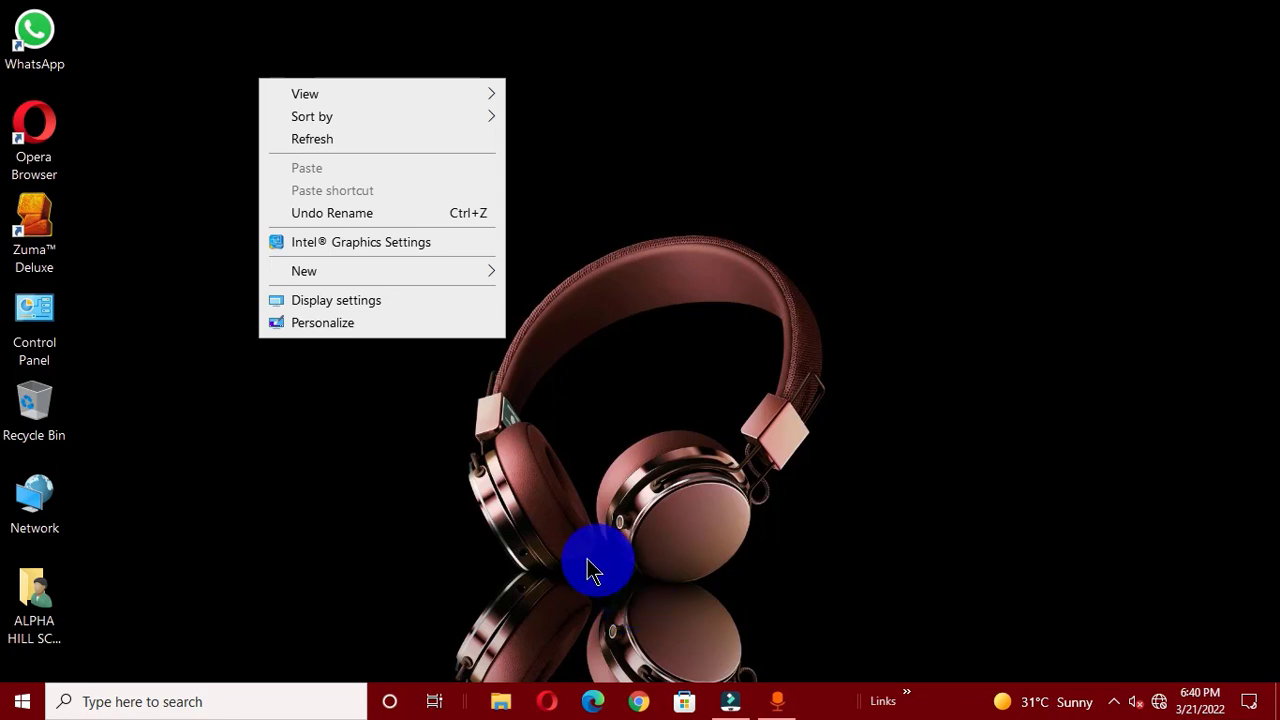
- Look at the current accent color on the Start menu and in the action center, and close both
{"action": "left_click", "coordinate": [28, 707]}
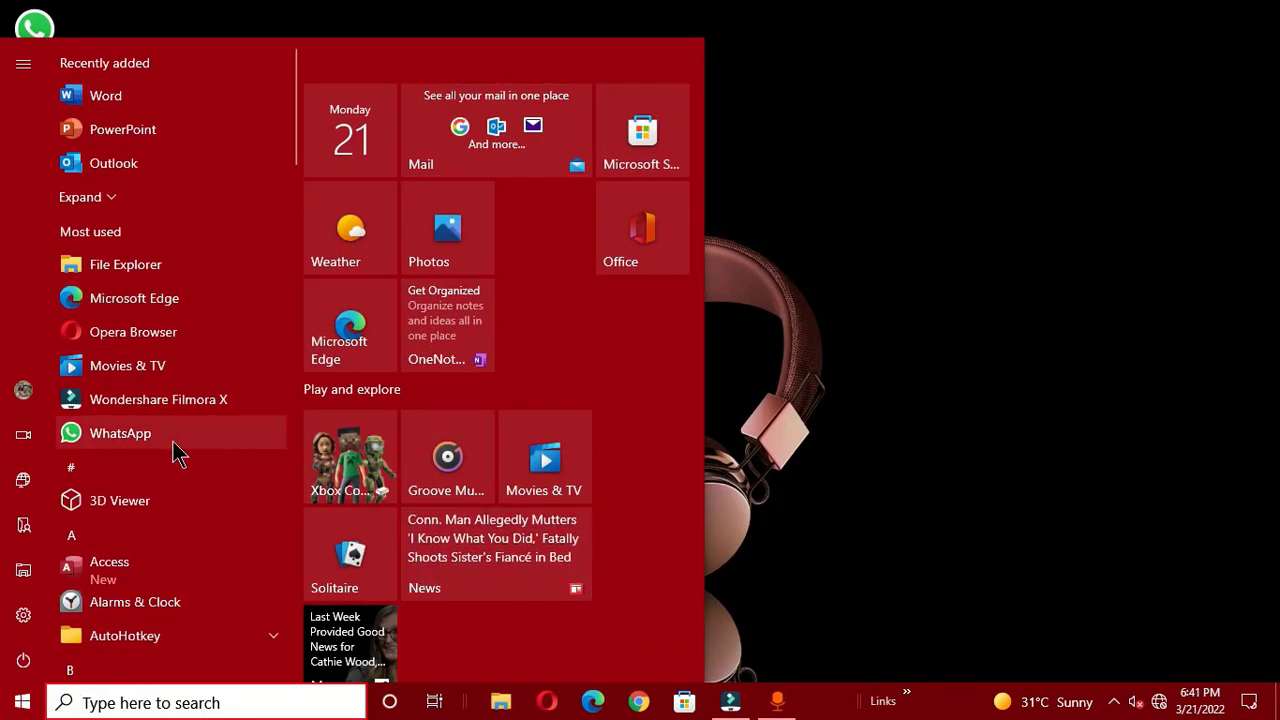
{"action": "left_click", "coordinate": [1250, 706]}
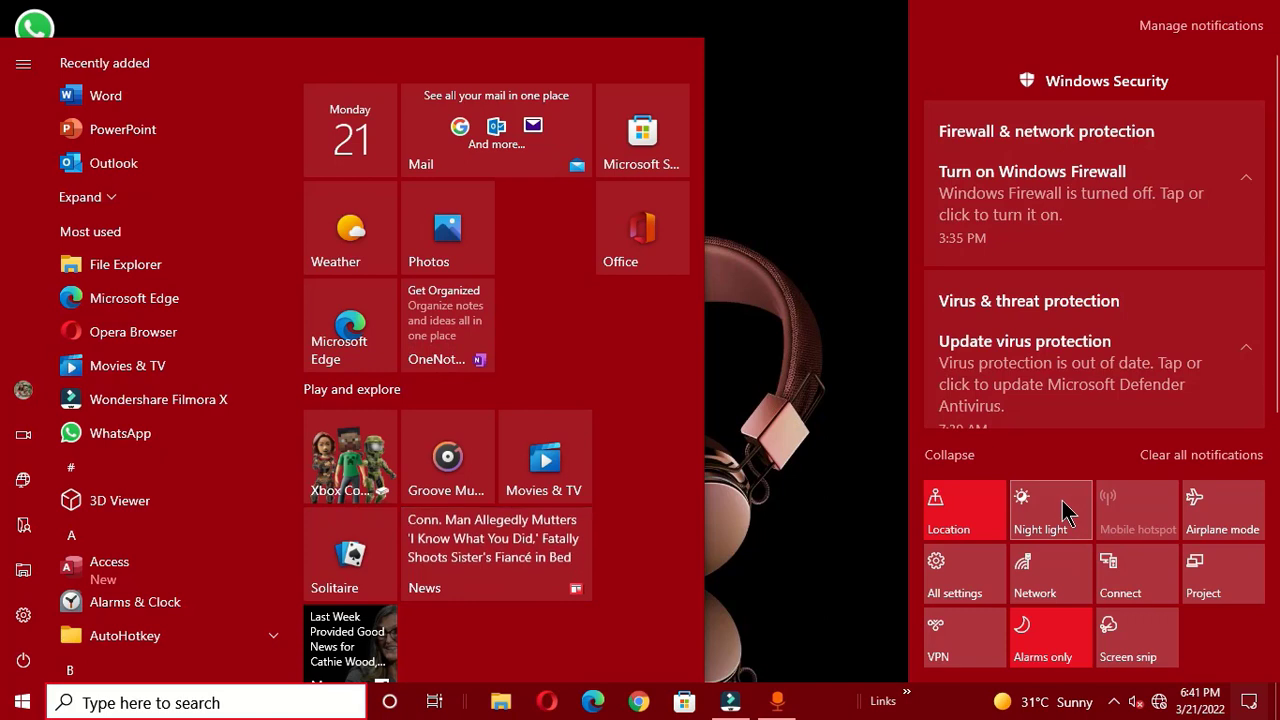
{"action": "left_click", "coordinate": [866, 258]}
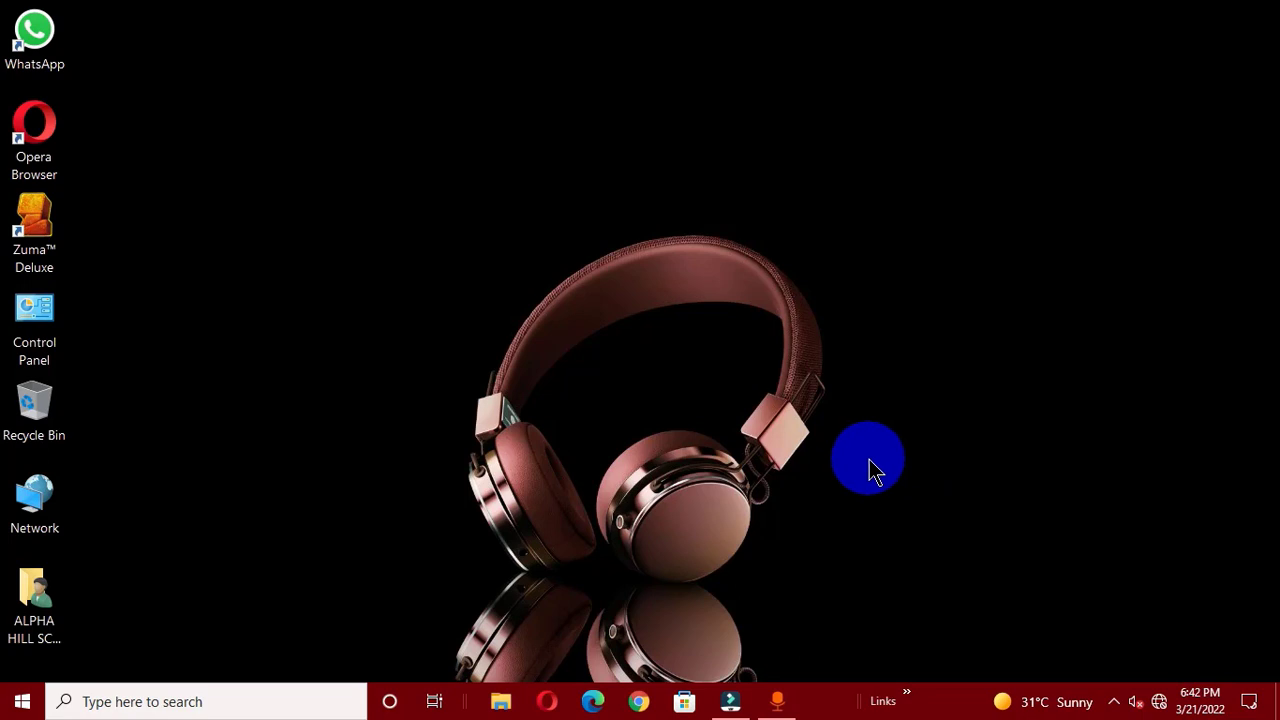
- Find the Taskbar settings with a Windows search for "taskb", open them, and close the window
{"action": "left_click", "coordinate": [104, 700]}
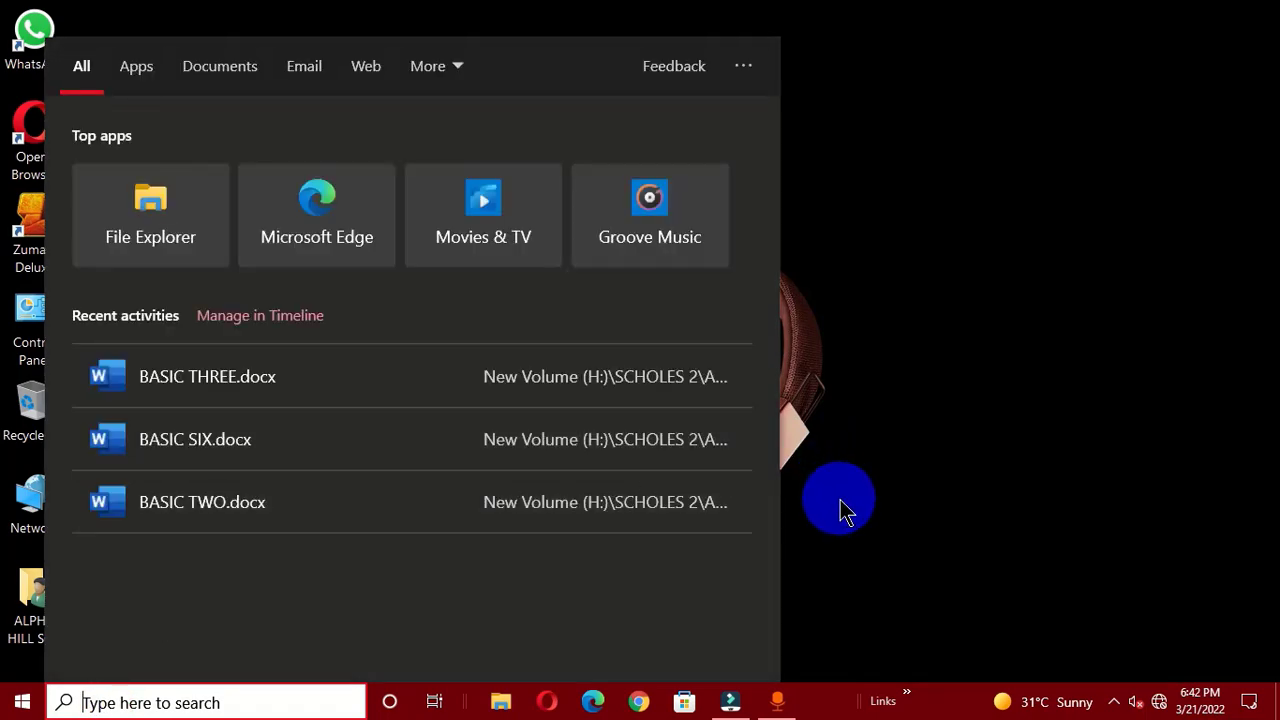
{"action": "type", "text": "task"}
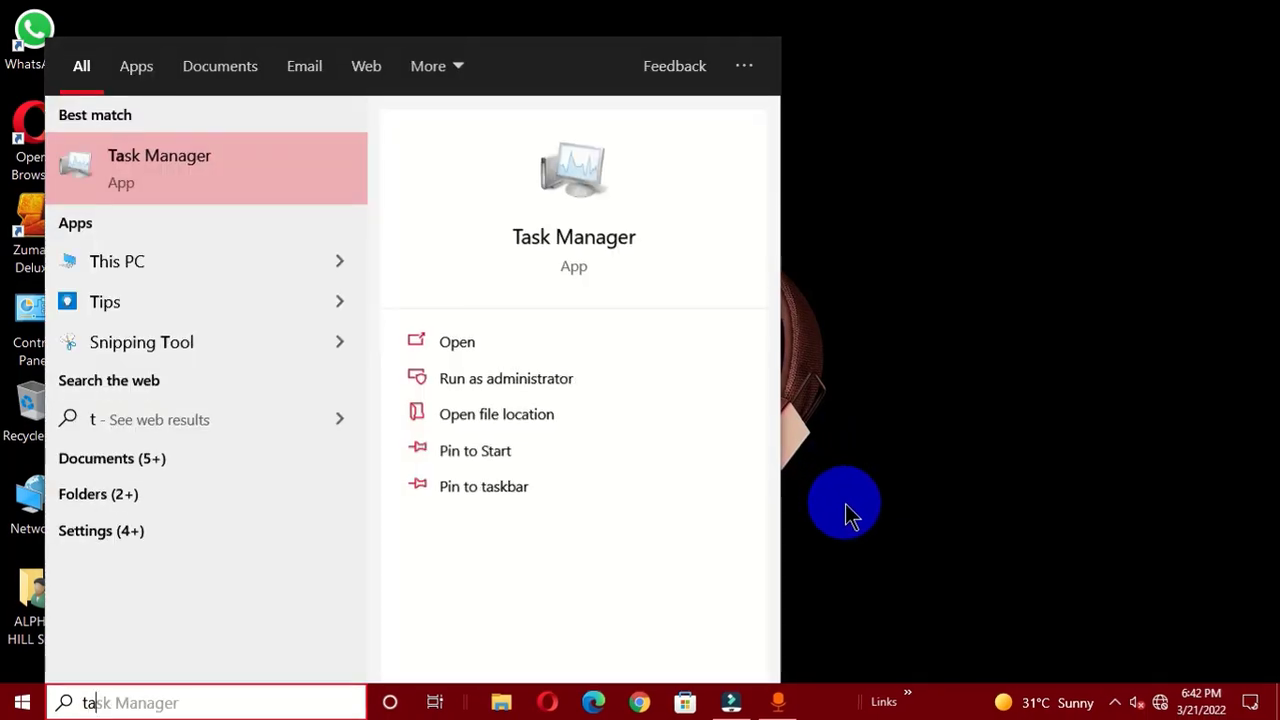
{"action": "type", "text": "b"}
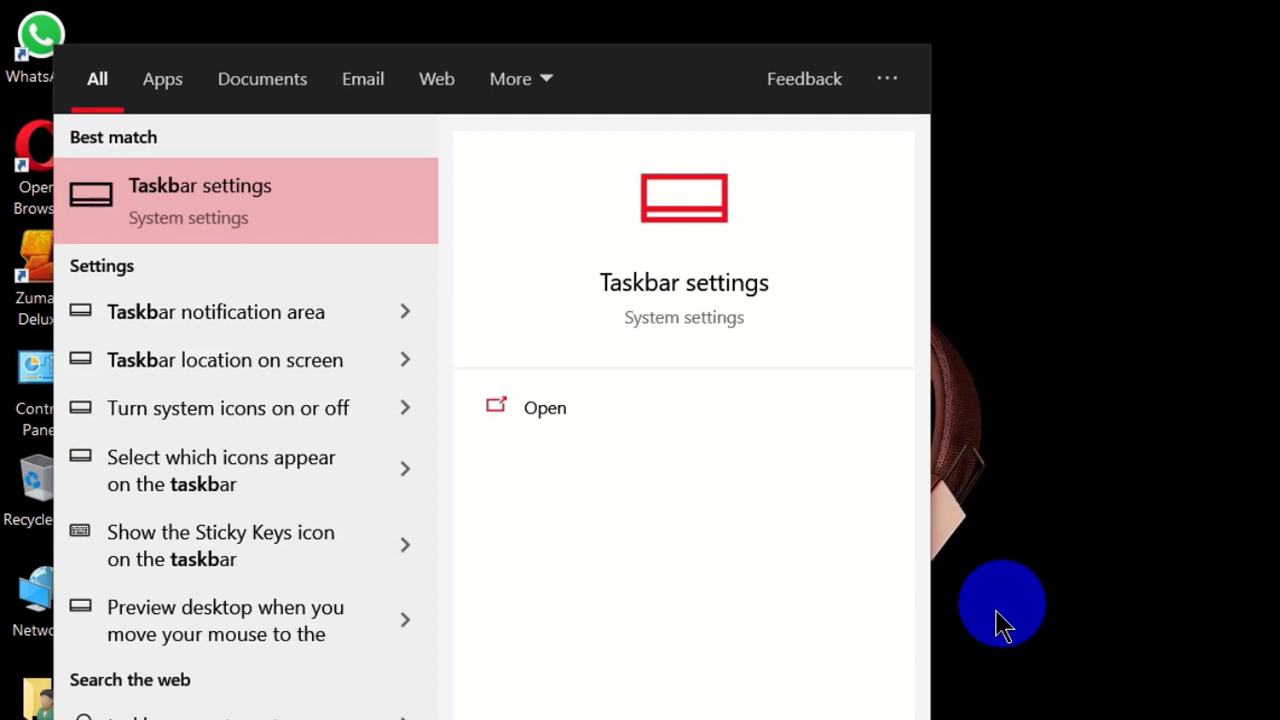
{"action": "left_click", "coordinate": [250, 193]}
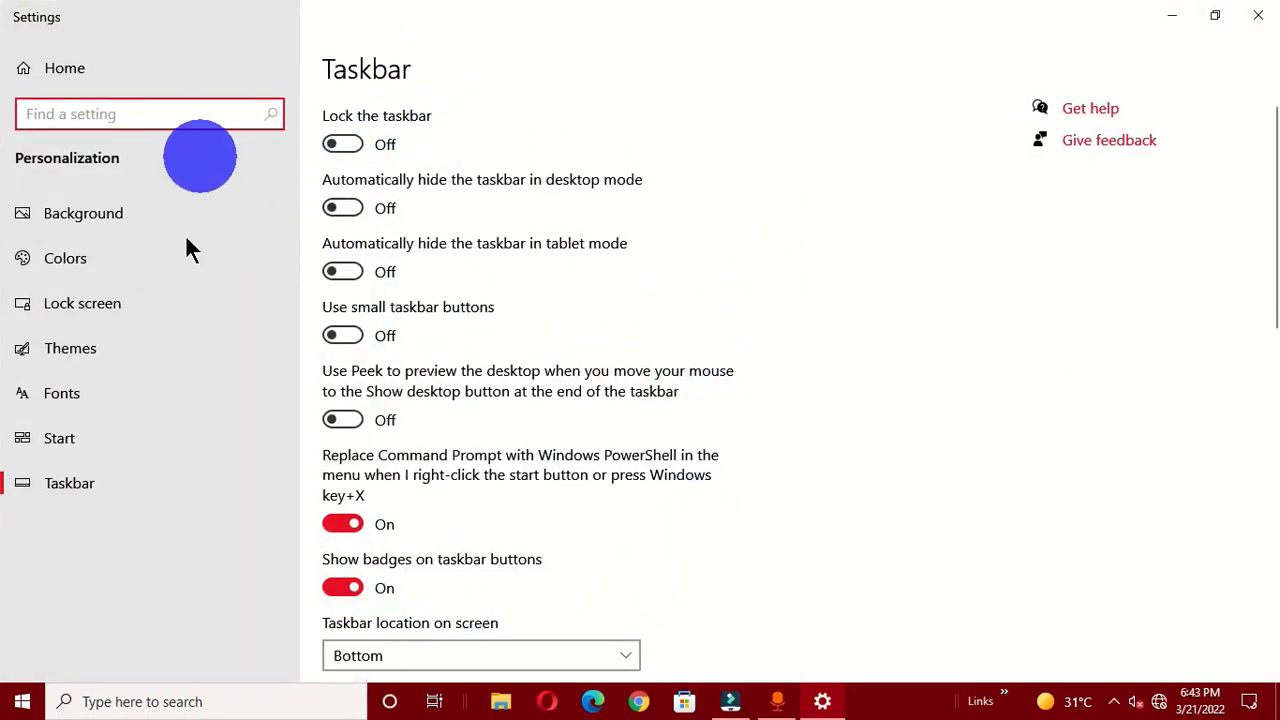
{"action": "left_click", "coordinate": [1258, 15]}
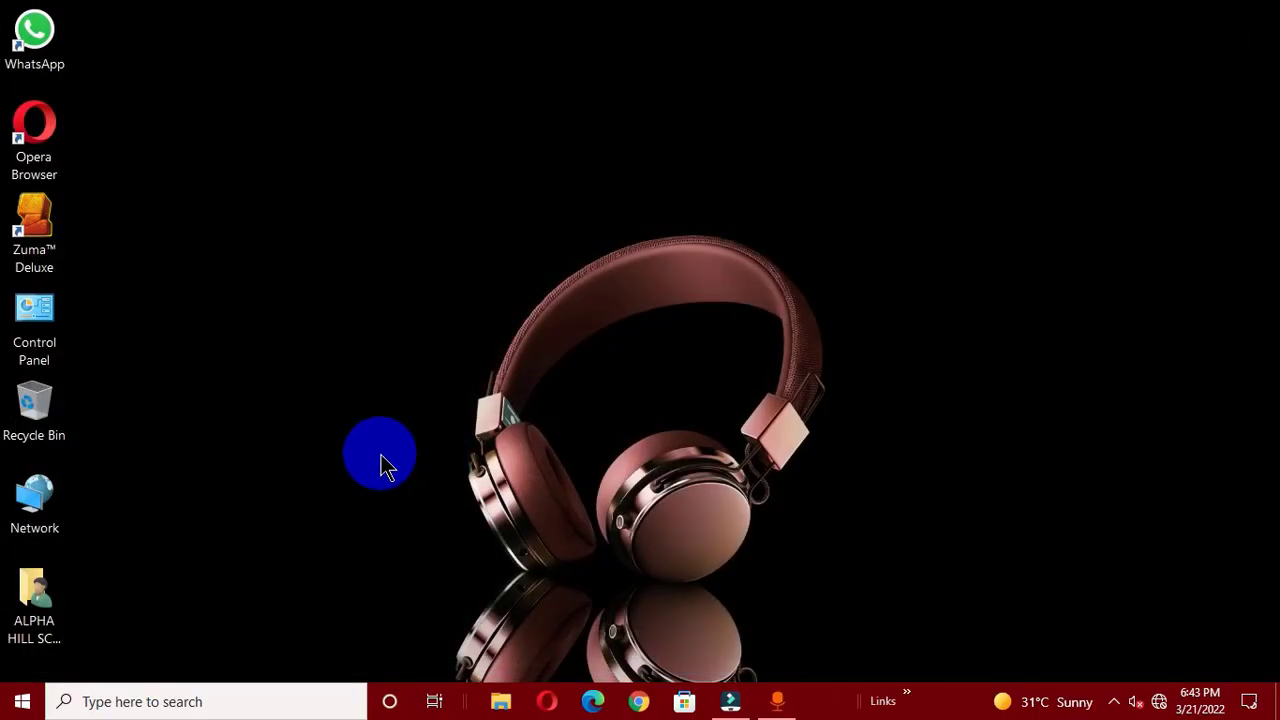
- Open Windows Settings from Start, search it for "taskb", view the Taskbar settings page, and close the window
{"action": "left_click", "coordinate": [22, 702]}
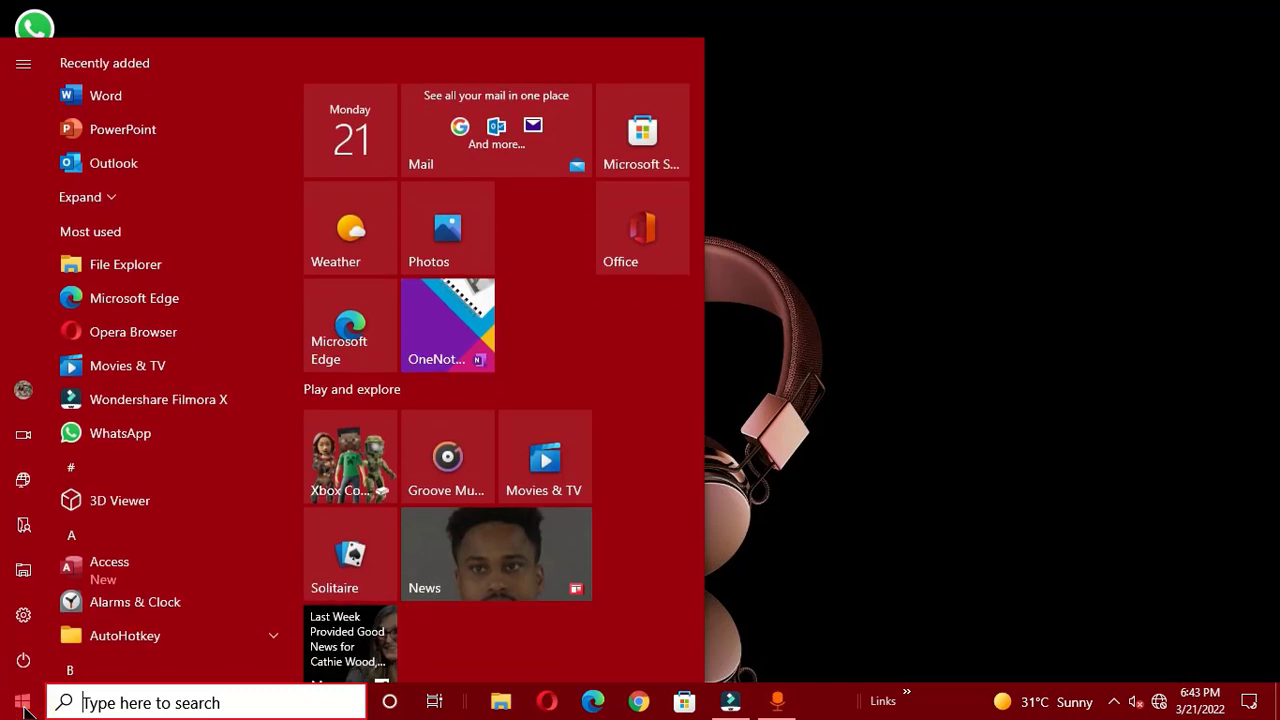
{"action": "mouse_move", "coordinate": [23, 481]}
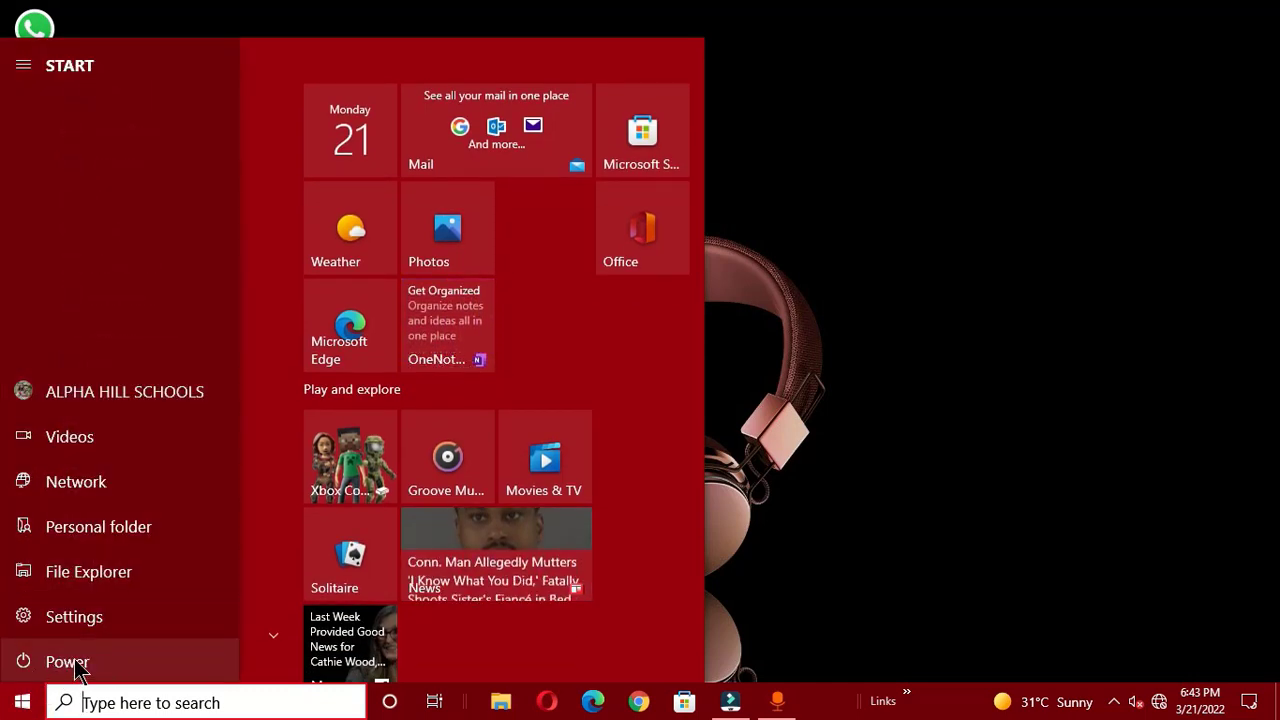
{"action": "left_click", "coordinate": [70, 617]}
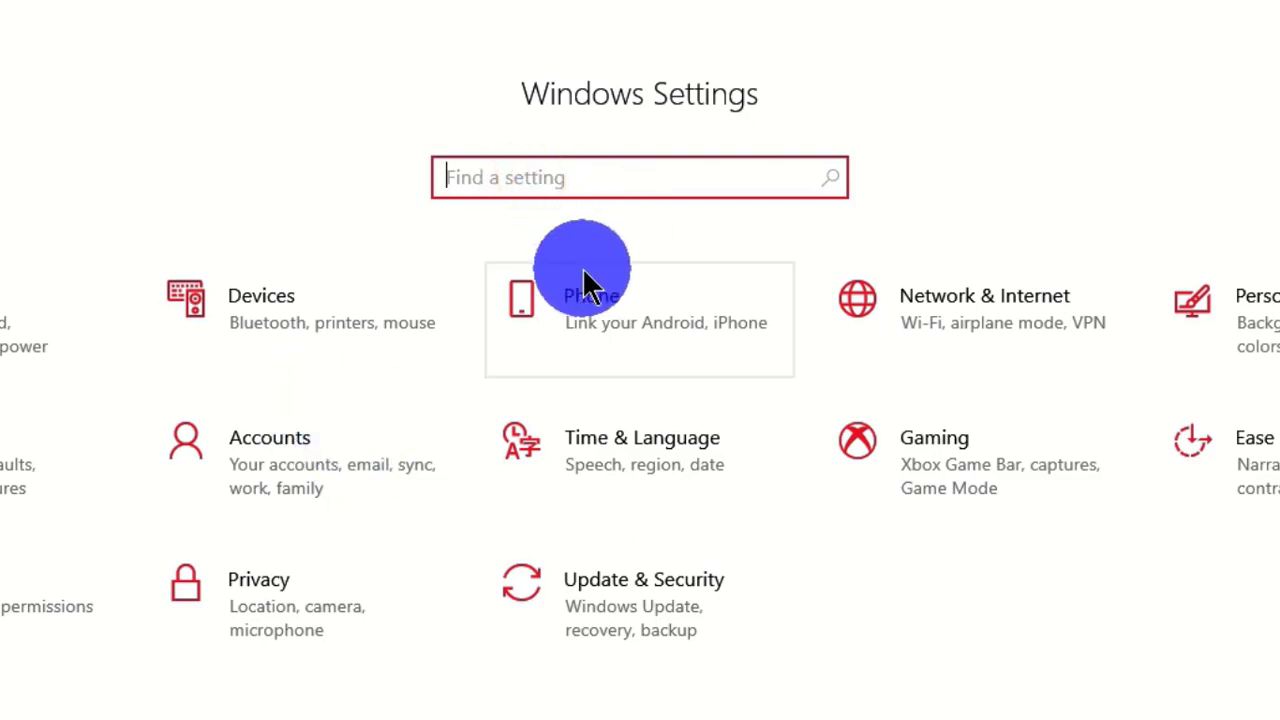
{"action": "type", "text": "taskb"}
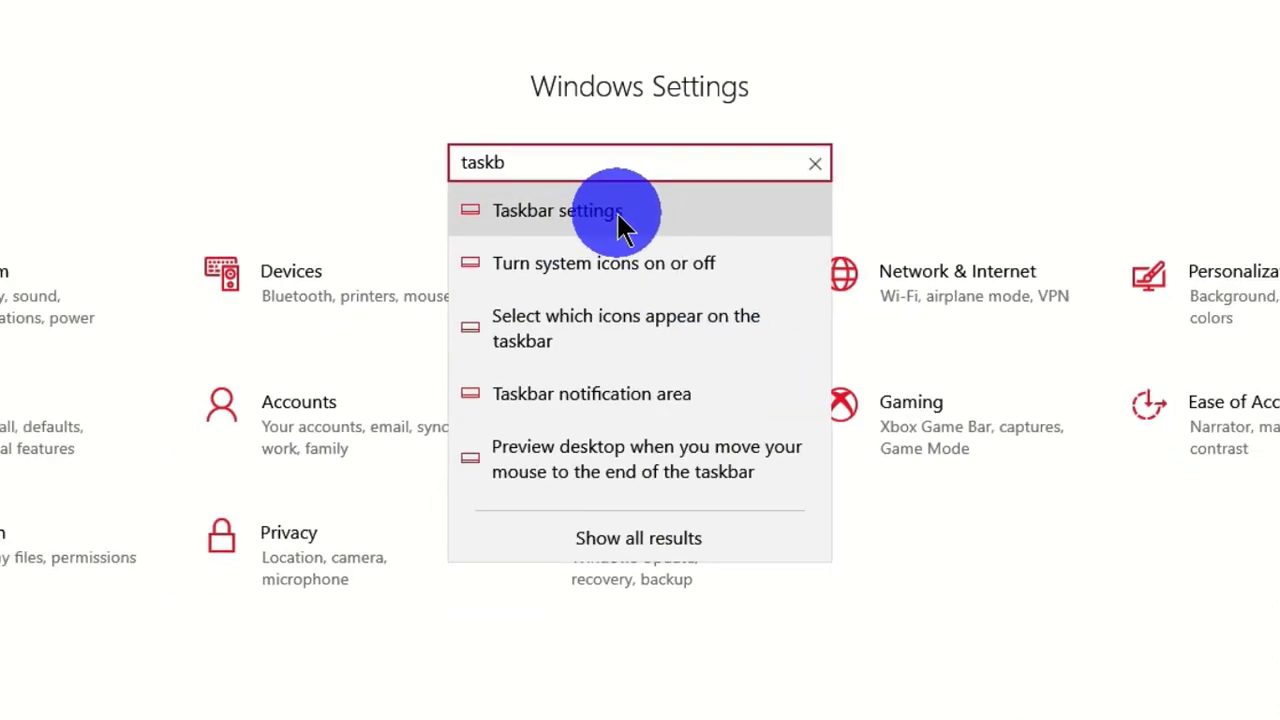
{"action": "left_click", "coordinate": [617, 222]}
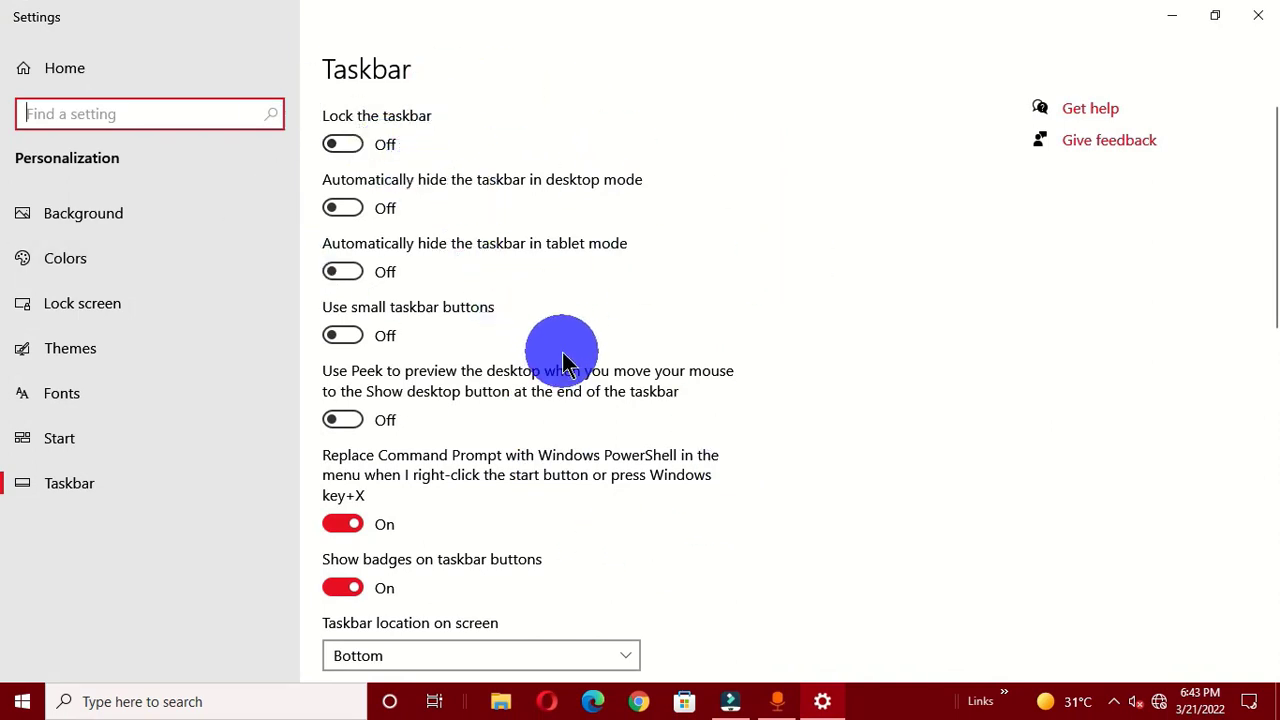
{"action": "left_click", "coordinate": [1258, 14]}
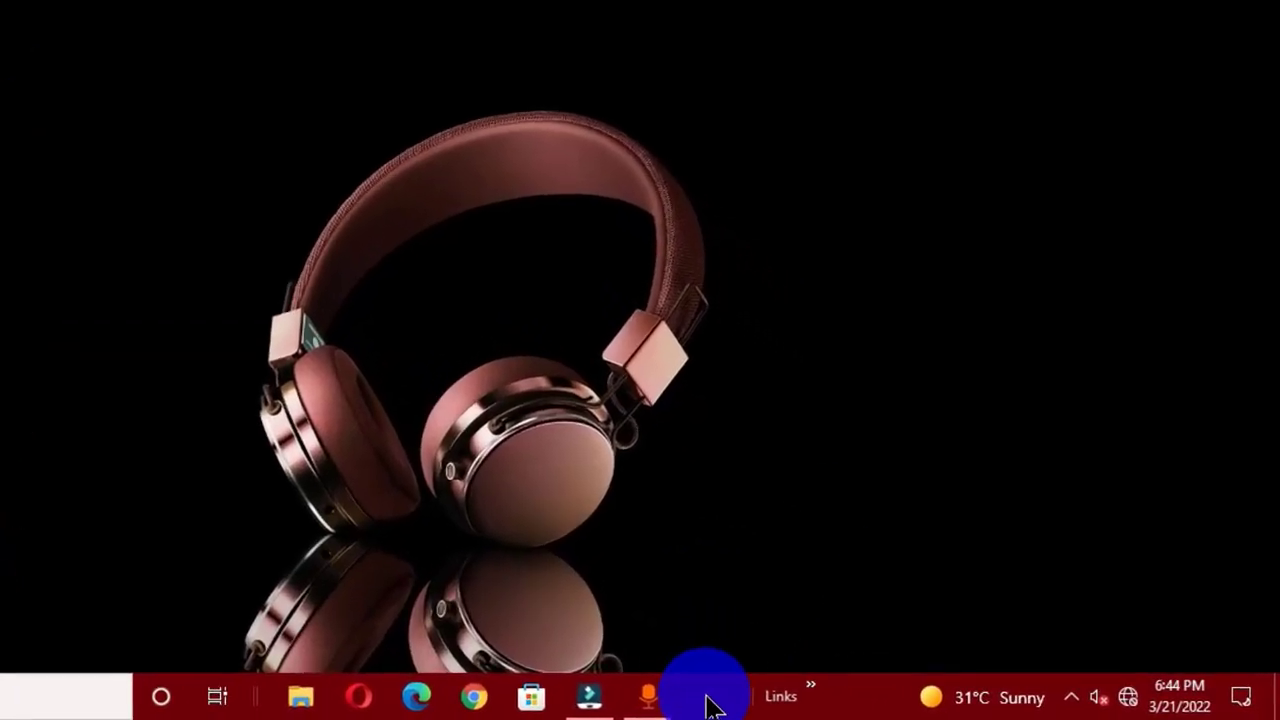
- Open the settings of the taskbar directly from it and go to the accent color choices on the Colors page
{"action": "right_click", "coordinate": [710, 707]}
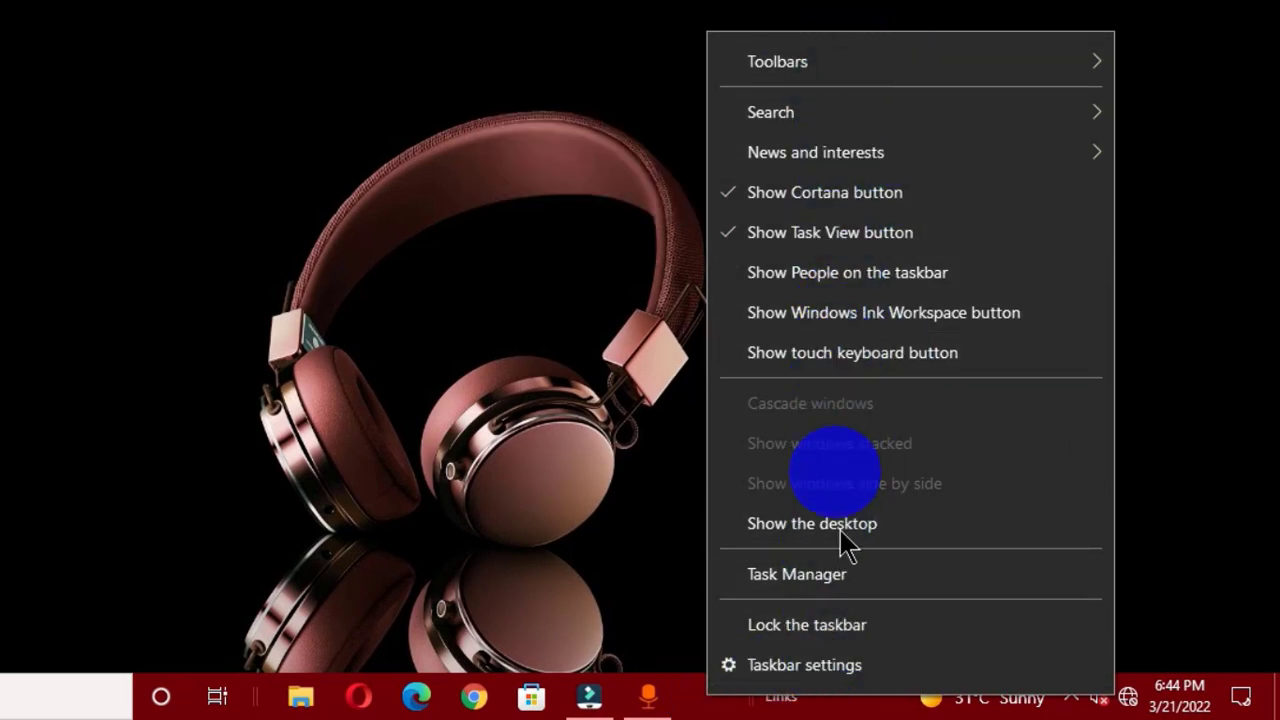
{"action": "left_click", "coordinate": [815, 680]}
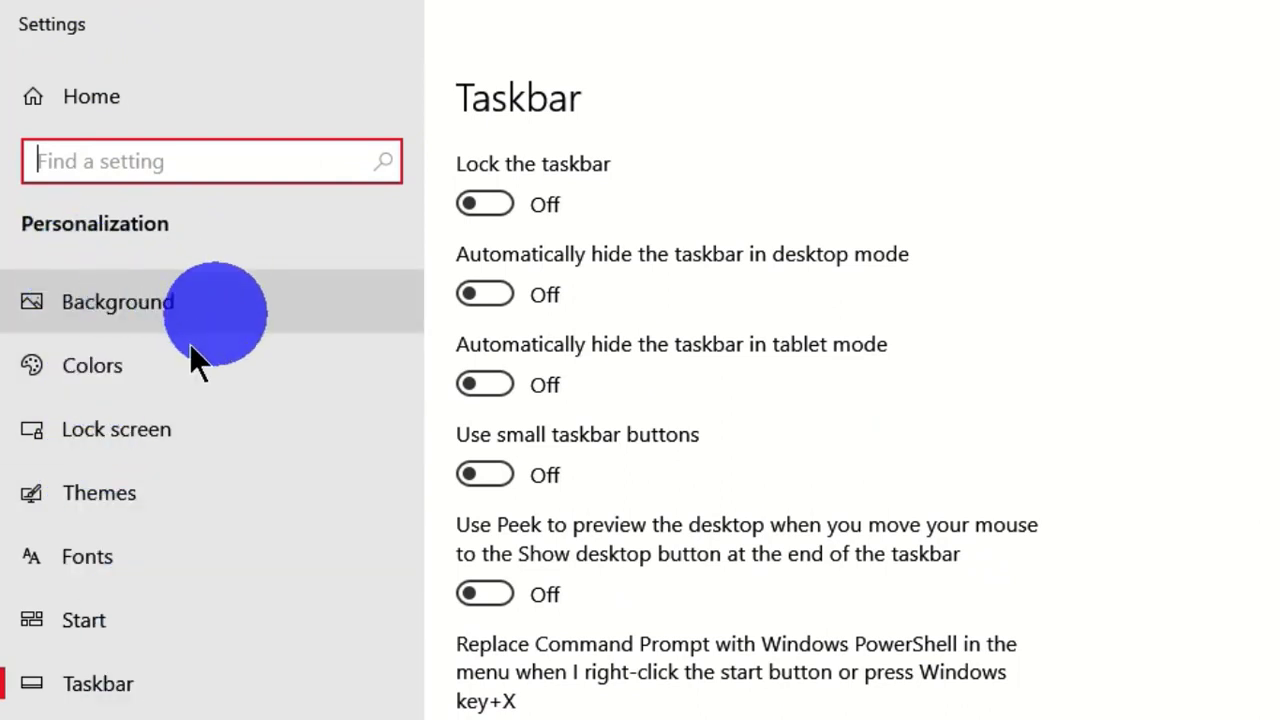
{"action": "left_click", "coordinate": [113, 365]}
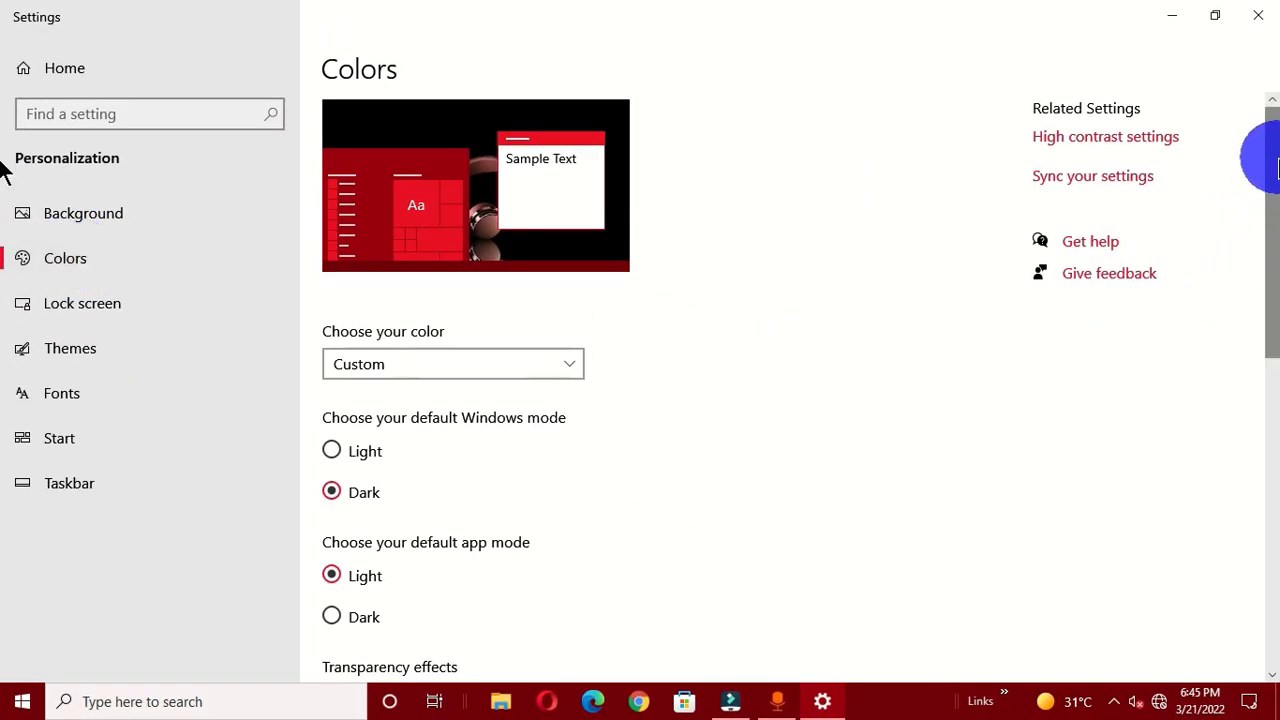
{"action": "left_click_drag", "start_coordinate": [1275, 168], "coordinate": [1260, 397]}
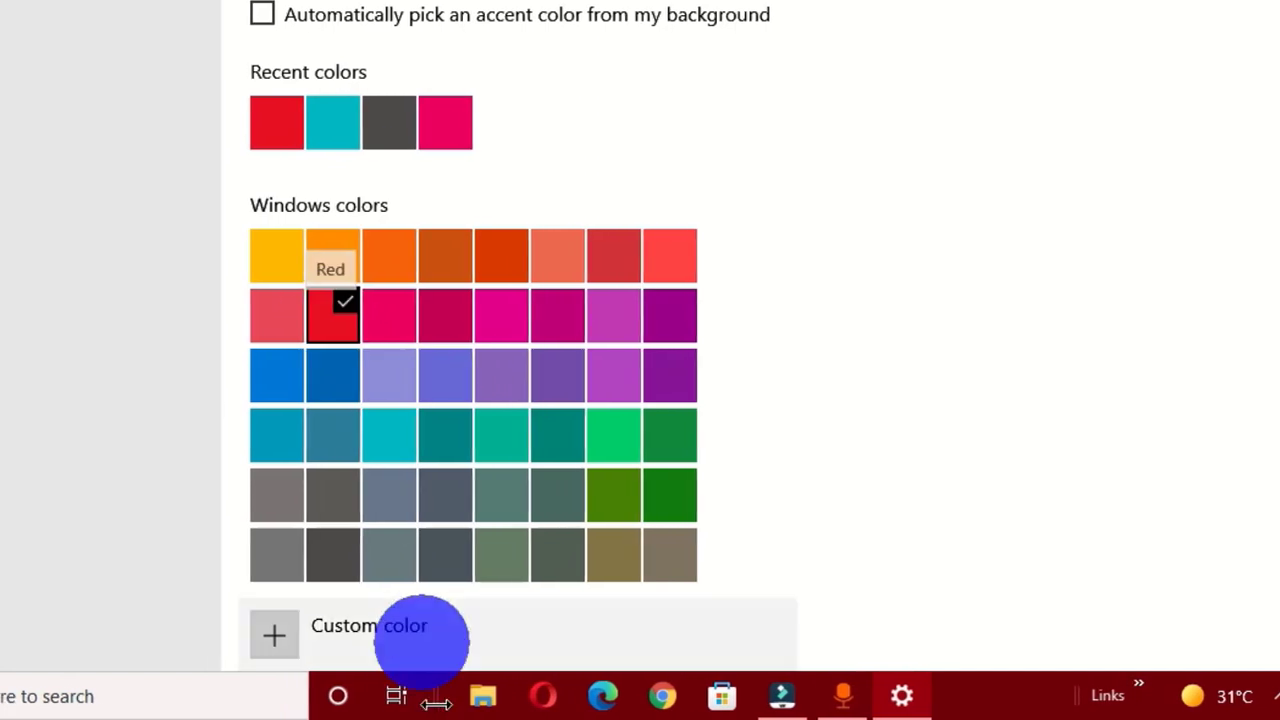
- Inspect the Start menu and action center with the red accent color, and close them
{"action": "left_click", "coordinate": [30, 705]}
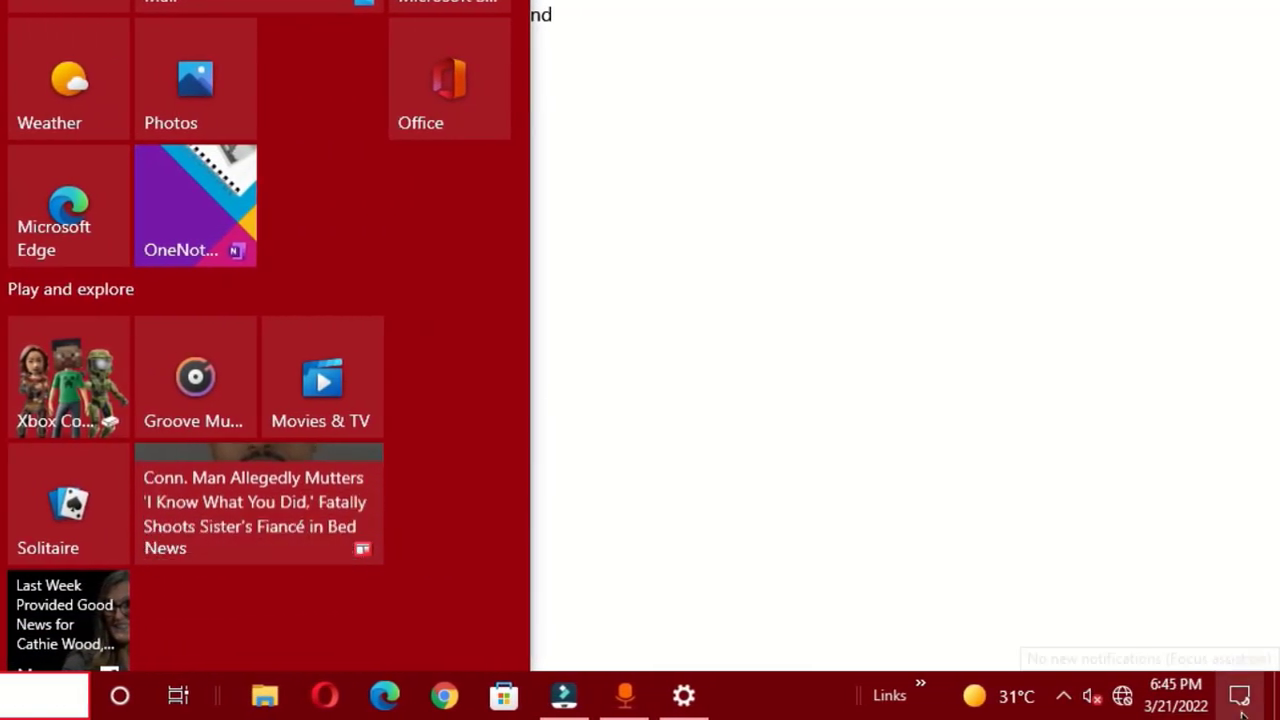
{"action": "left_click", "coordinate": [1240, 705]}
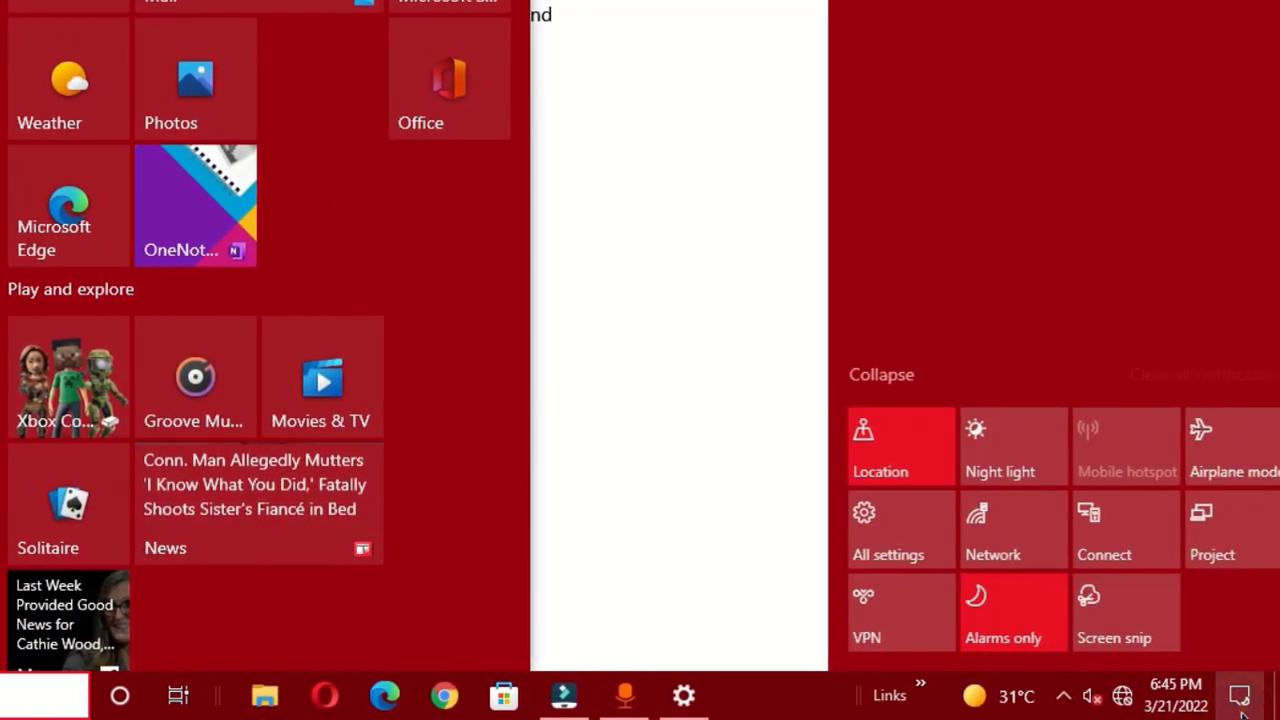
{"action": "key", "text": "Escape"}
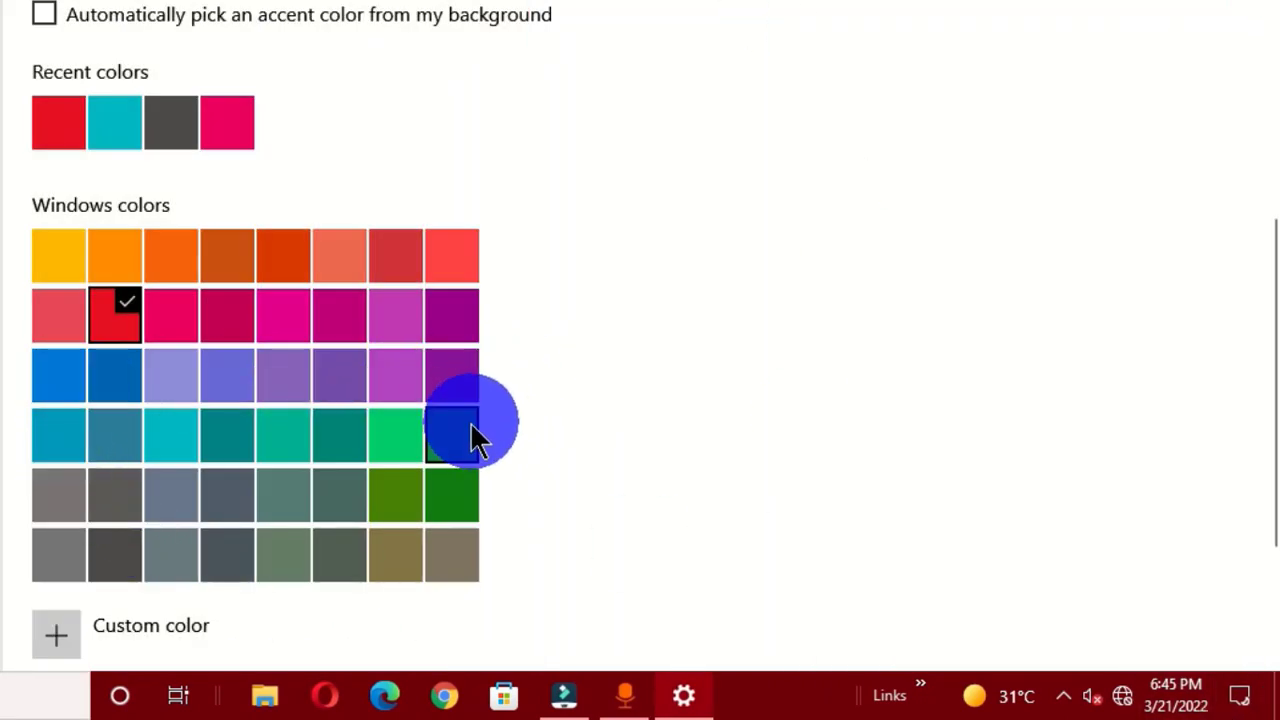
- Set the accent color to the dark blue in the third row of Windows colors and check the Start menu and action center
{"action": "left_click", "coordinate": [115, 377]}
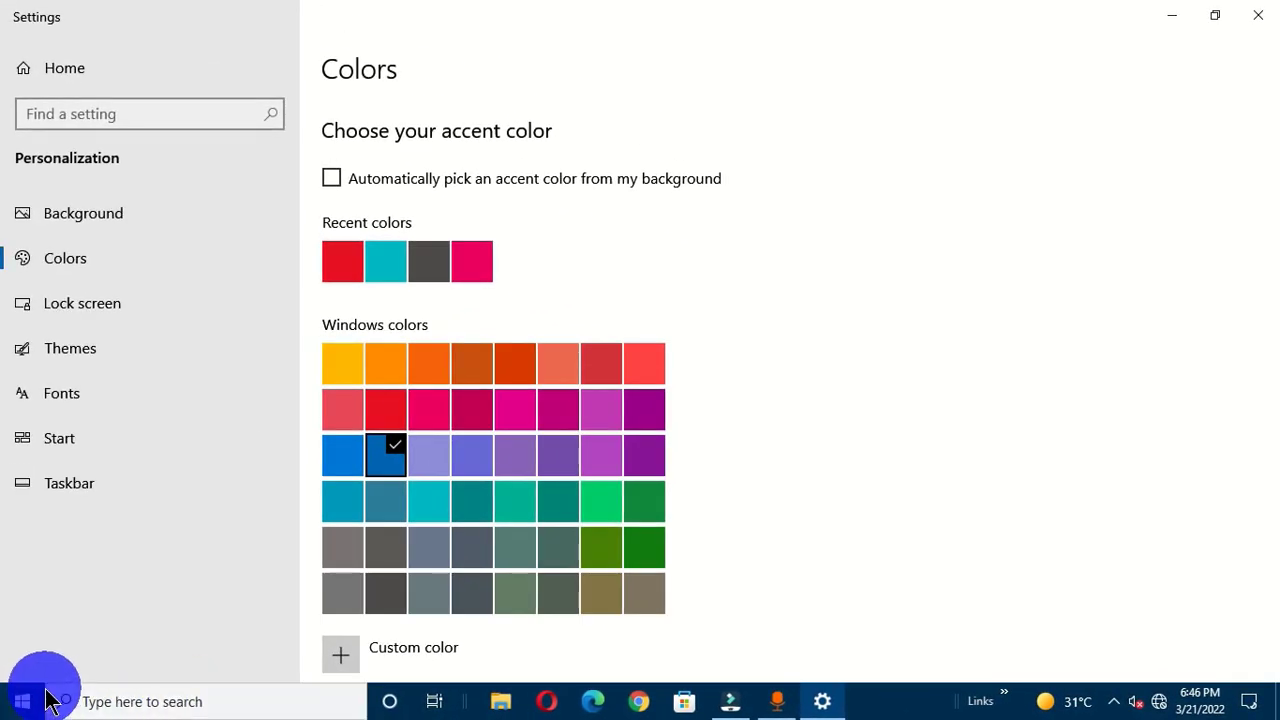
{"action": "left_click", "coordinate": [47, 688]}
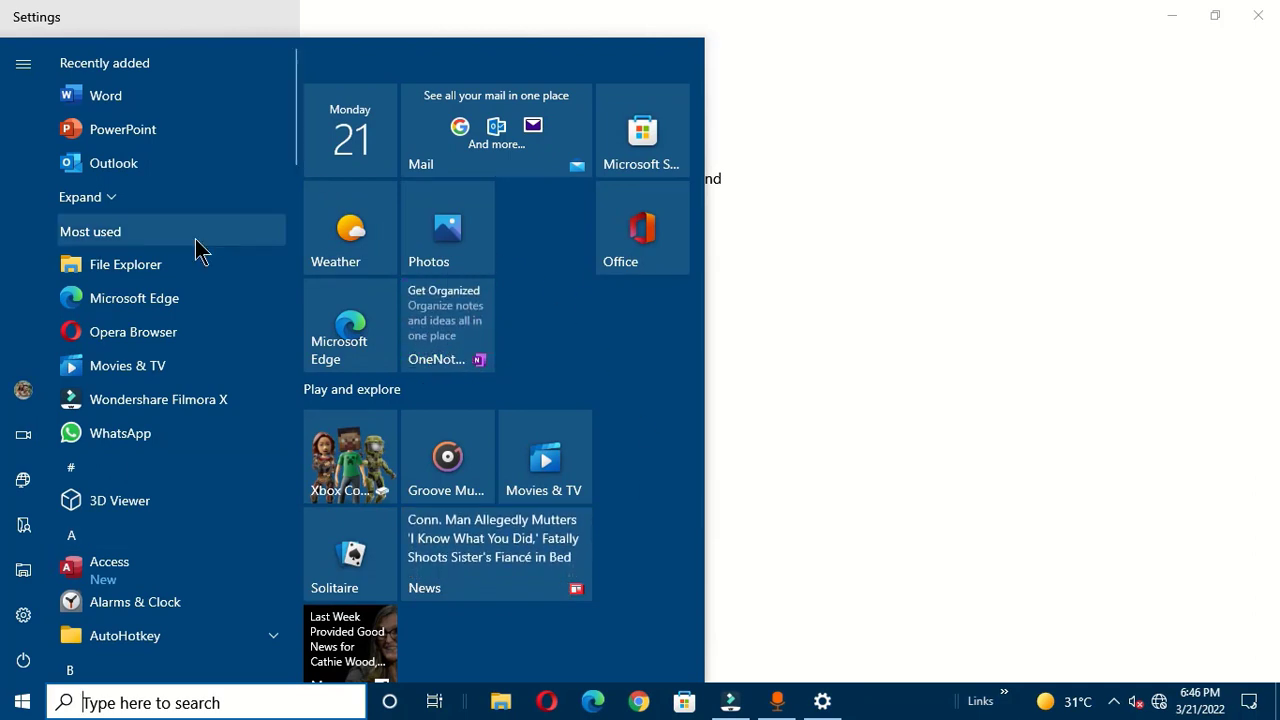
{"action": "key", "text": "super+a"}
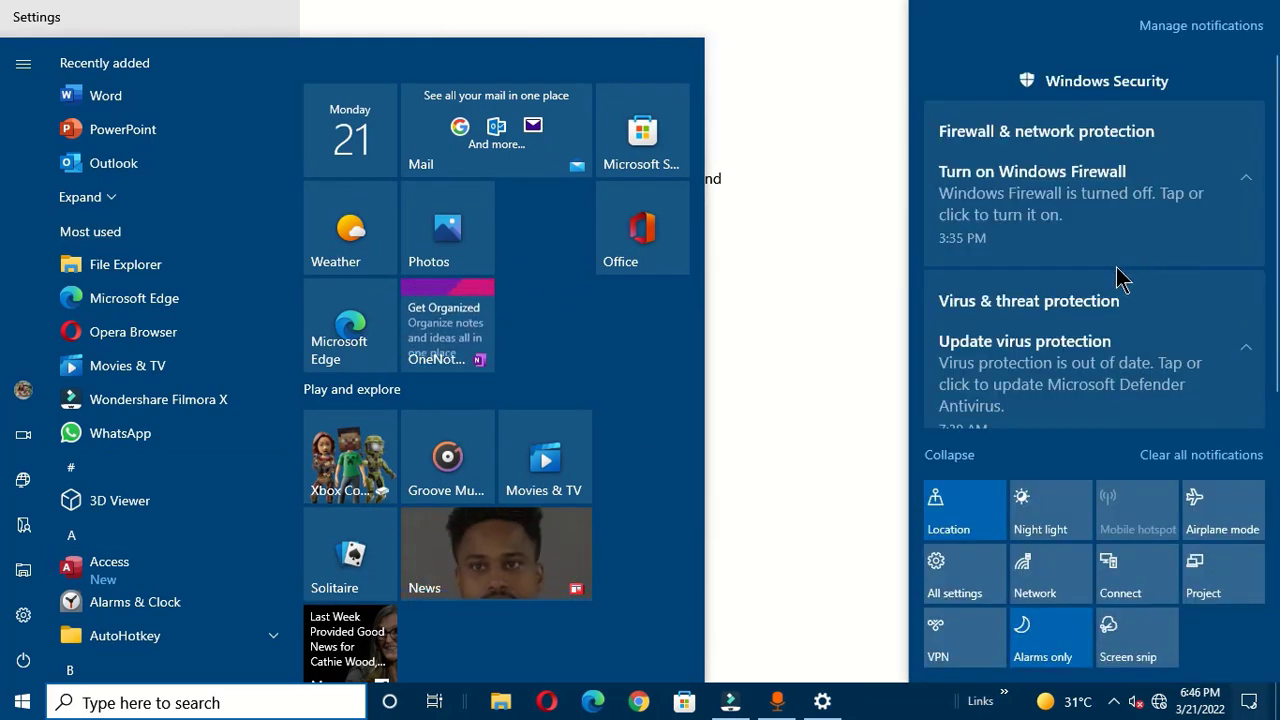
{"action": "left_click", "coordinate": [770, 470]}
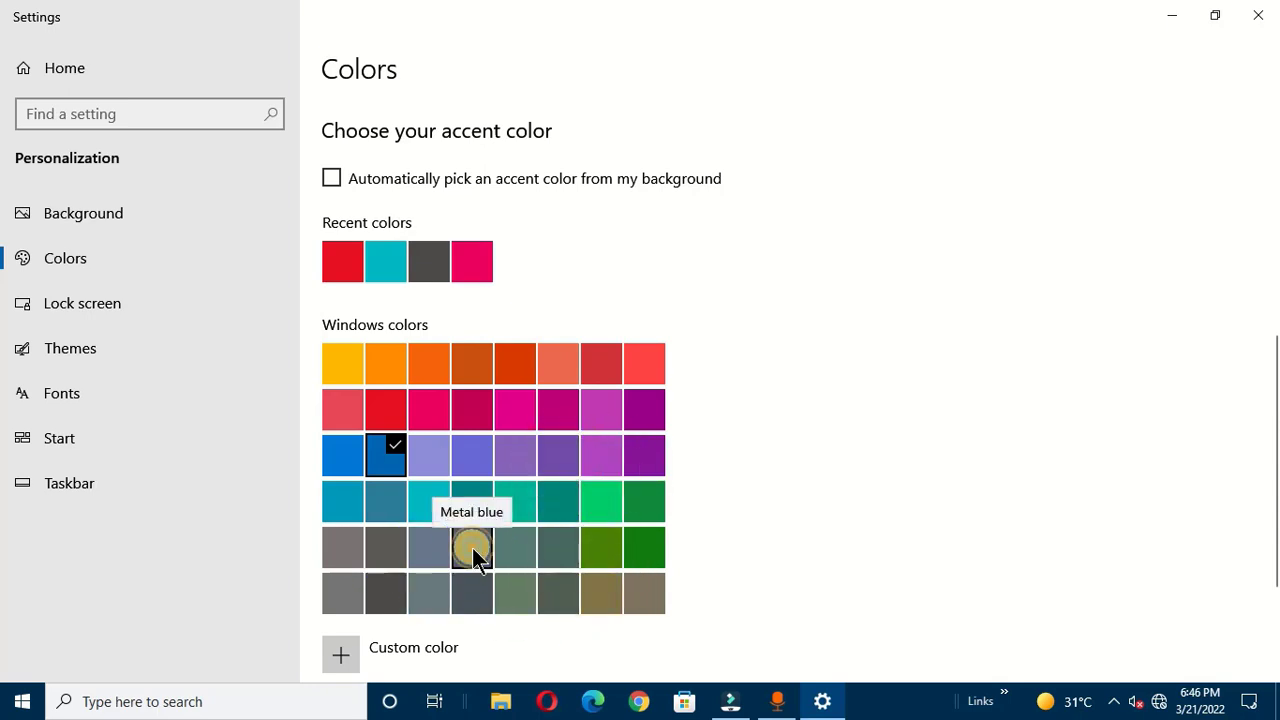
- Change the accent color to Metal blue and check it on the Start menu and action center
{"action": "left_click", "coordinate": [474, 552]}
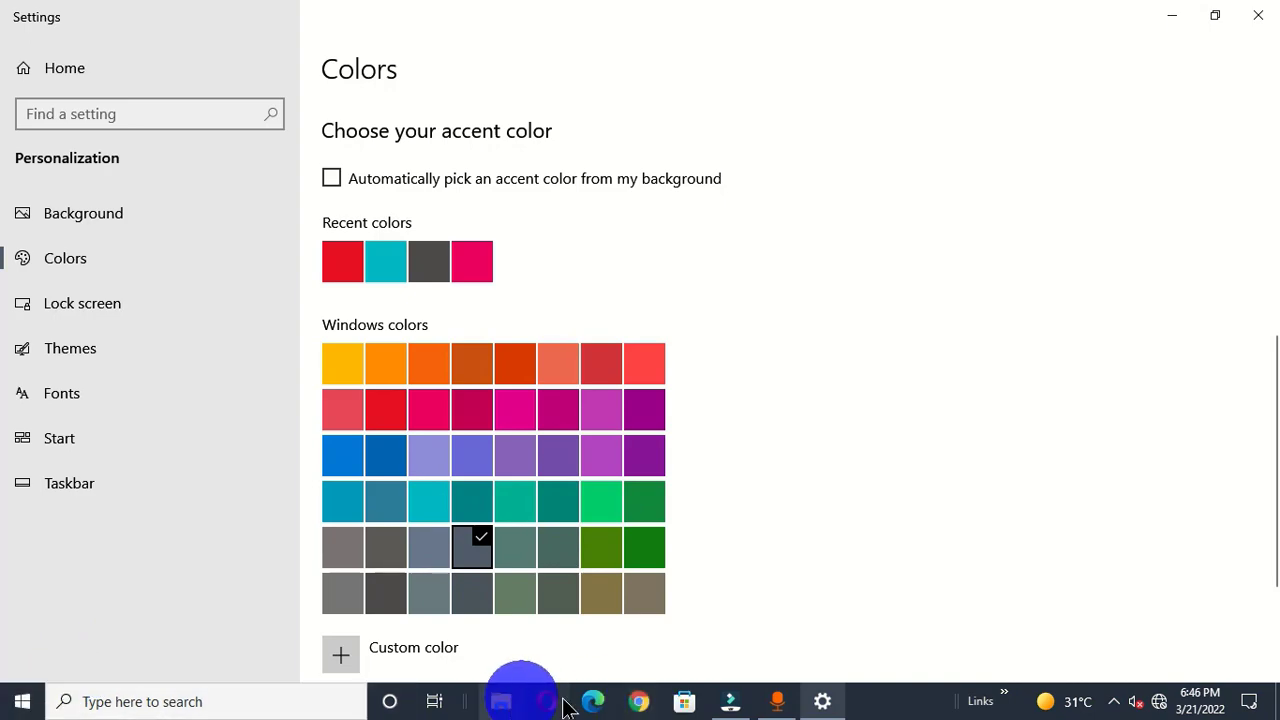
{"action": "left_click", "coordinate": [22, 701]}
{"action": "left_click", "coordinate": [1249, 701]}
{"action": "left_click", "coordinate": [814, 217]}
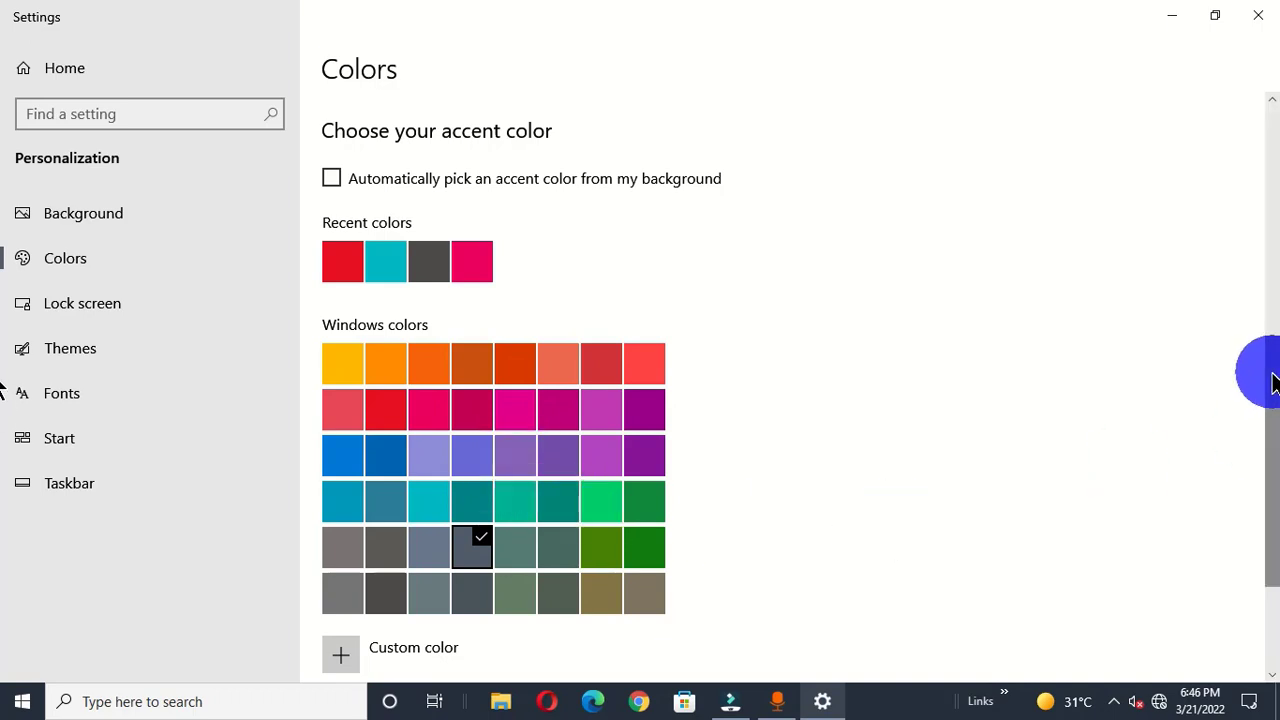
- Set the accent color to the magenta in the second row of Windows colors, check the Start menu, and minimize Settings
{"action": "scroll", "coordinate": [1272, 383], "scroll_direction": "down", "scroll_amount": 3}
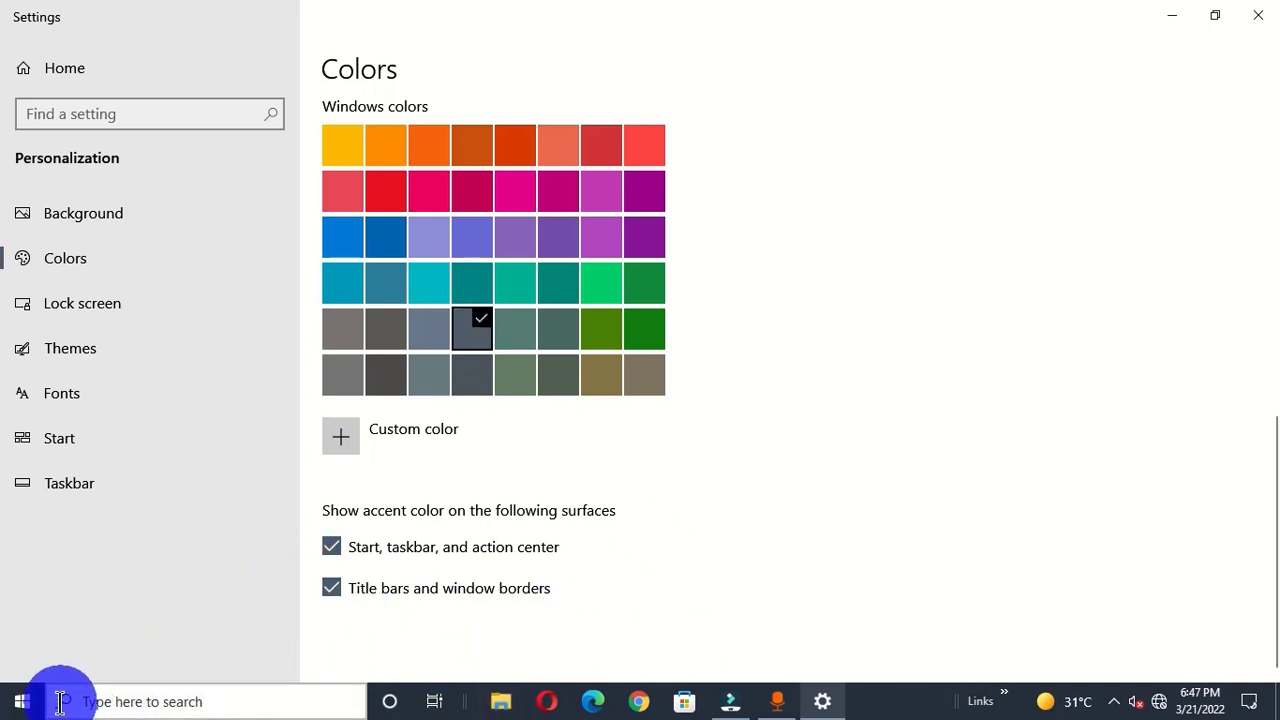
{"action": "left_click", "coordinate": [511, 195]}
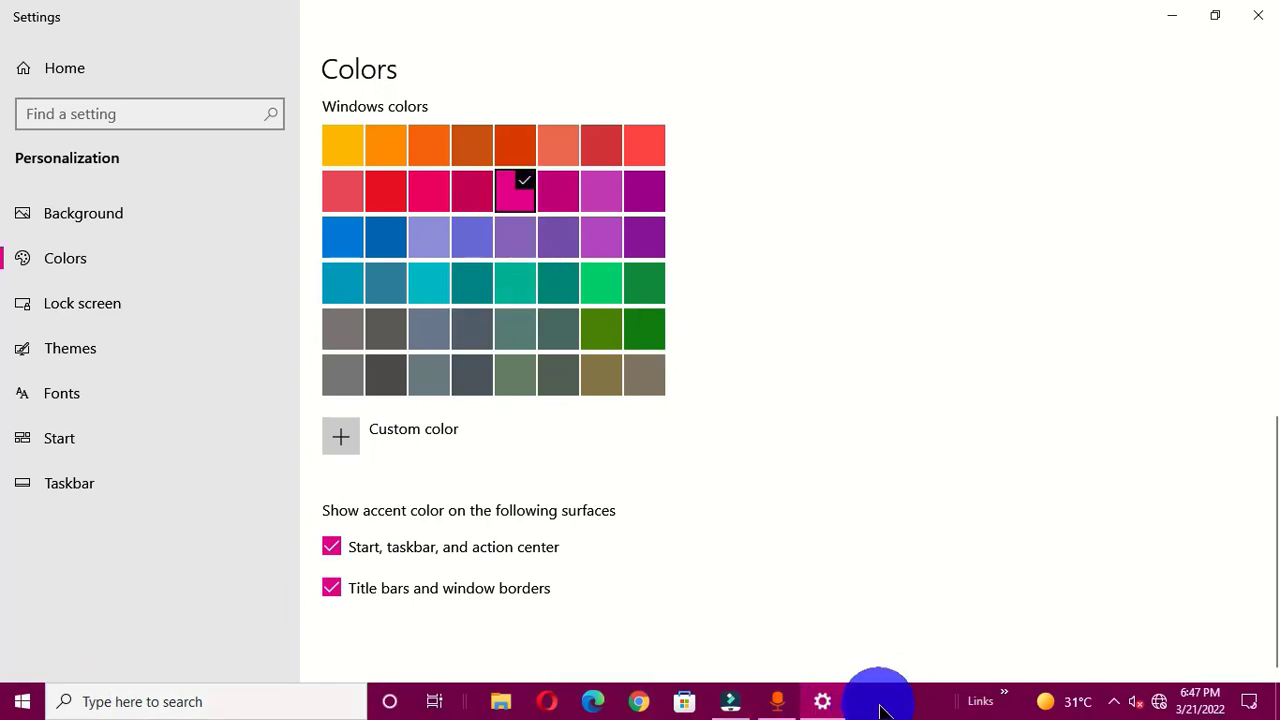
{"action": "left_click", "coordinate": [24, 705]}
{"action": "left_click", "coordinate": [24, 705]}
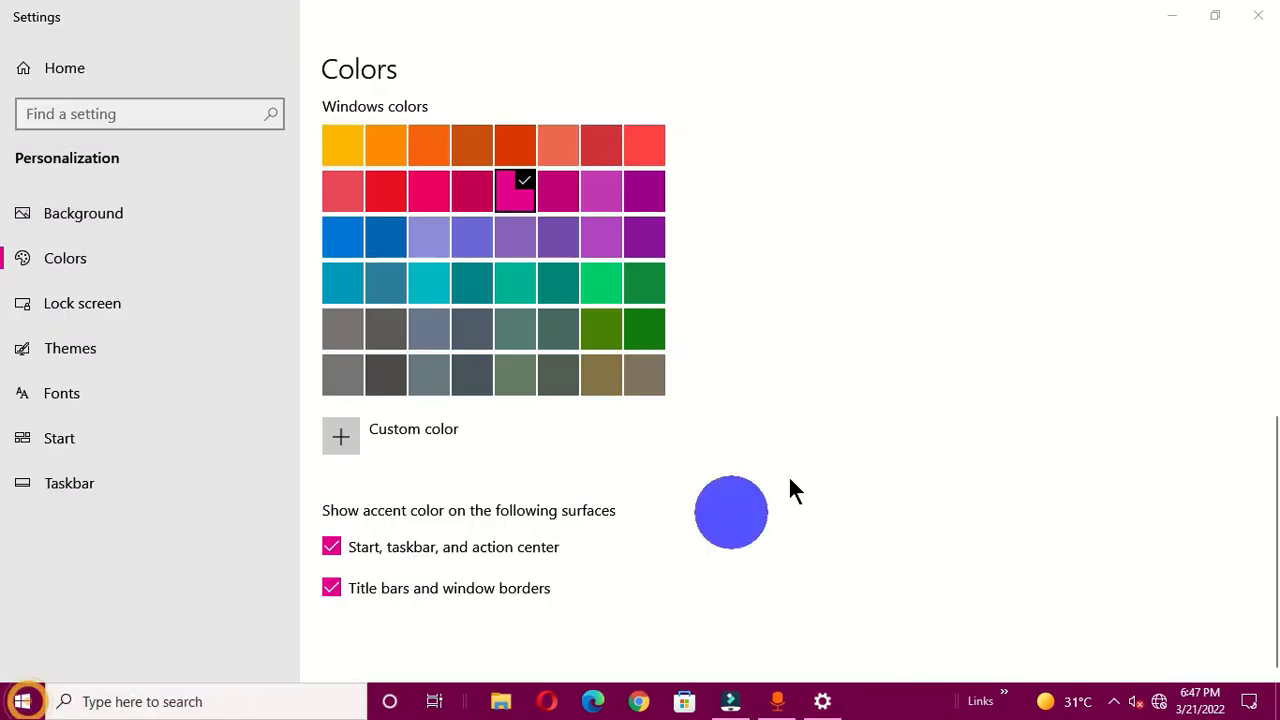
{"action": "left_click", "coordinate": [1180, 20]}
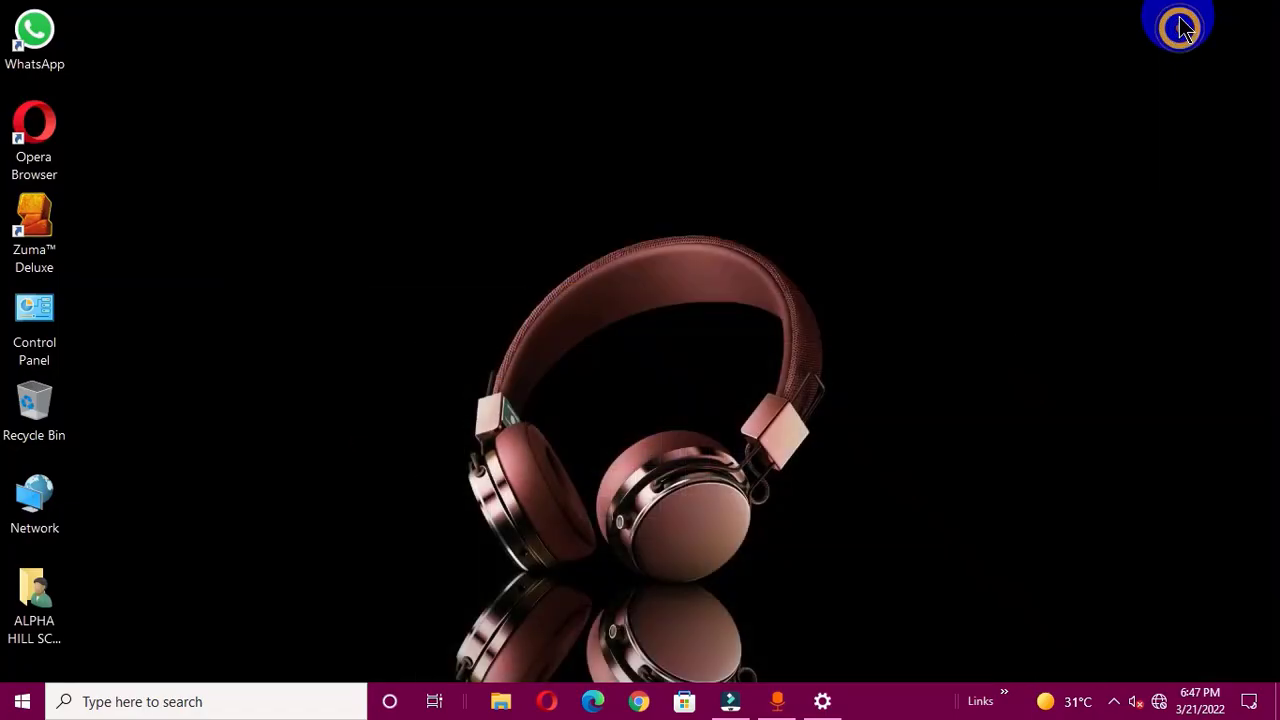
- Check the accent color on the title bars of the Recycle Bin and File Explorer windows, closing each one
{"action": "double_click", "coordinate": [38, 415]}
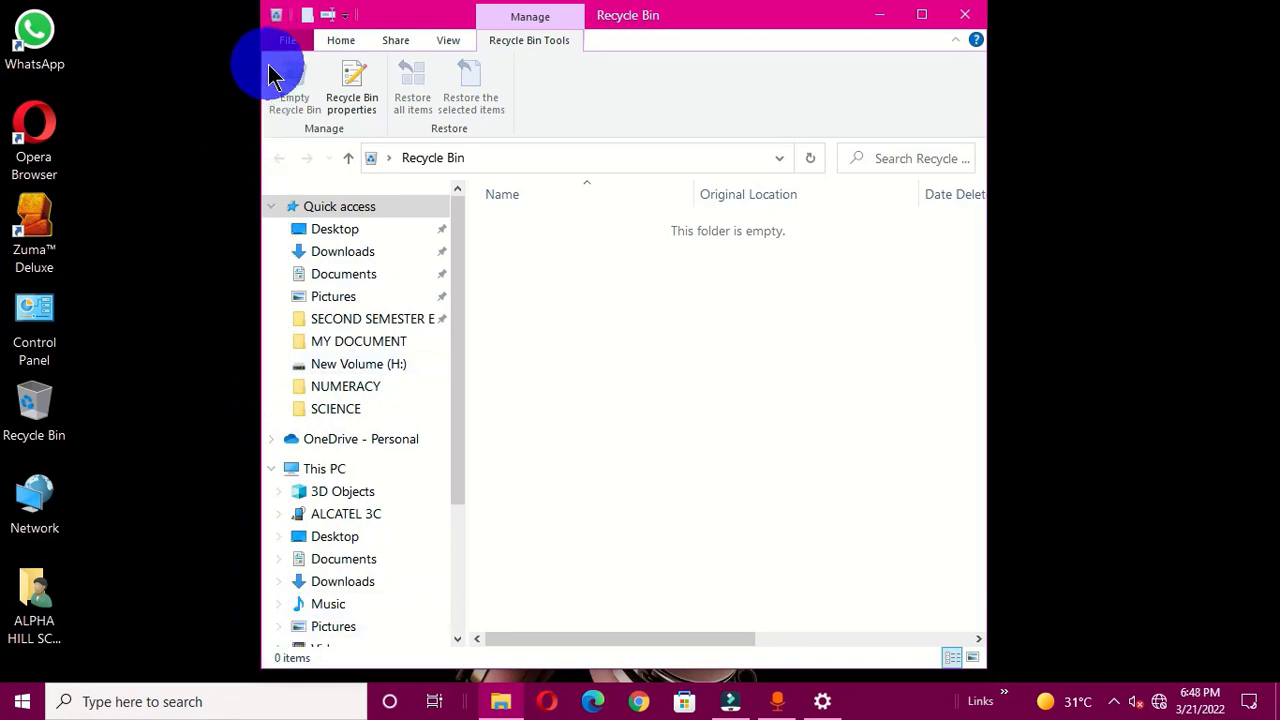
{"action": "left_click", "coordinate": [966, 16]}
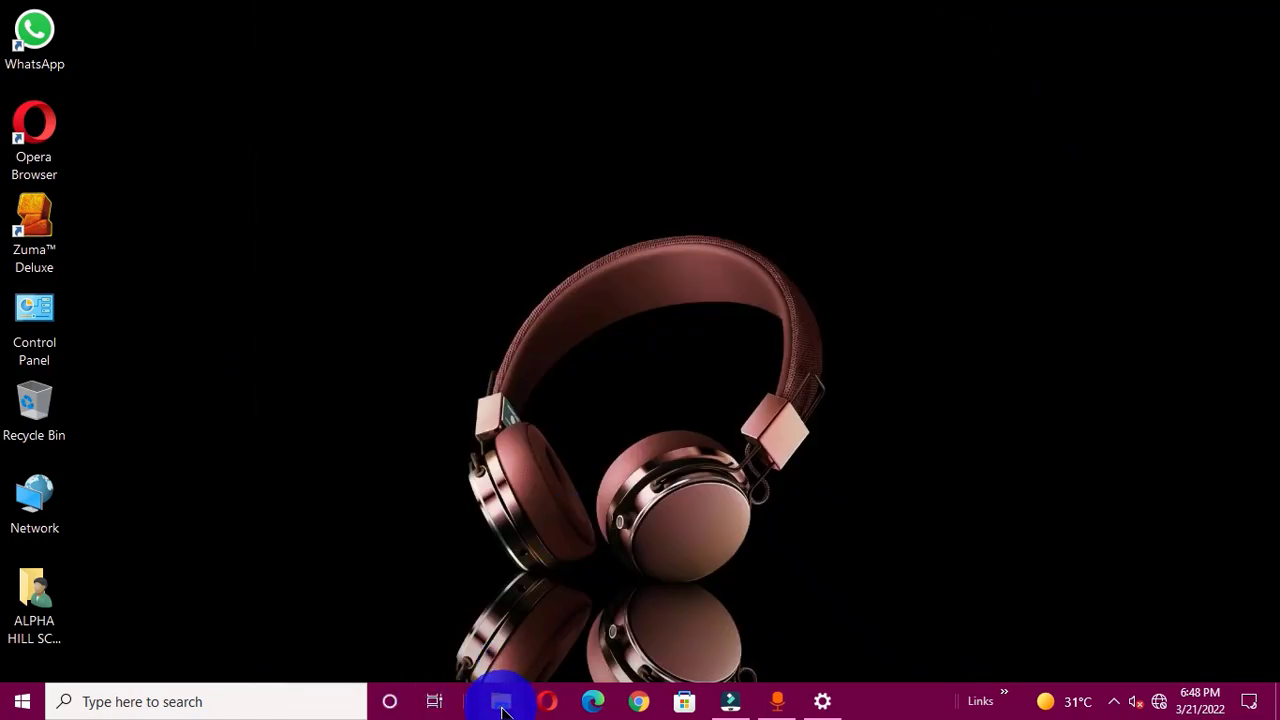
{"action": "left_click", "coordinate": [500, 702]}
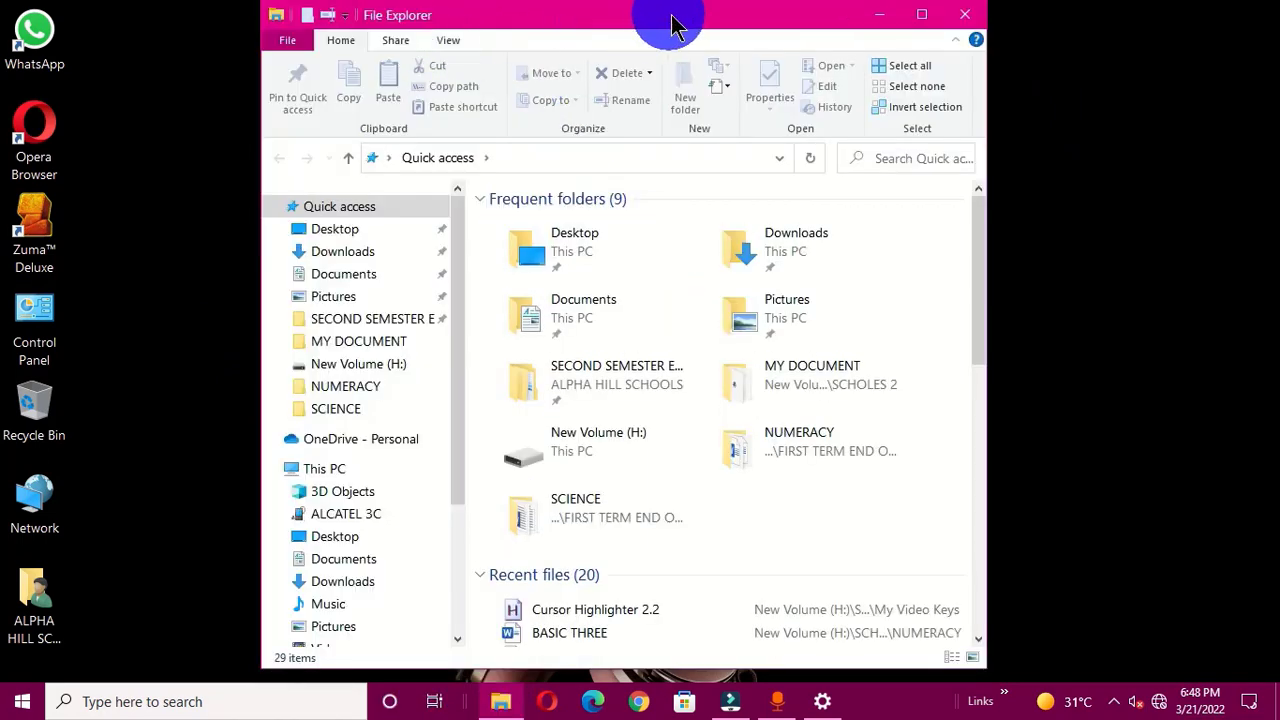
{"action": "left_click", "coordinate": [963, 20]}
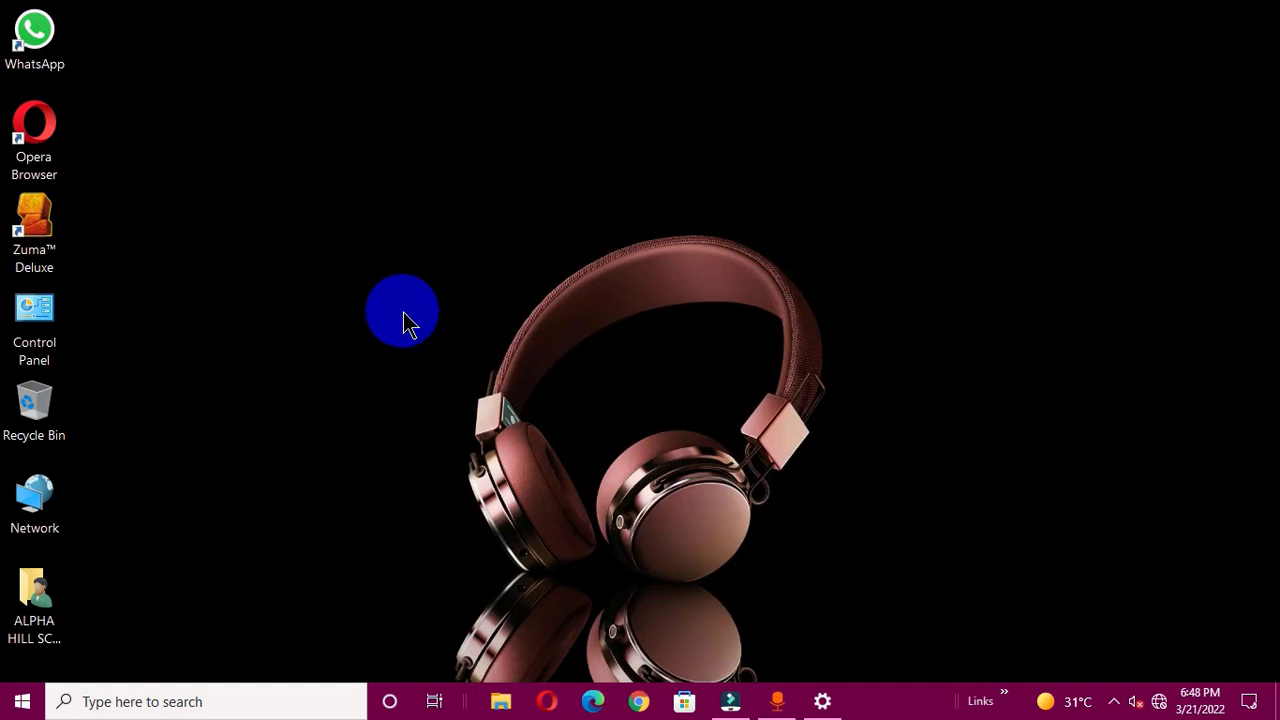
- Open a blank document in Word and check its title bar by briefly restoring and re-maximizing the window
{"action": "key", "text": "super"}
{"action": "type", "text": "word"}
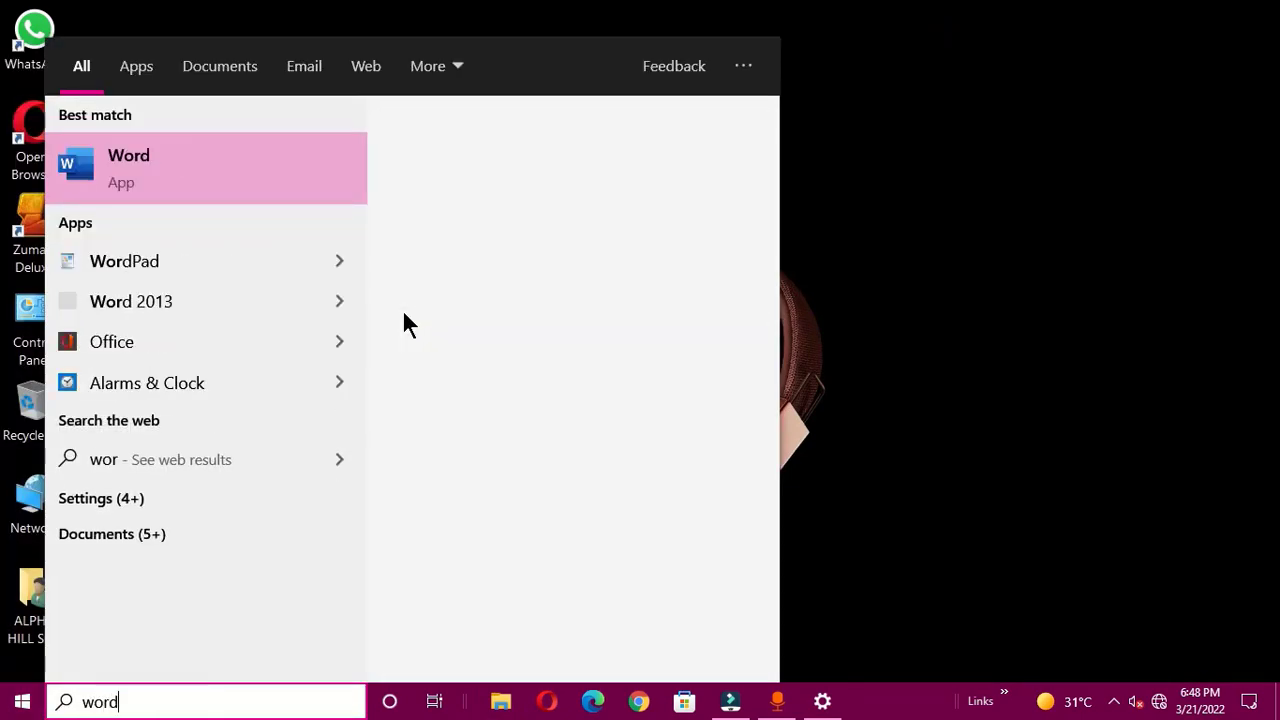
{"action": "left_click", "coordinate": [163, 170]}
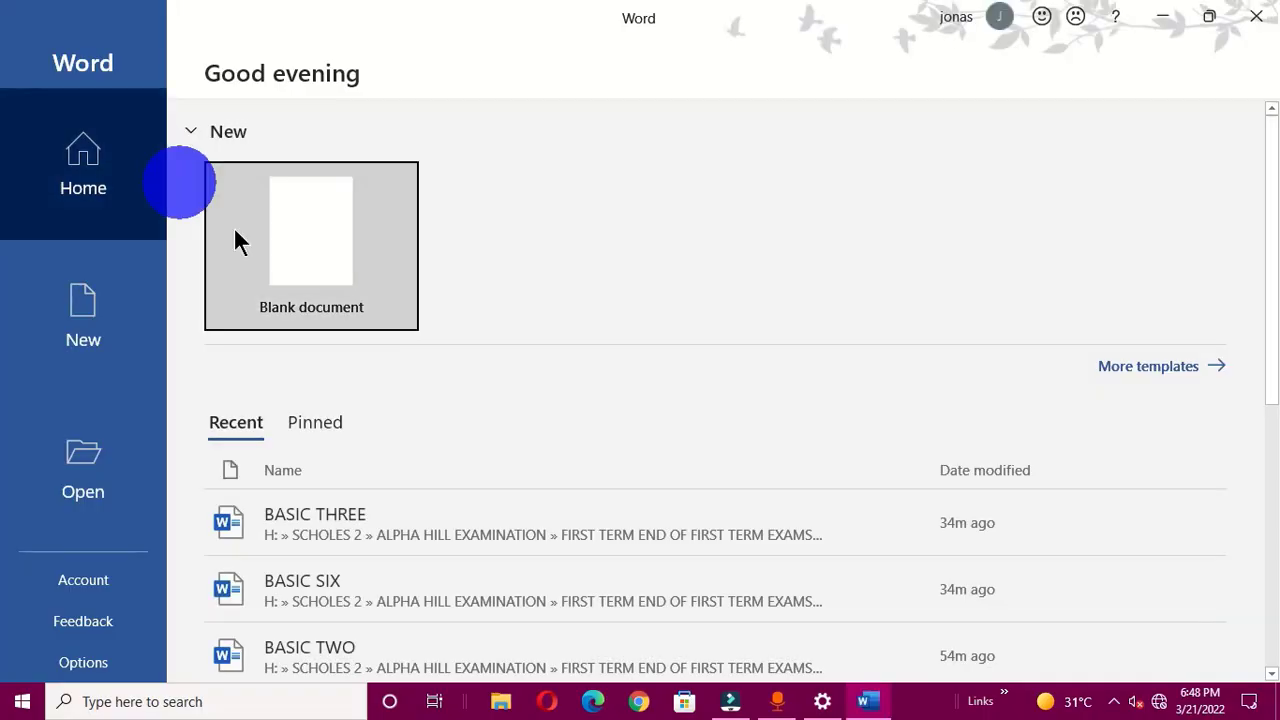
{"action": "left_click", "coordinate": [314, 255]}
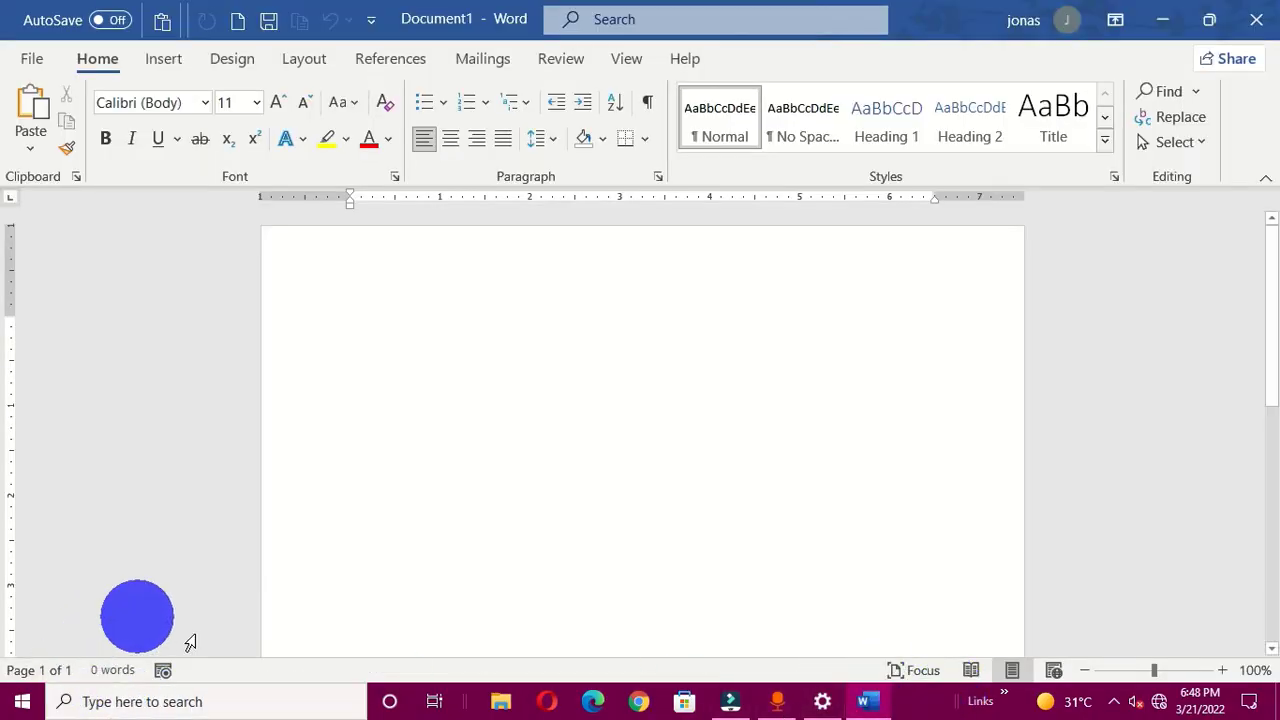
{"action": "left_click_drag", "start_coordinate": [815, 19], "coordinate": [780, 195]}
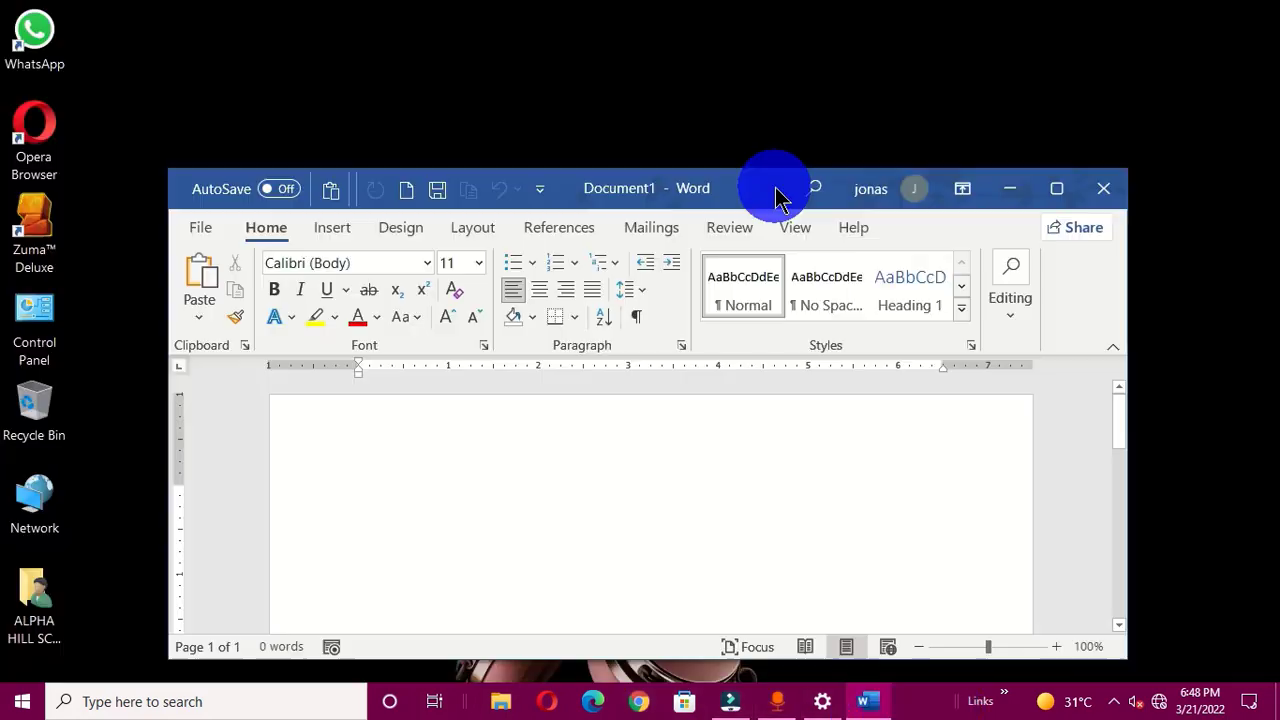
{"action": "double_click", "coordinate": [777, 190]}
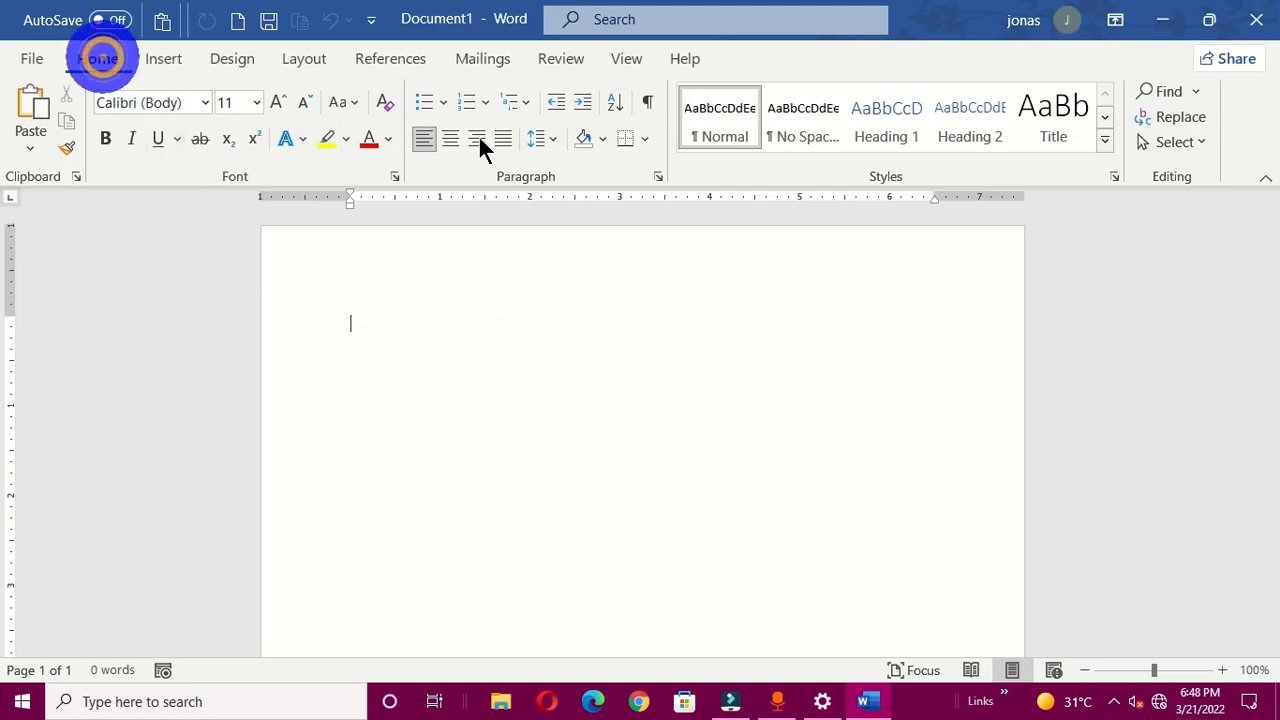
- Check the magenta accent on the title bars of Word's Find and Replace and Font dialogs, closing each one
{"action": "left_click", "coordinate": [1172, 117]}
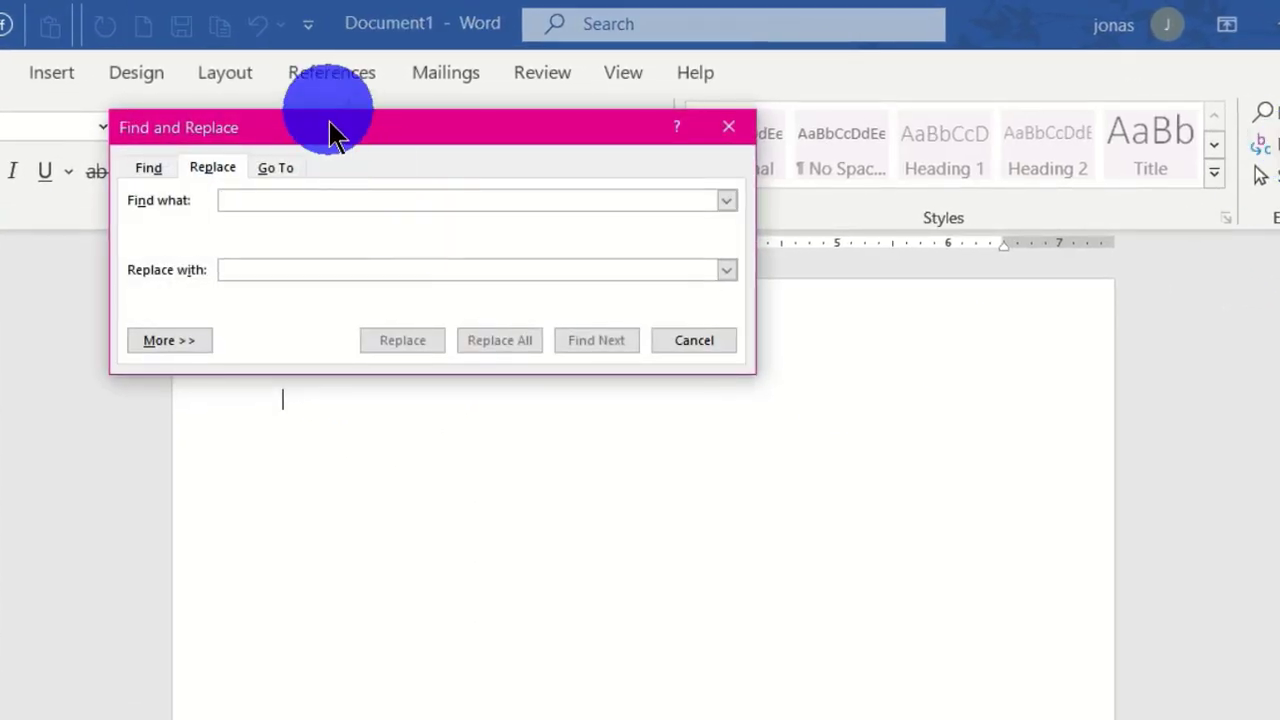
{"action": "left_click_drag", "start_coordinate": [333, 133], "coordinate": [518, 230]}
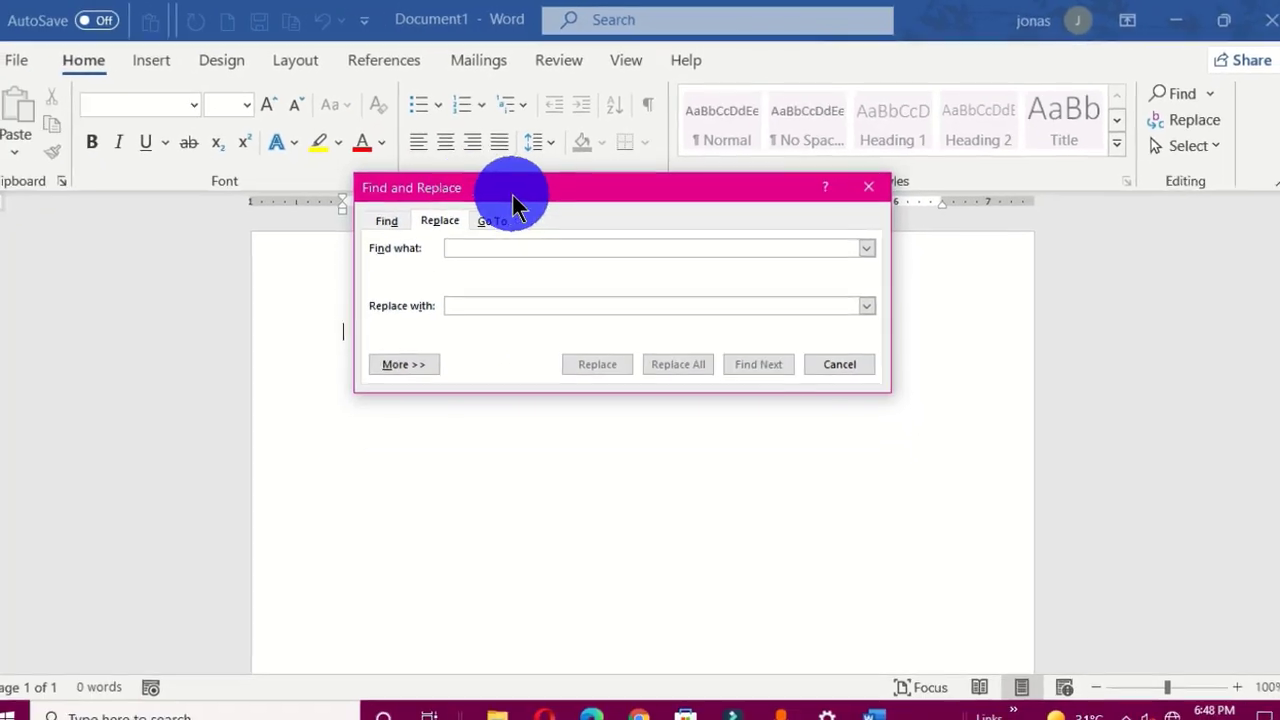
{"action": "left_click", "coordinate": [868, 187]}
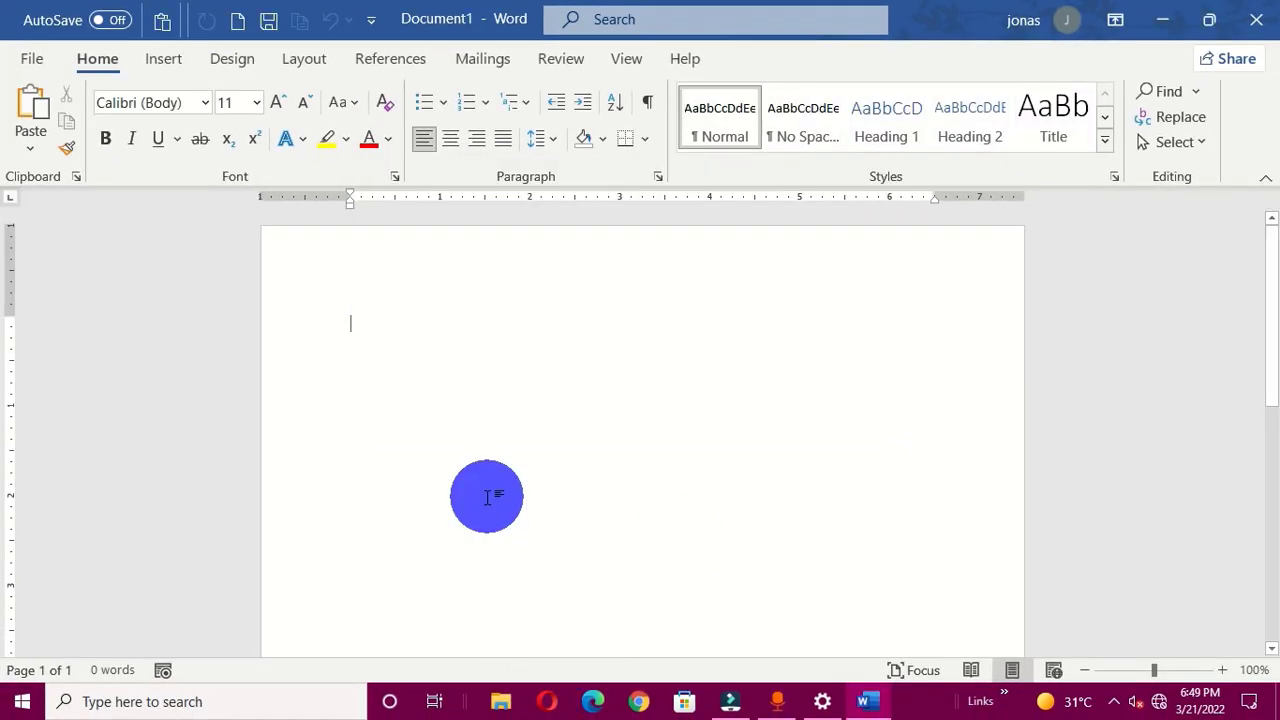
{"action": "left_click", "coordinate": [393, 177]}
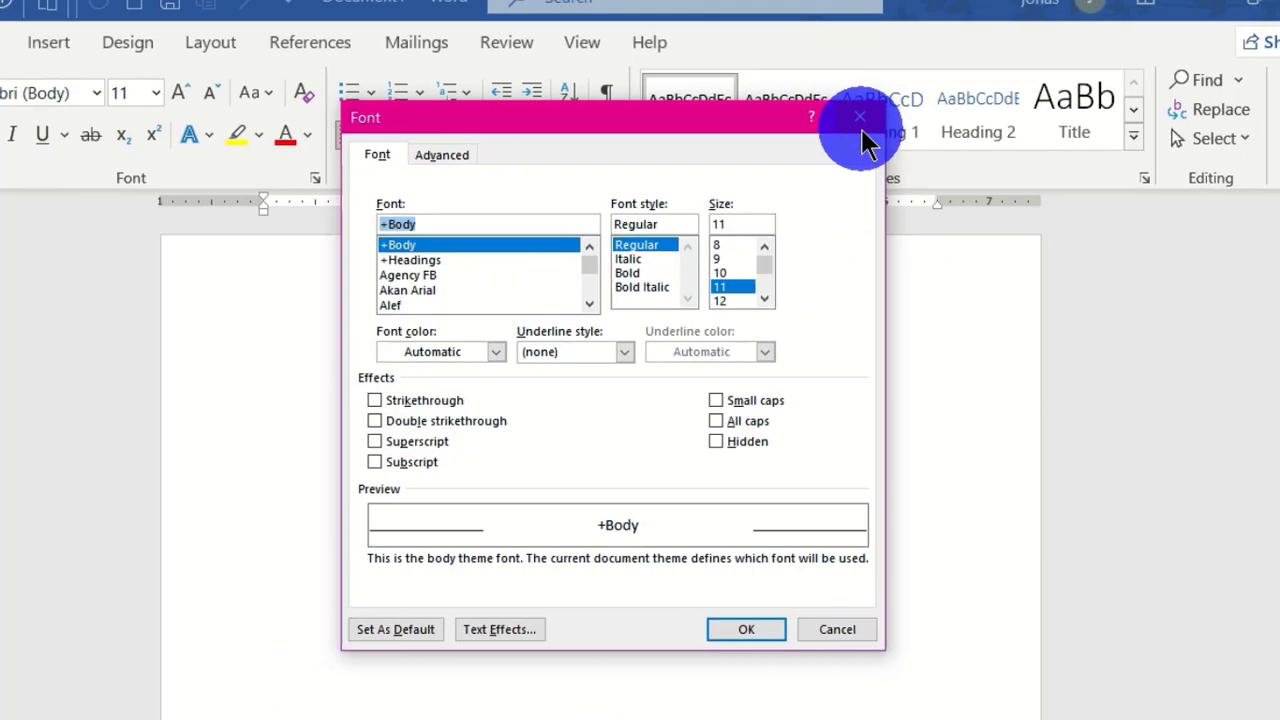
{"action": "left_click", "coordinate": [861, 129]}
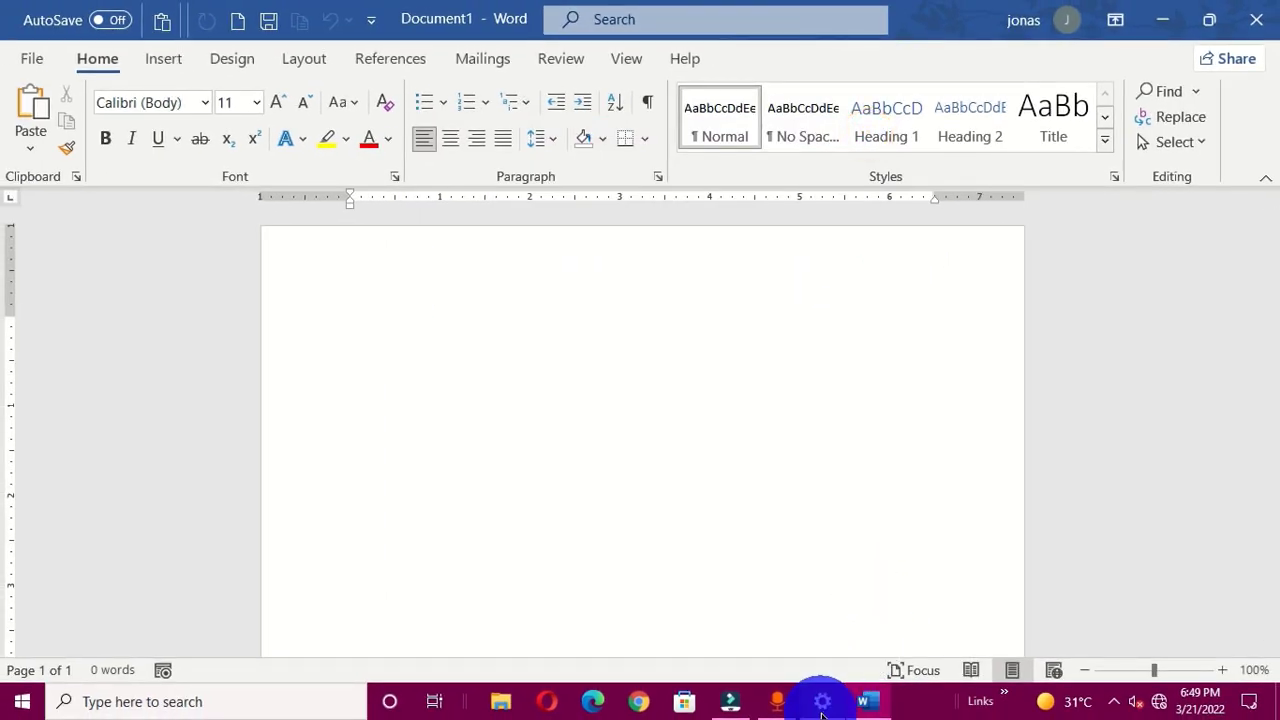
- Switch to Settings, set the accent color to the dark blue in the third row, check the Start menu, and minimize Settings
{"action": "left_click", "coordinate": [821, 706]}
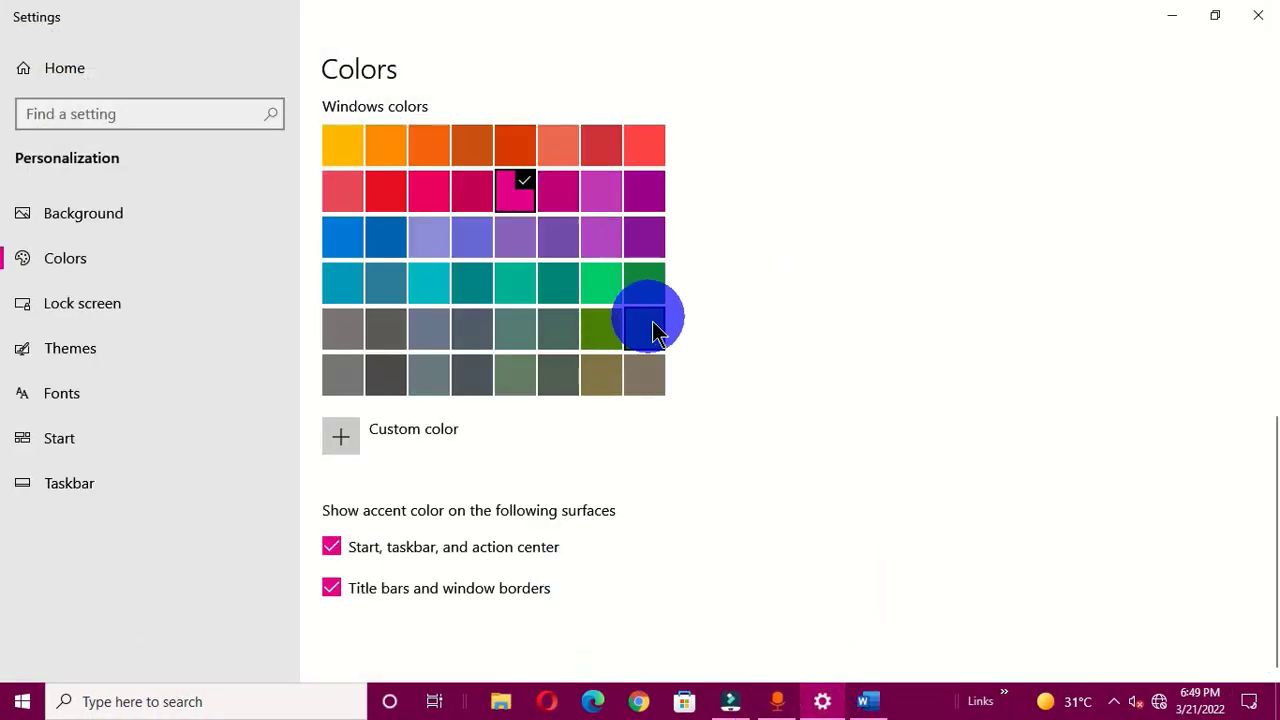
{"action": "left_click", "coordinate": [379, 240]}
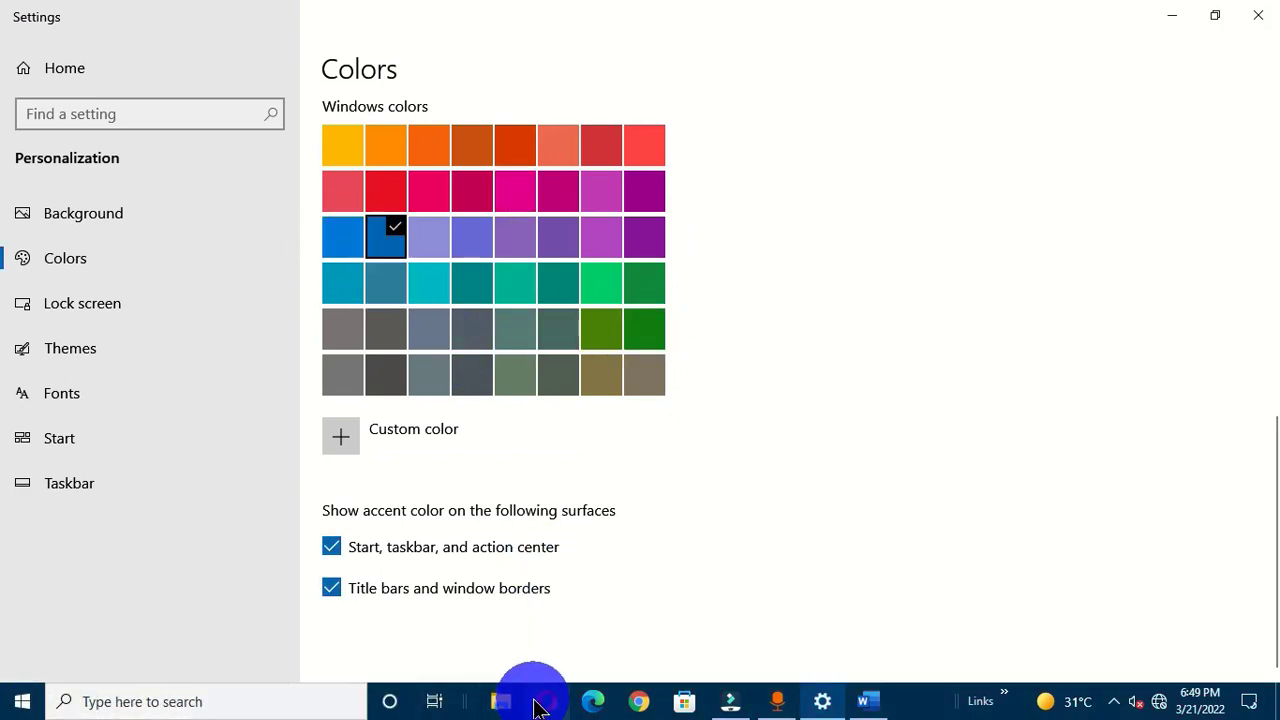
{"action": "left_click", "coordinate": [24, 702]}
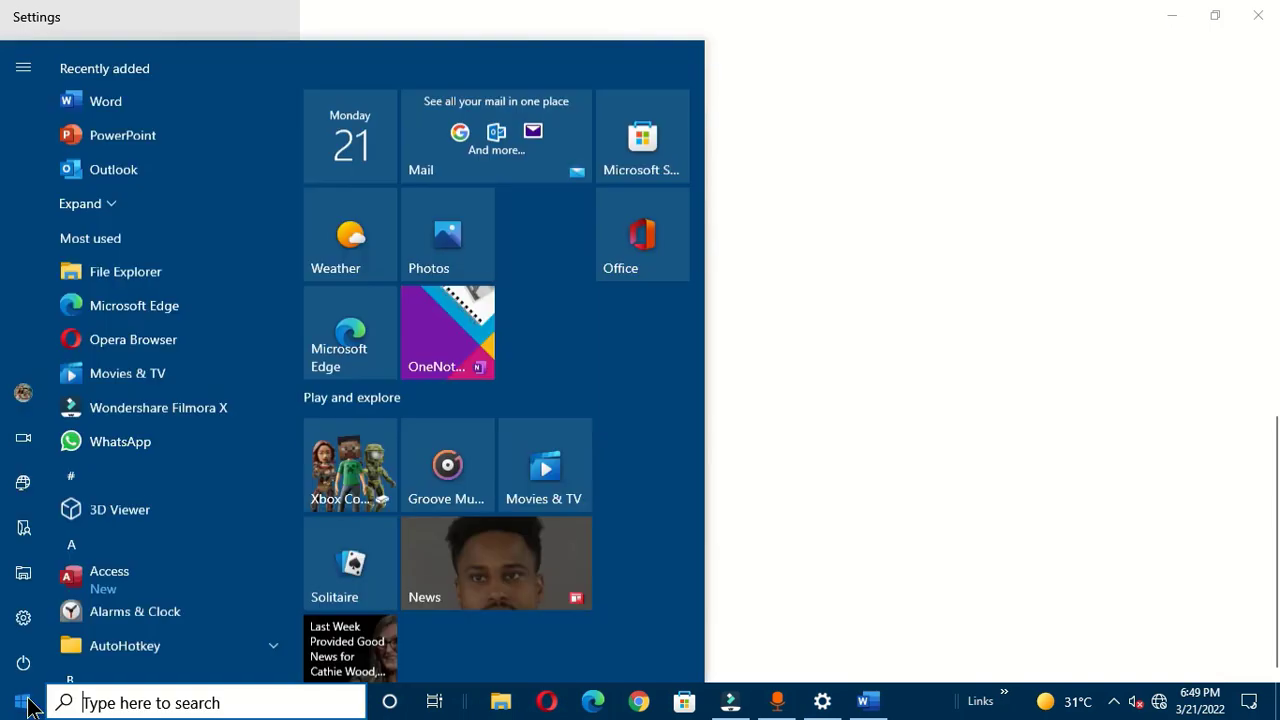
{"action": "left_click", "coordinate": [935, 207]}
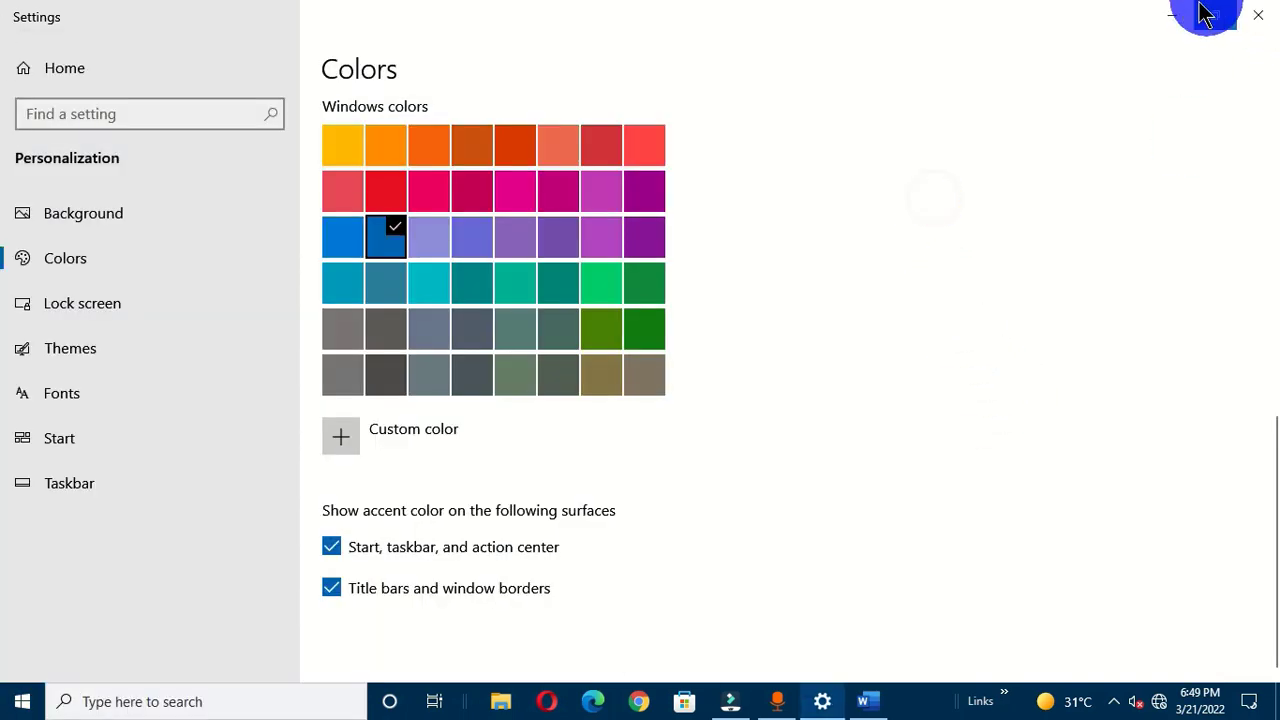
{"action": "left_click", "coordinate": [1185, 18]}
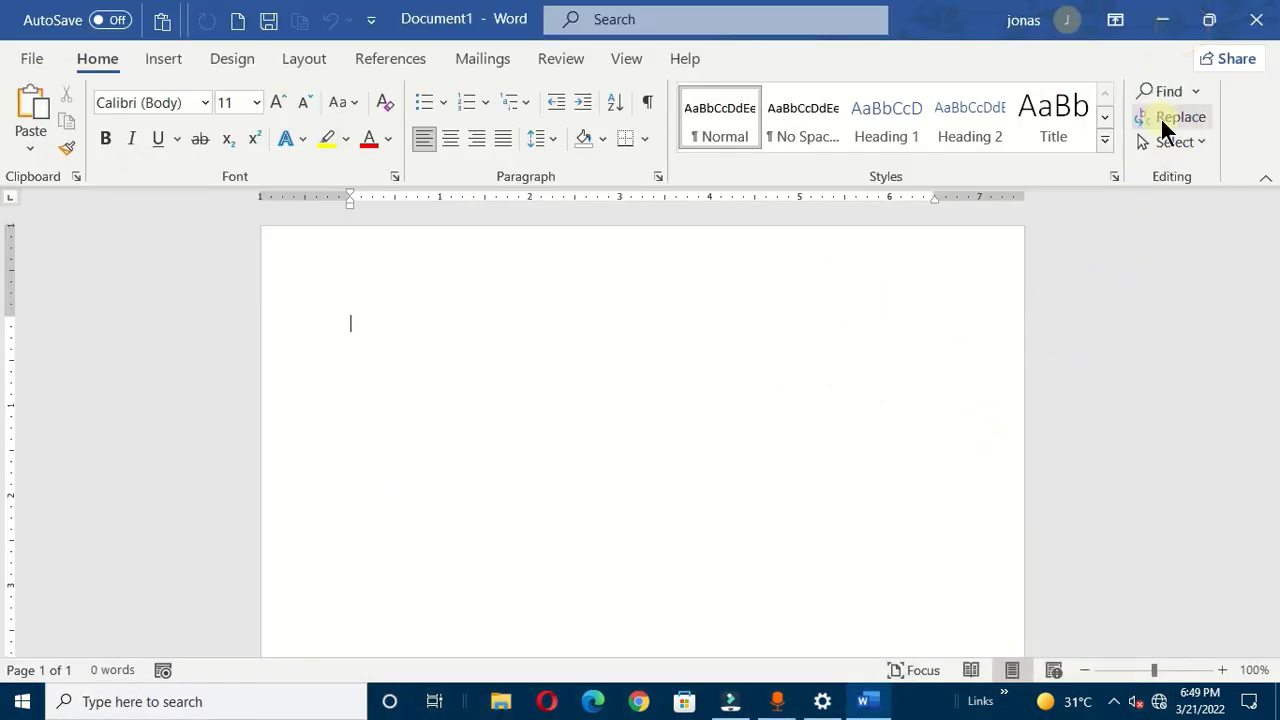
- Check the dark blue accent on the title bars of Word's Find and Replace and Font dialogs
{"action": "left_click", "coordinate": [1166, 122]}
{"action": "left_click_drag", "start_coordinate": [682, 212], "coordinate": [513, 325]}
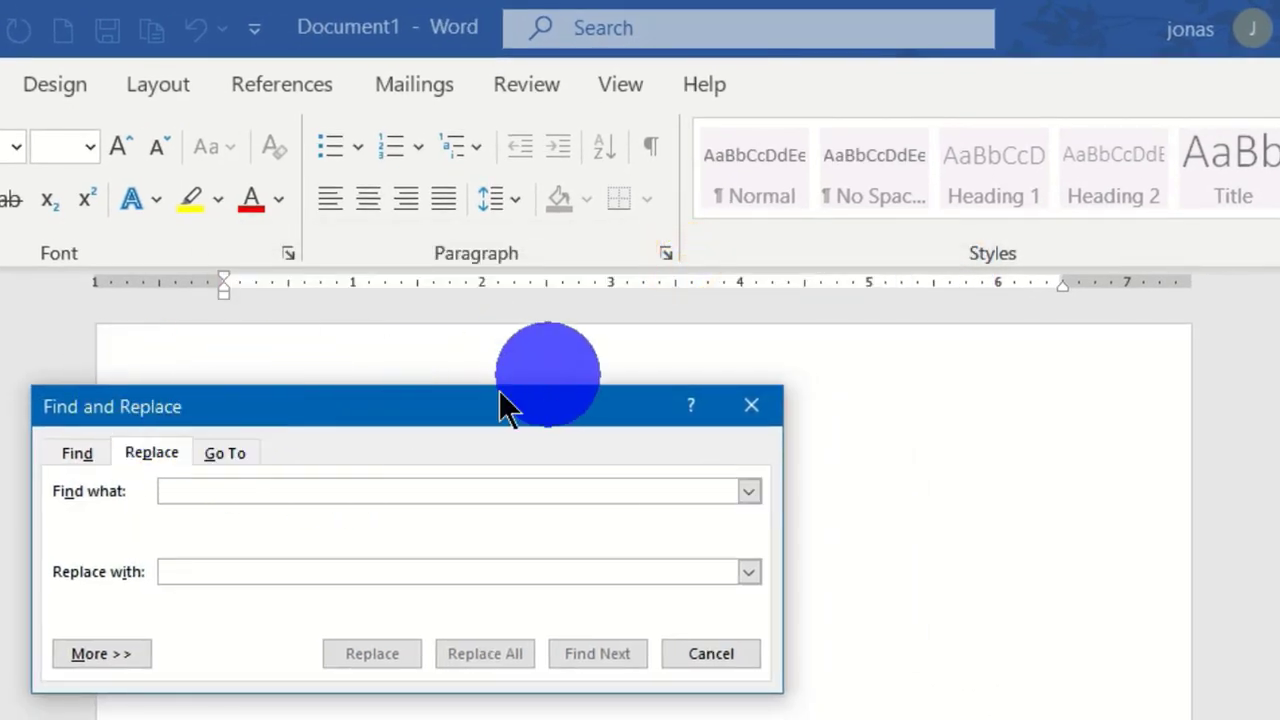
{"action": "left_click", "coordinate": [760, 402]}
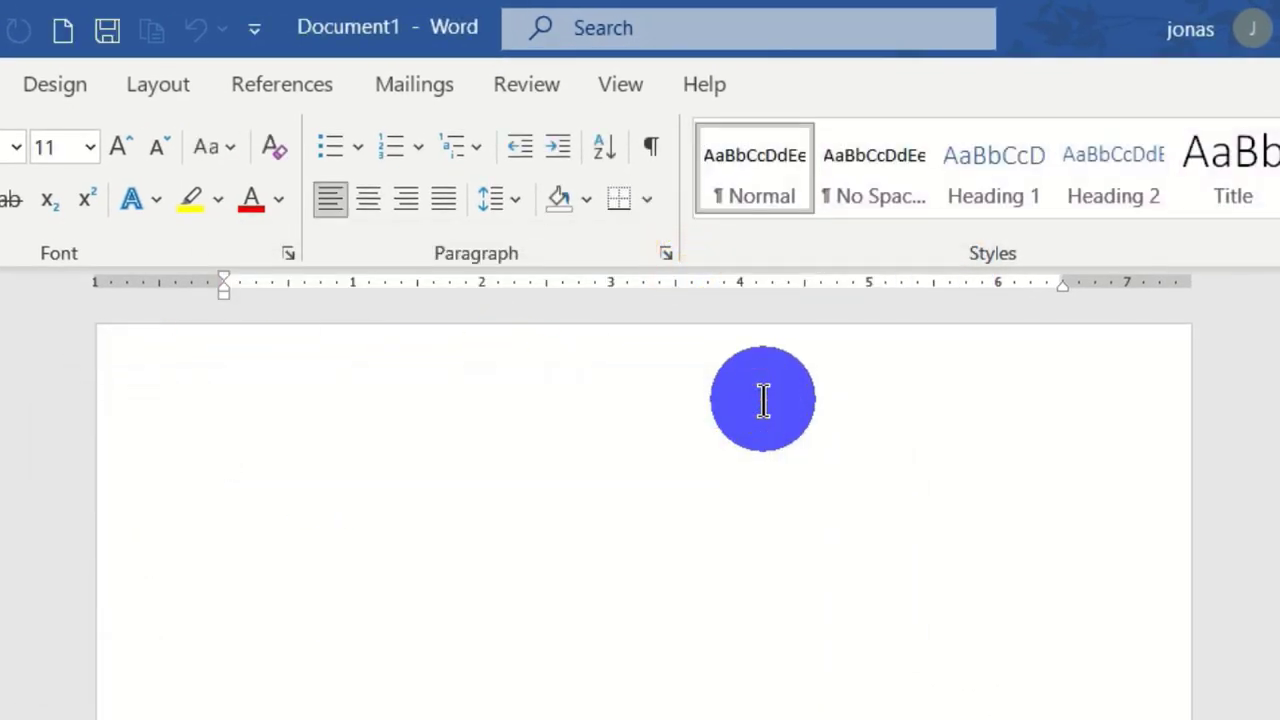
{"action": "key", "text": "ctrl+d"}
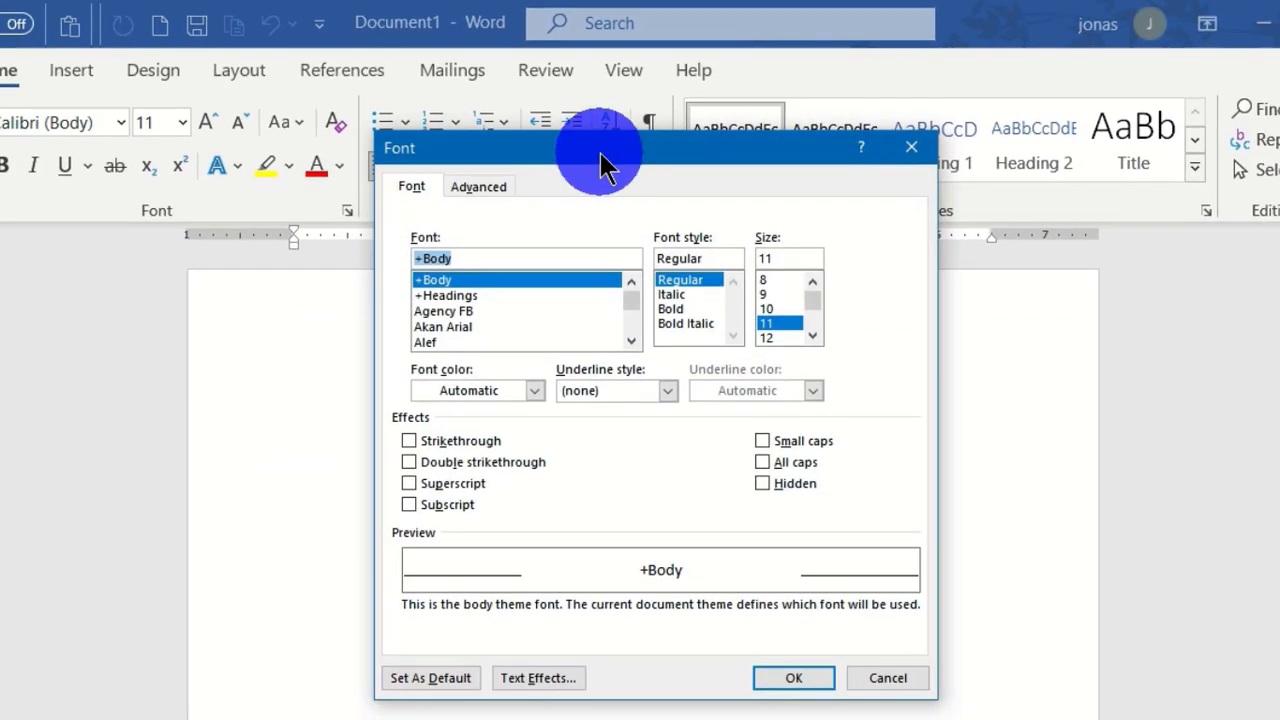
{"action": "left_click_drag", "start_coordinate": [592, 187], "coordinate": [398, 216]}
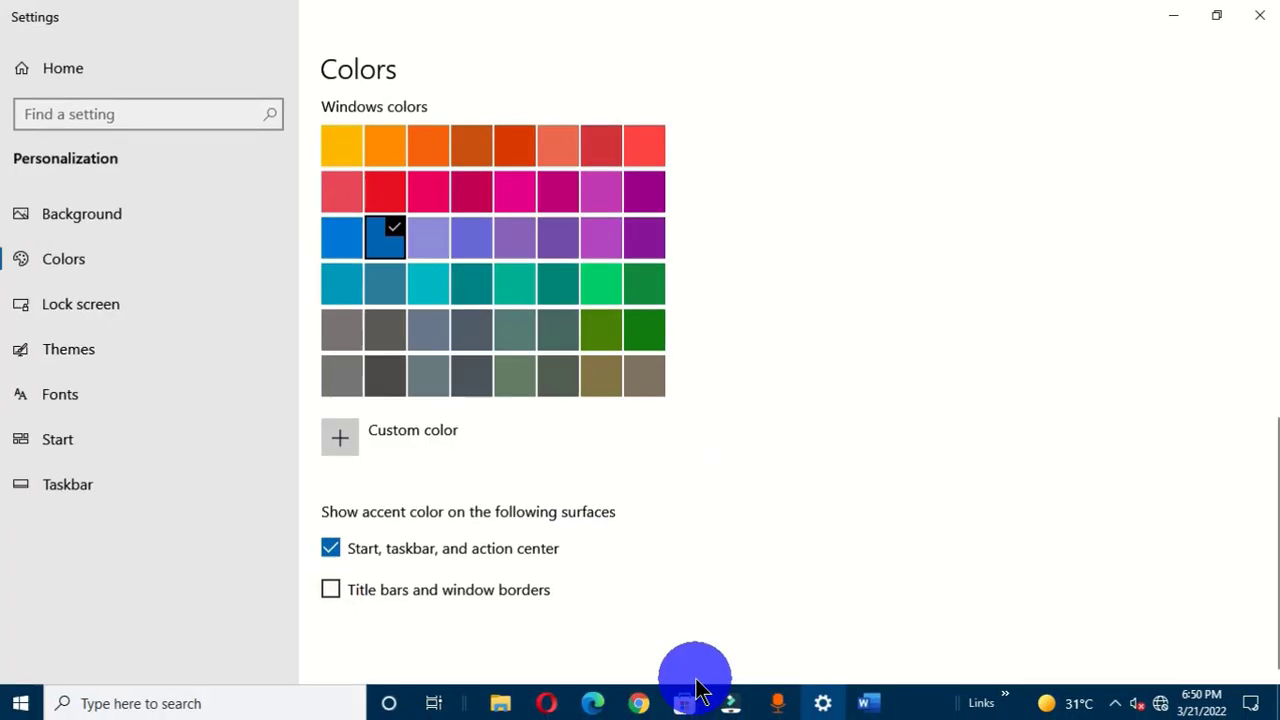
- Turn off the accent color for title bars and window borders, and minimize Settings
{"action": "left_click", "coordinate": [330, 588]}
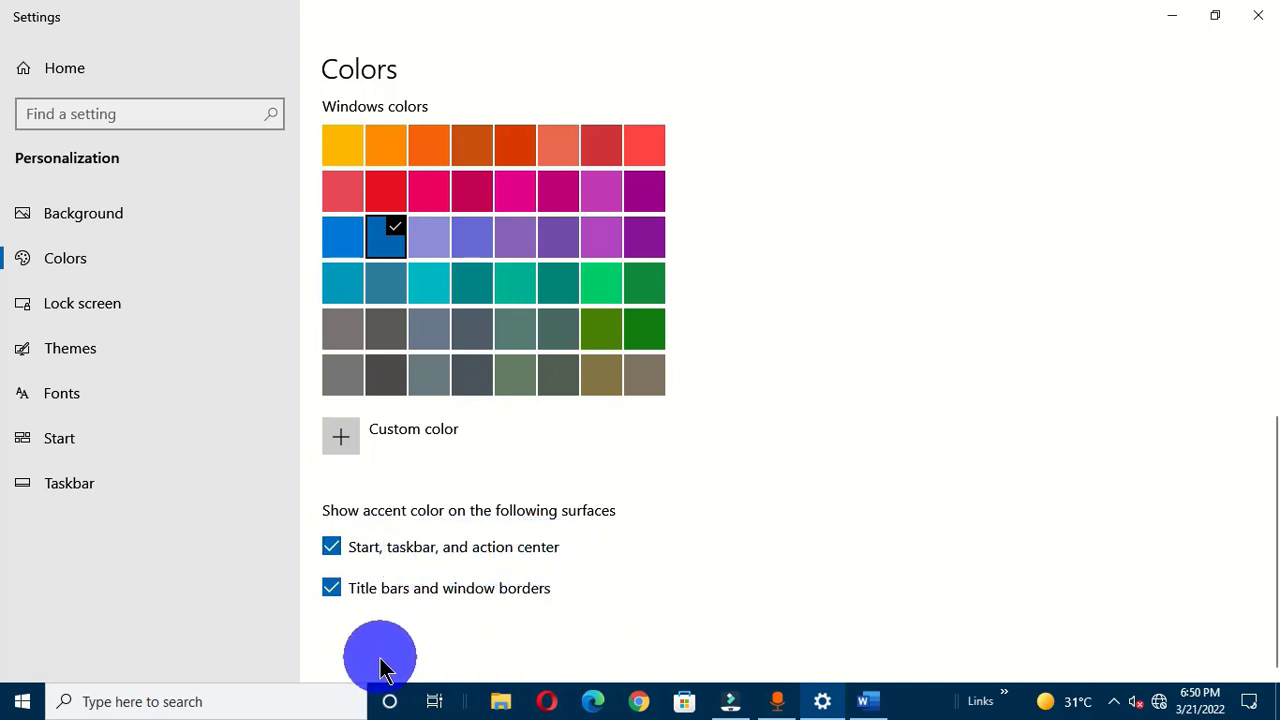
{"action": "left_click", "coordinate": [331, 588]}
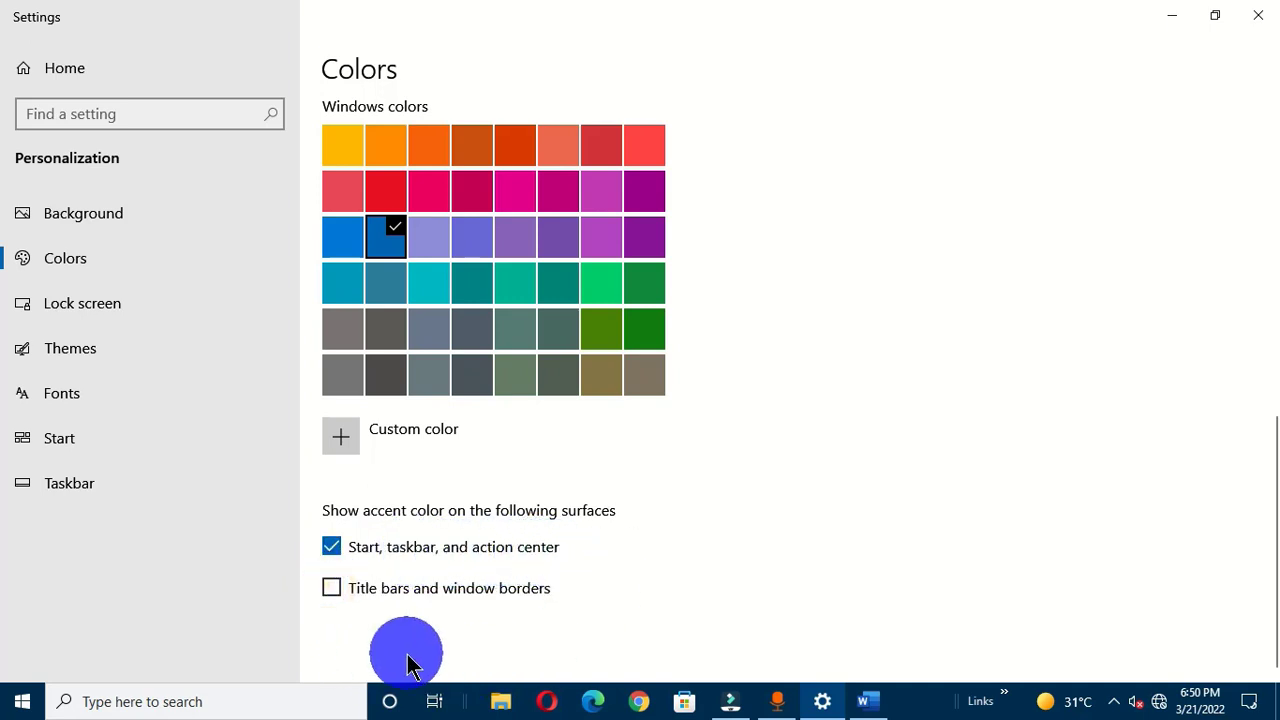
{"action": "left_click", "coordinate": [1172, 16]}
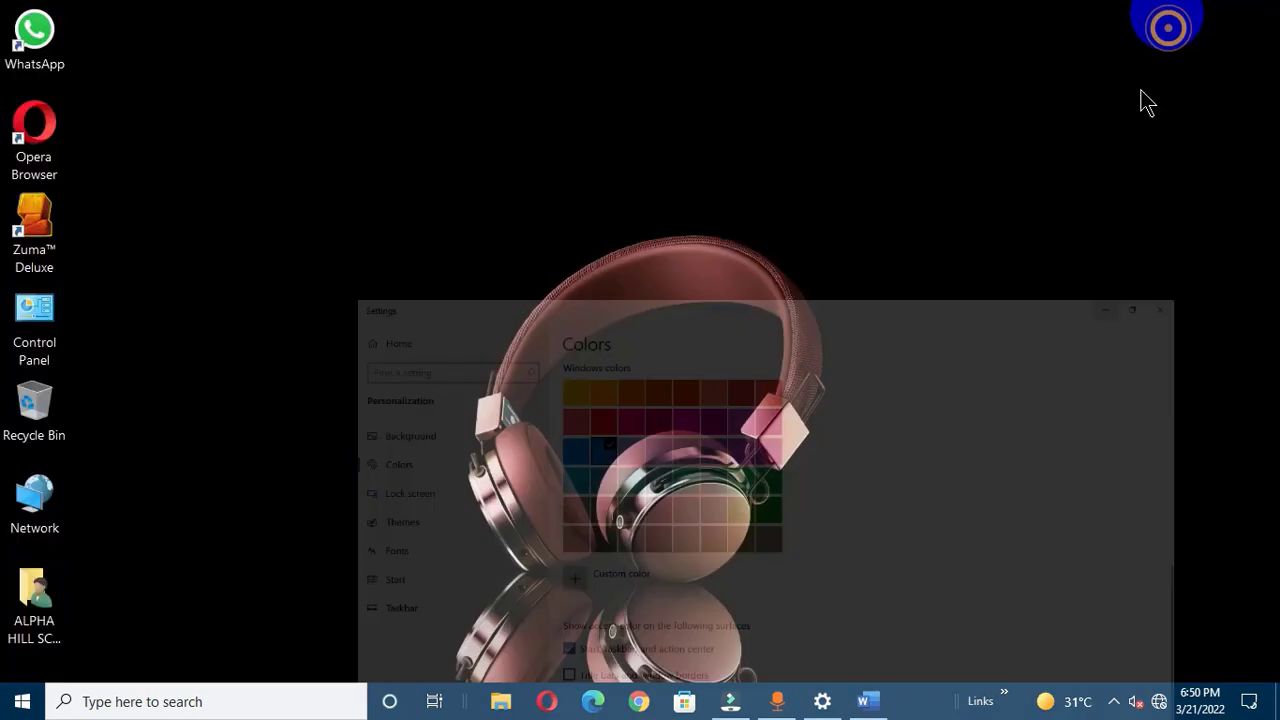
- Switch to Word, check the title bars of the Find and Replace and Font dialogs without the accent color, and minimize Word
{"action": "left_click", "coordinate": [857, 708]}
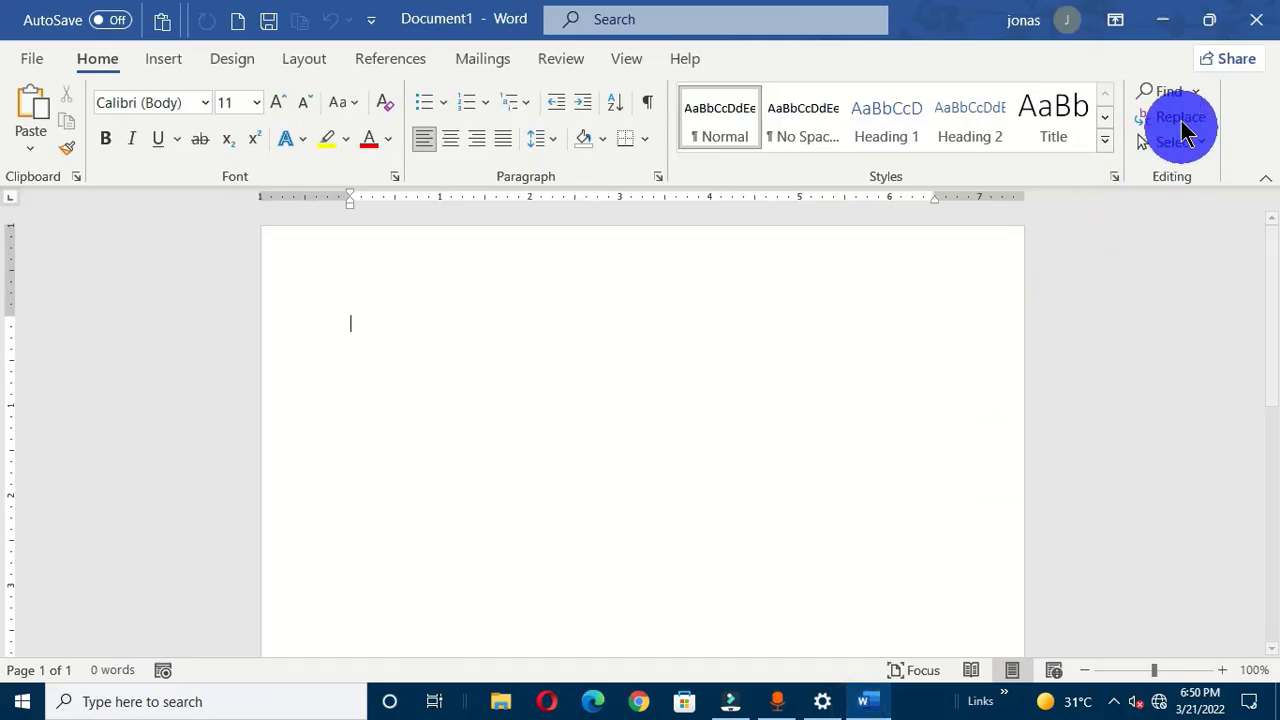
{"action": "left_click", "coordinate": [1180, 116]}
{"action": "left_click_drag", "start_coordinate": [431, 109], "coordinate": [444, 236]}
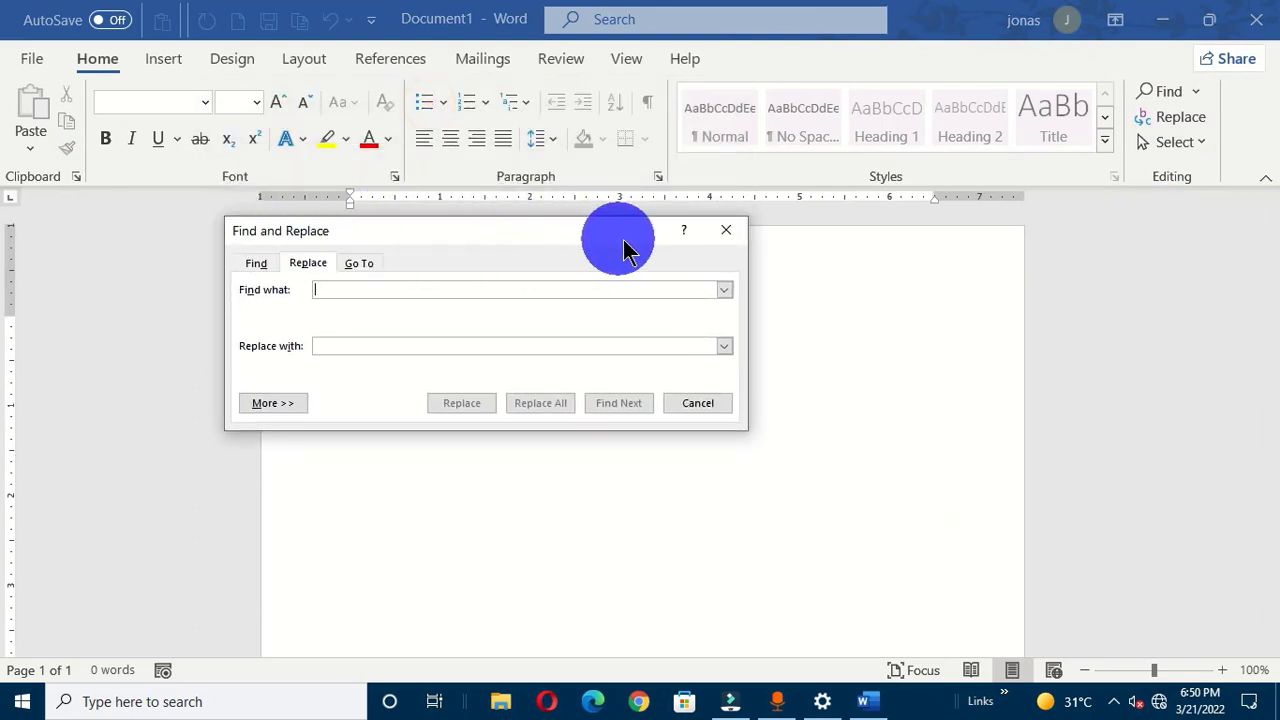
{"action": "left_click", "coordinate": [725, 231]}
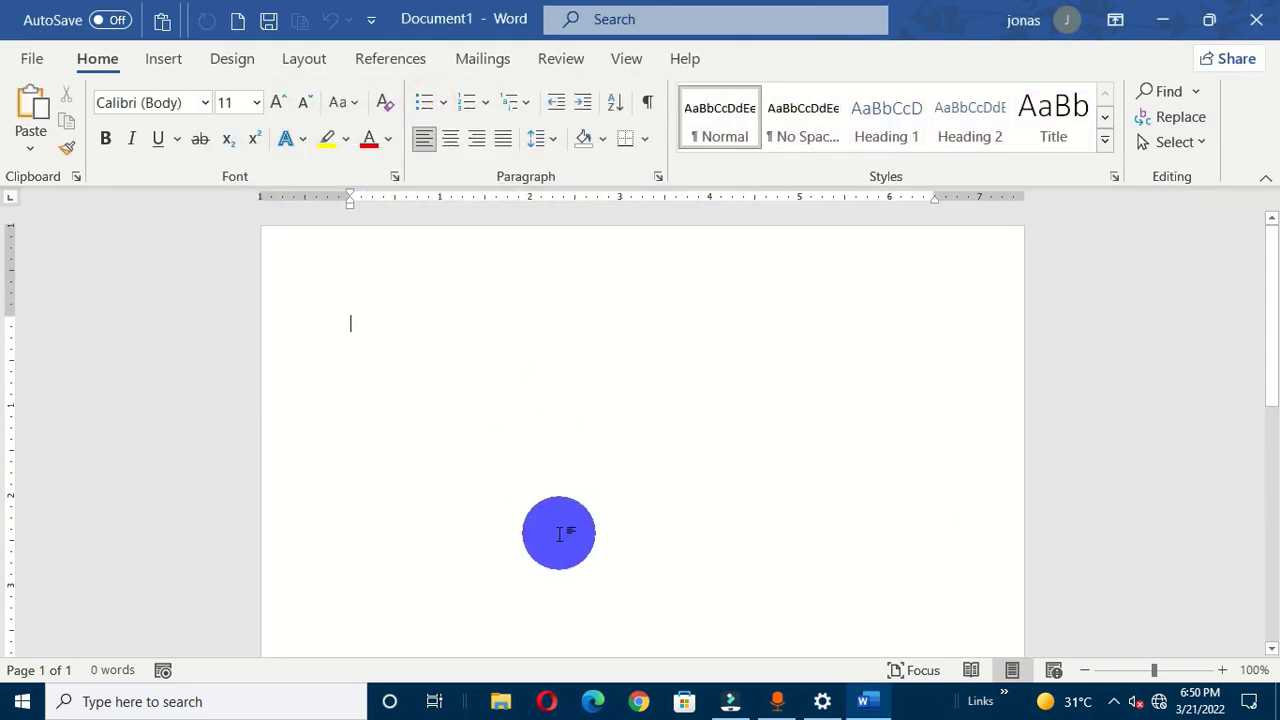
{"action": "key", "text": "ctrl+d"}
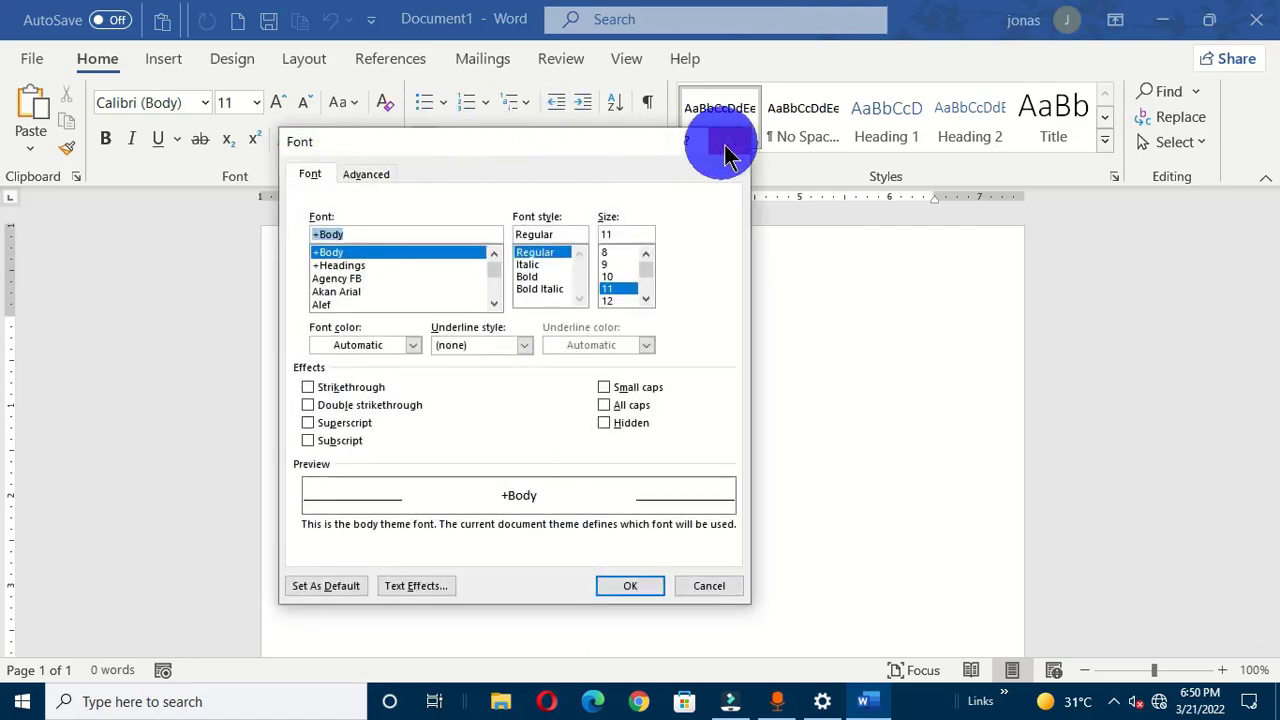
{"action": "left_click", "coordinate": [733, 150]}
{"action": "left_click", "coordinate": [1160, 22]}
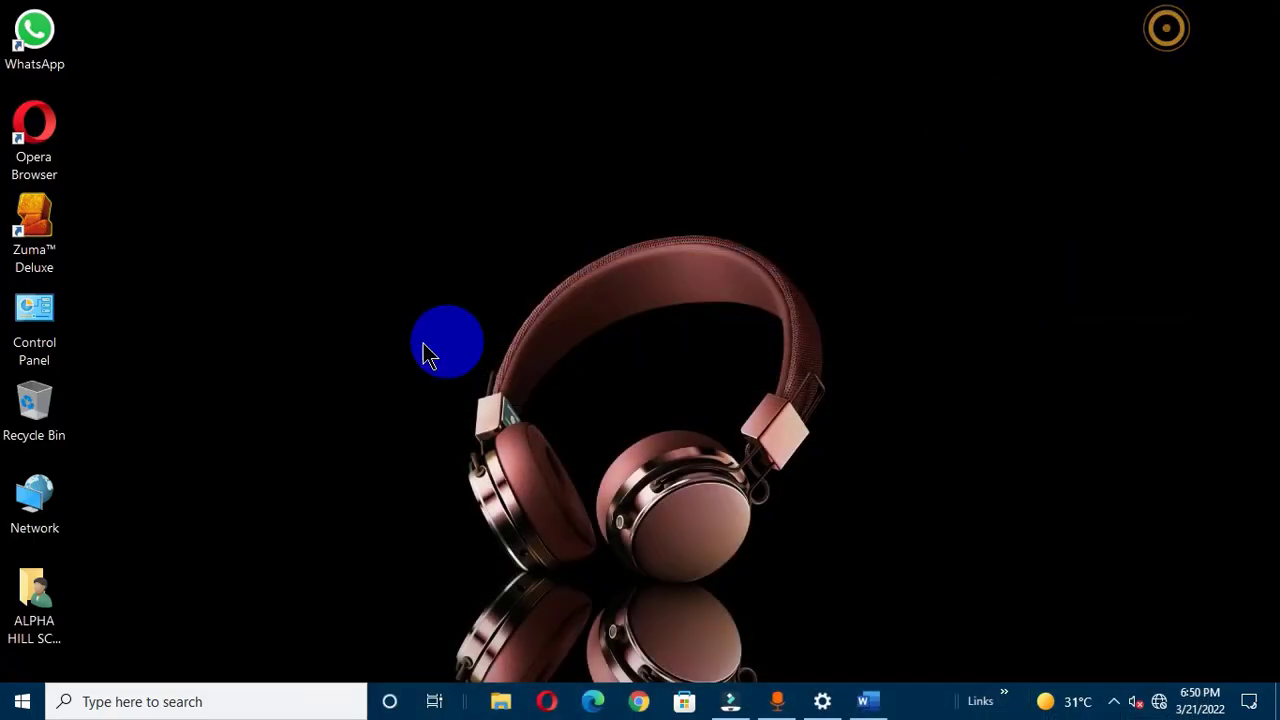
- Open the Recycle Bin and File Explorer windows to check their title bars without the accent color, and close them
{"action": "double_click", "coordinate": [34, 405]}
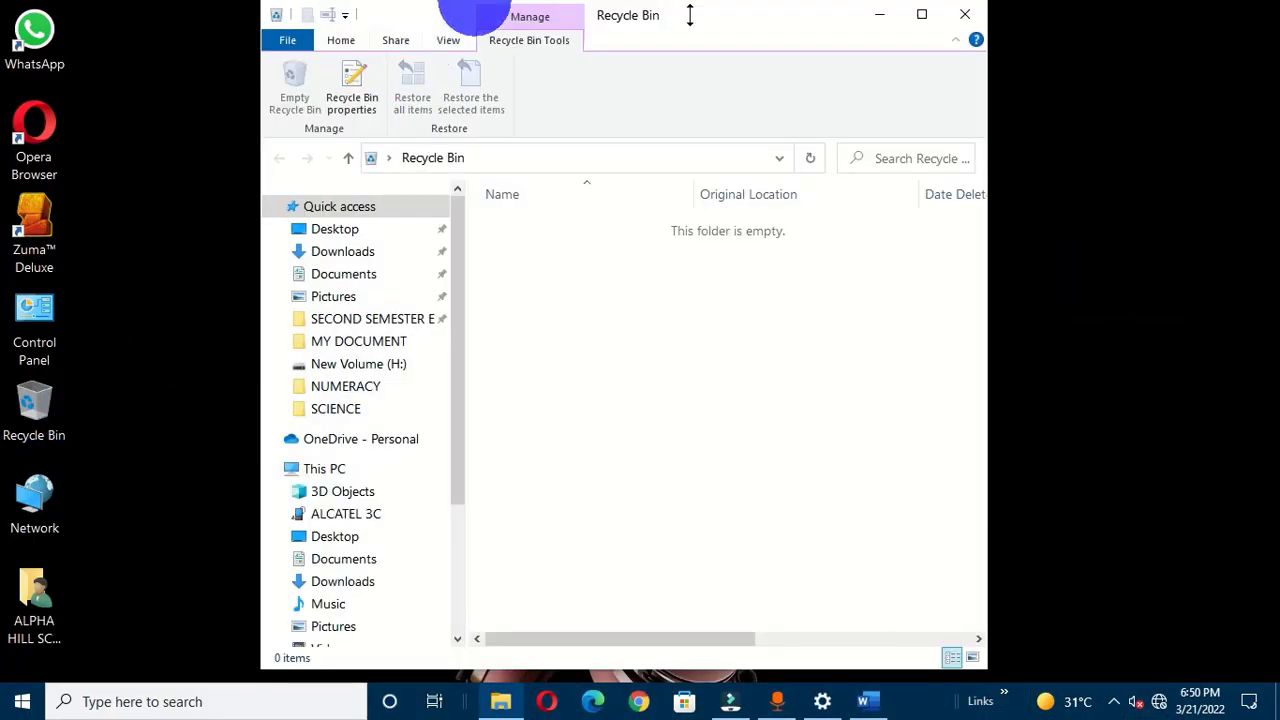
{"action": "key", "text": "super+e"}
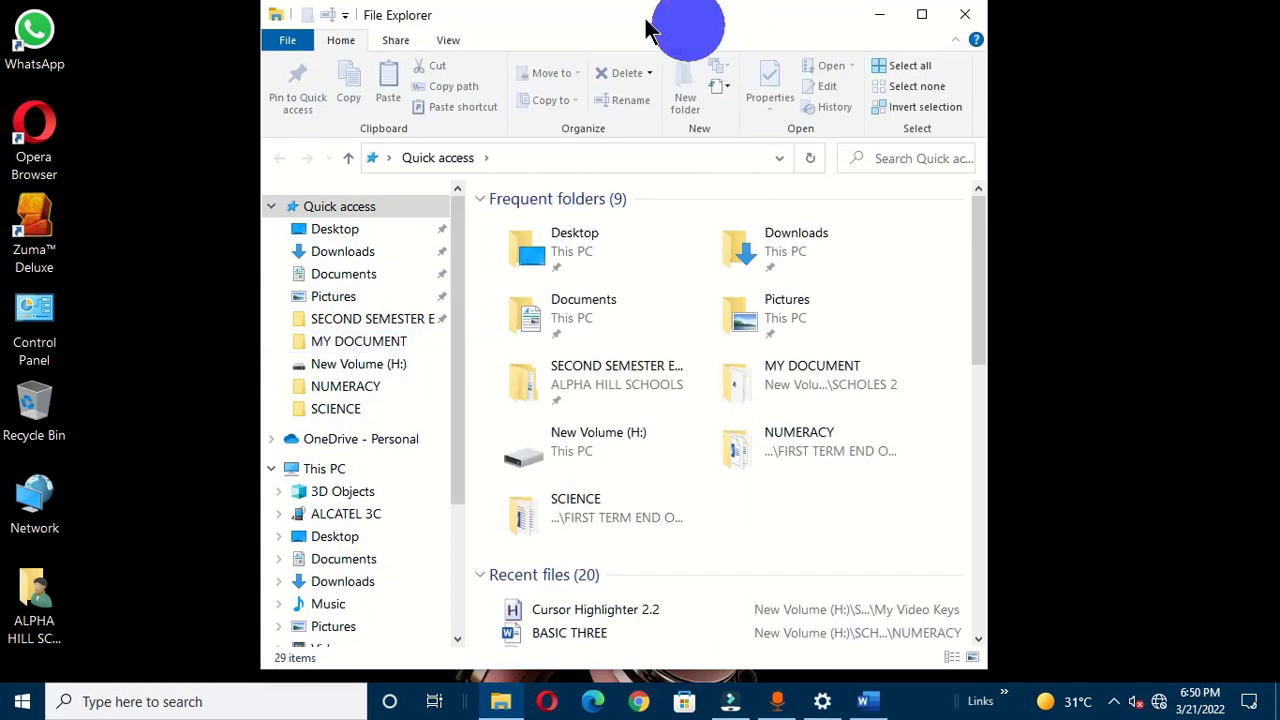
{"action": "left_click", "coordinate": [965, 14]}
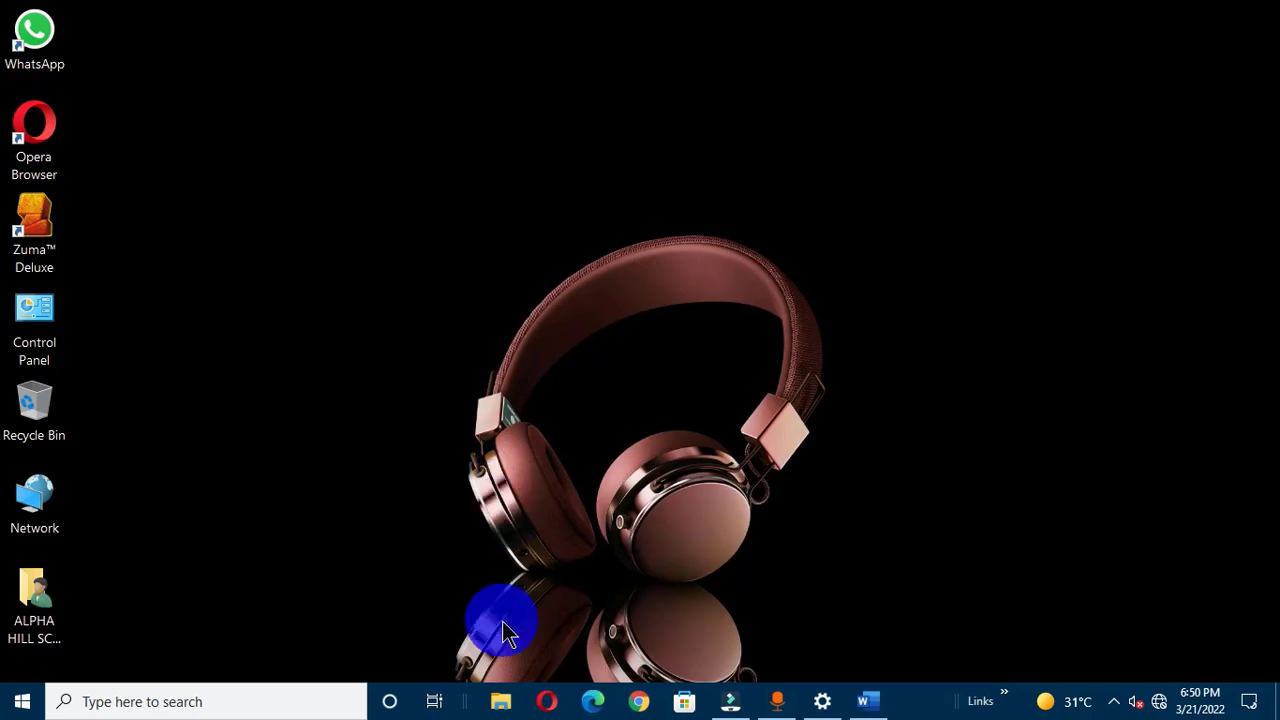
{"action": "left_click", "coordinate": [502, 705]}
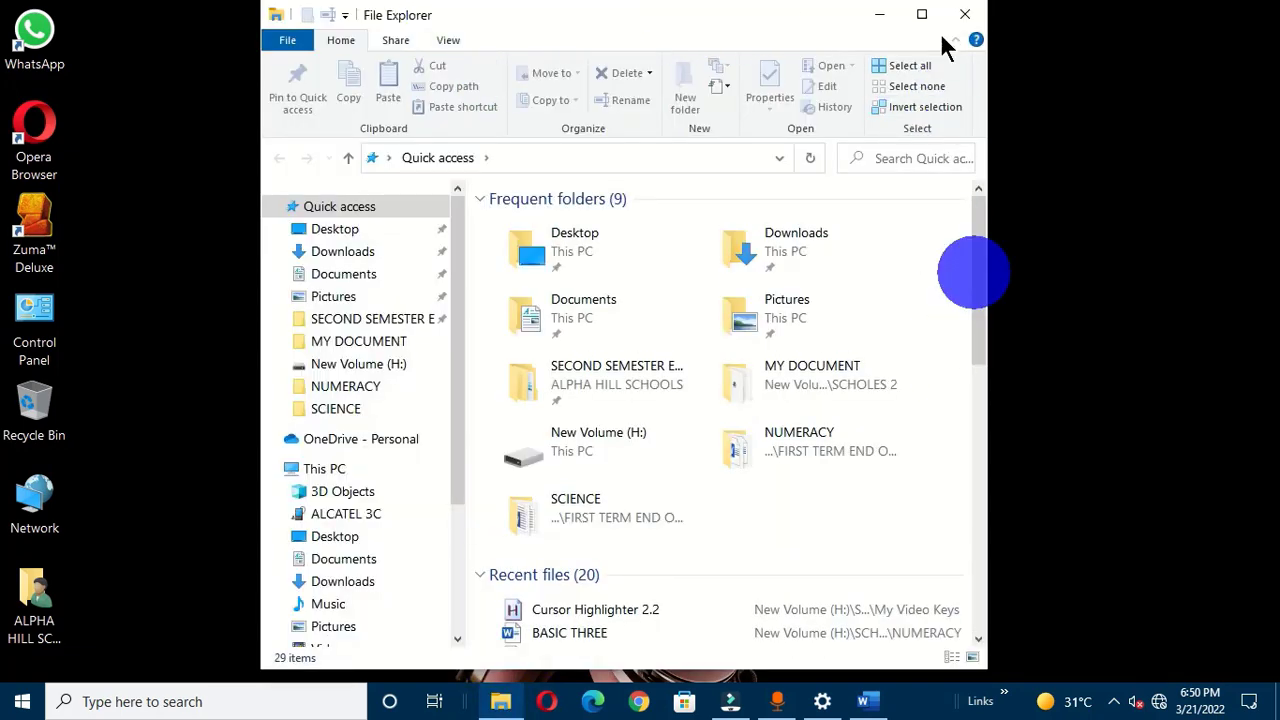
{"action": "left_click", "coordinate": [965, 14]}
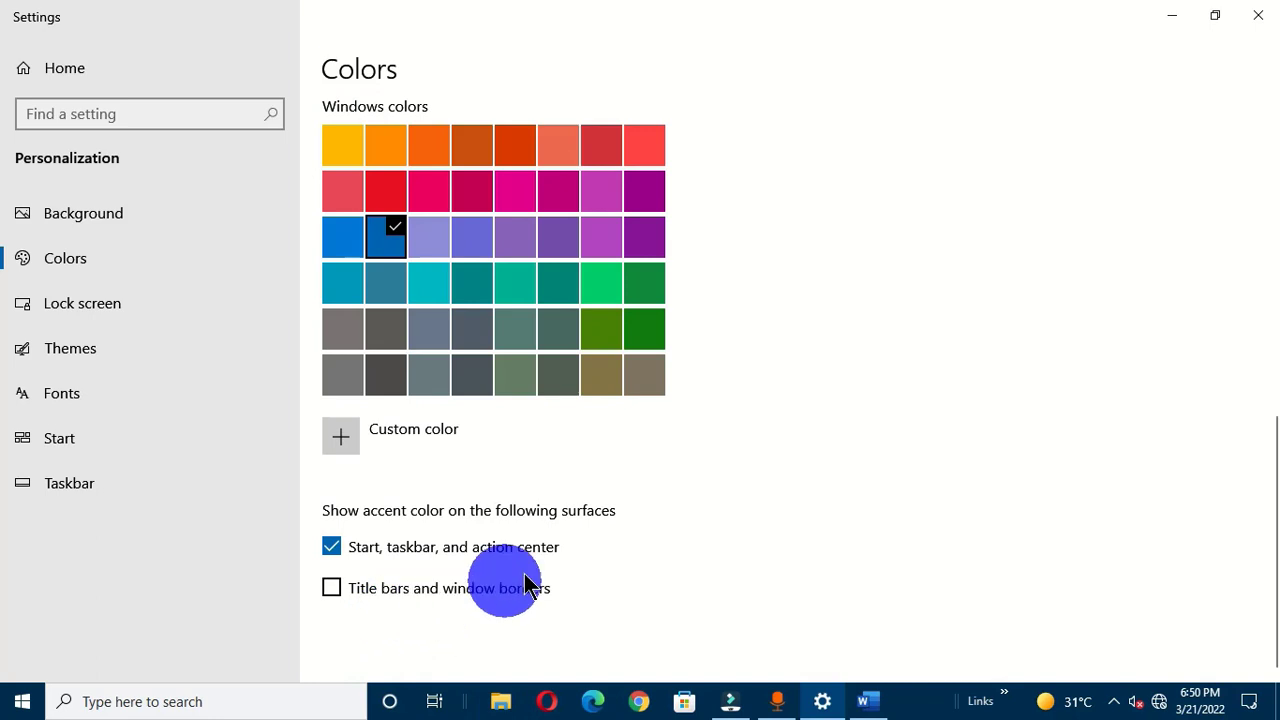
- Turn off the accent color for Start, taskbar, and action center, and check the Start menu
{"action": "left_click", "coordinate": [338, 552]}
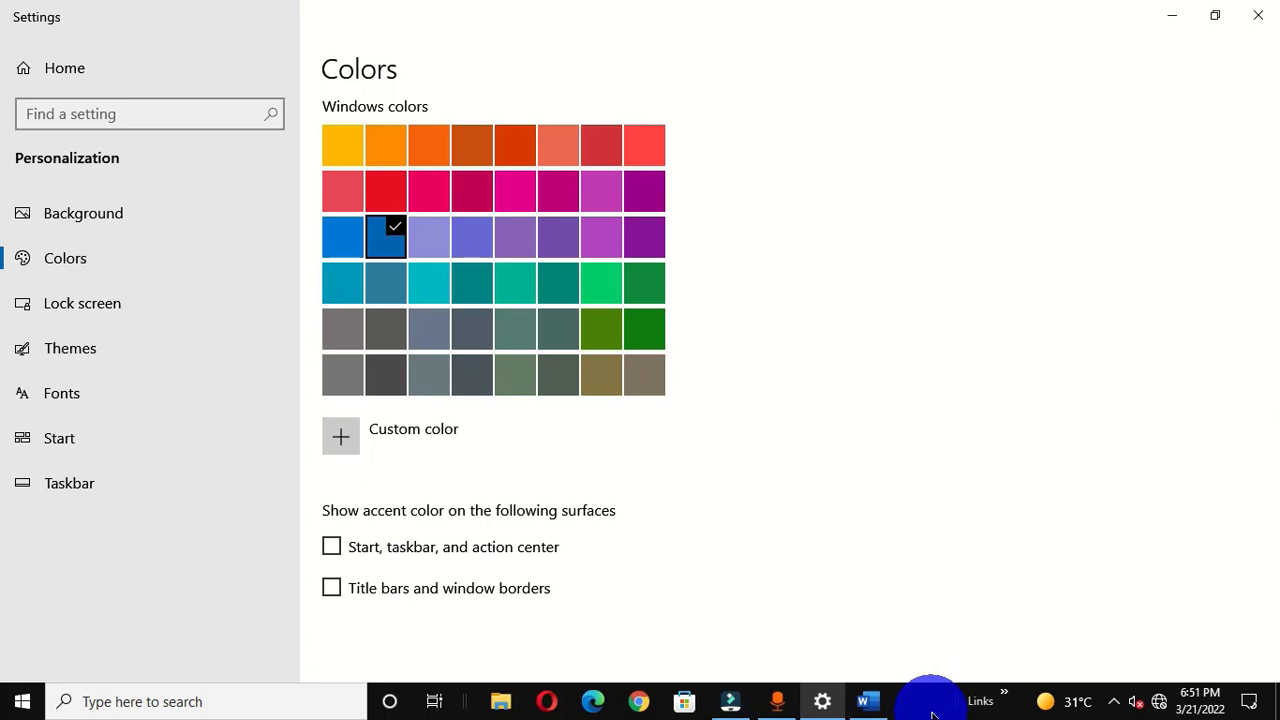
{"action": "left_click", "coordinate": [22, 705]}
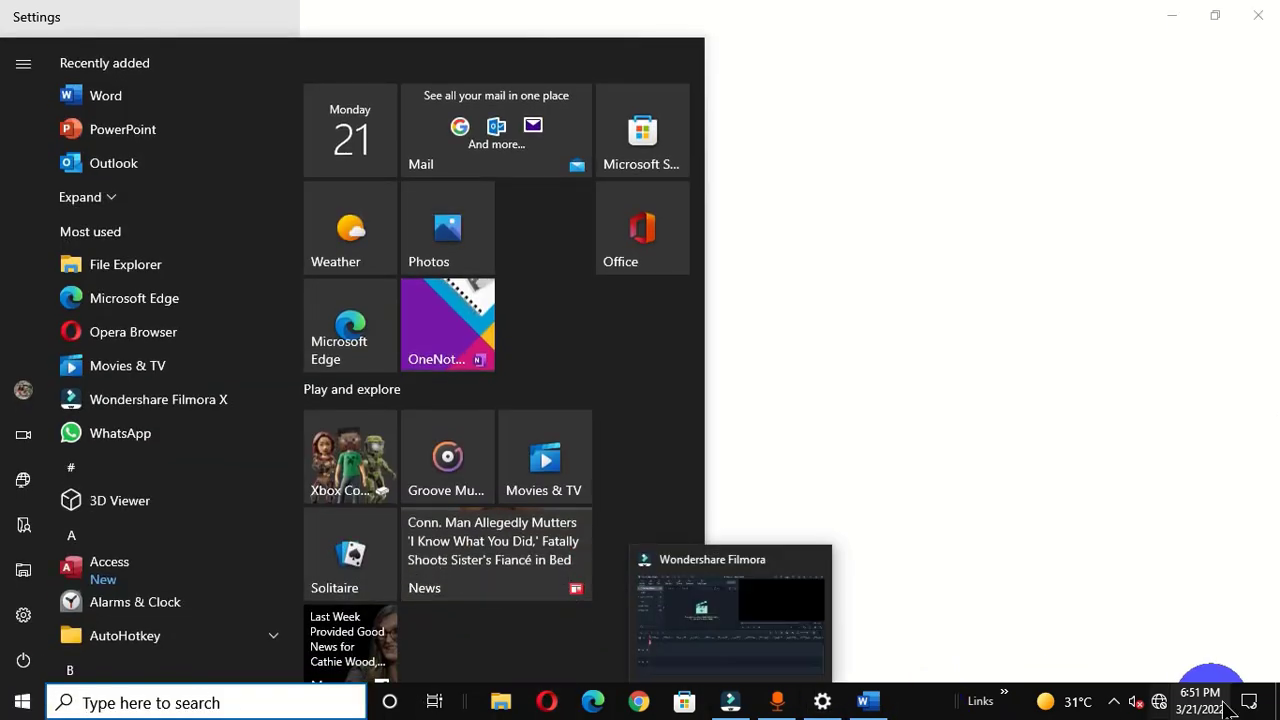
{"action": "left_click", "coordinate": [942, 125]}
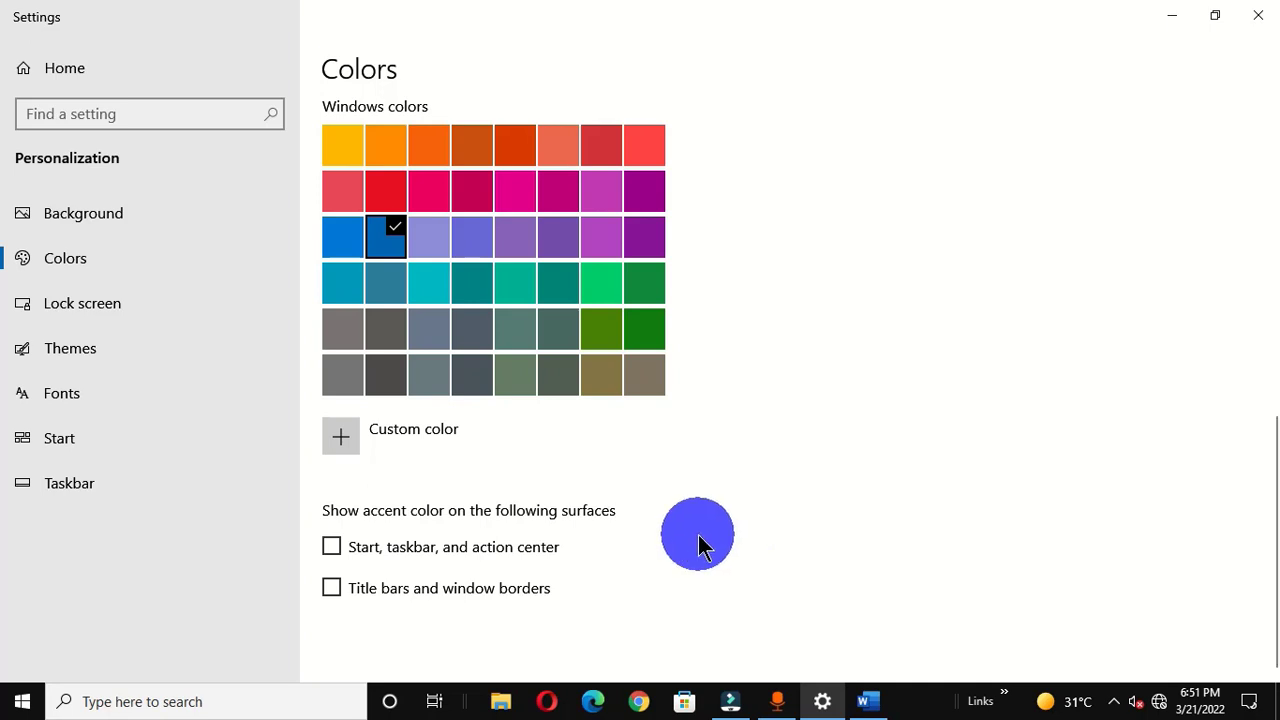
- Open the Start menu and action center to check their accent color, and close both
{"action": "key", "text": "super"}
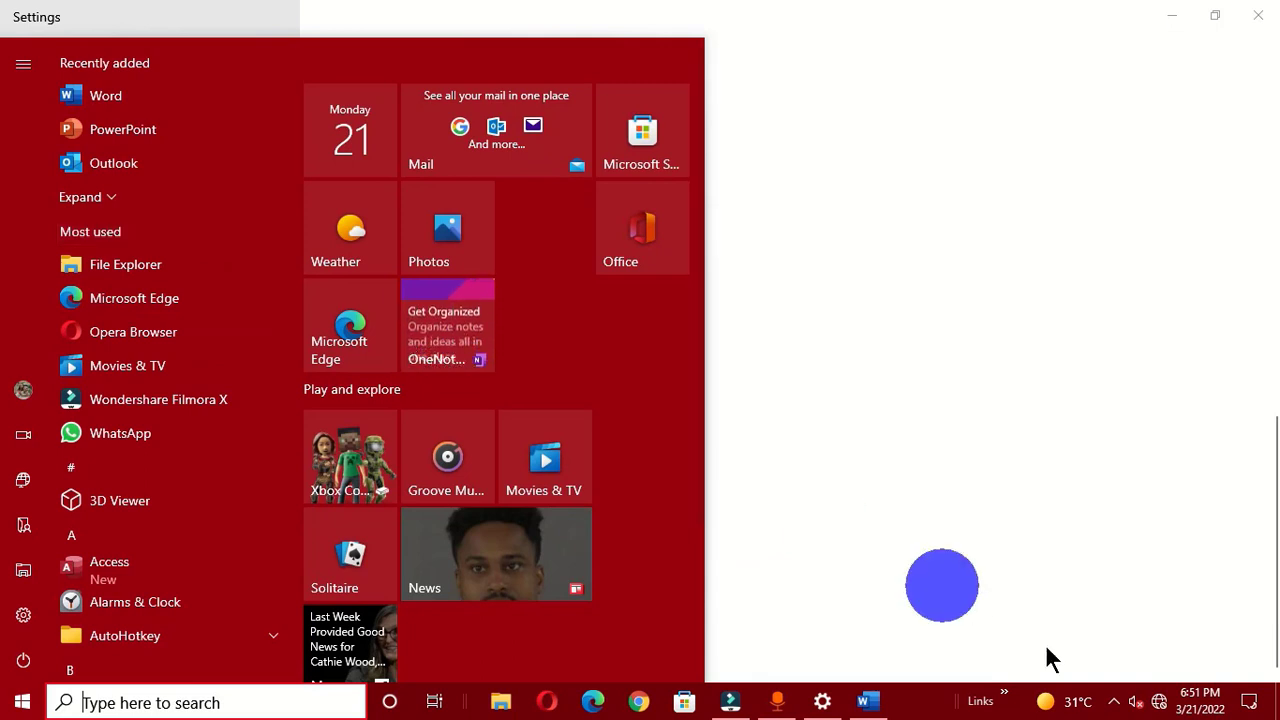
{"action": "left_click", "coordinate": [1252, 702]}
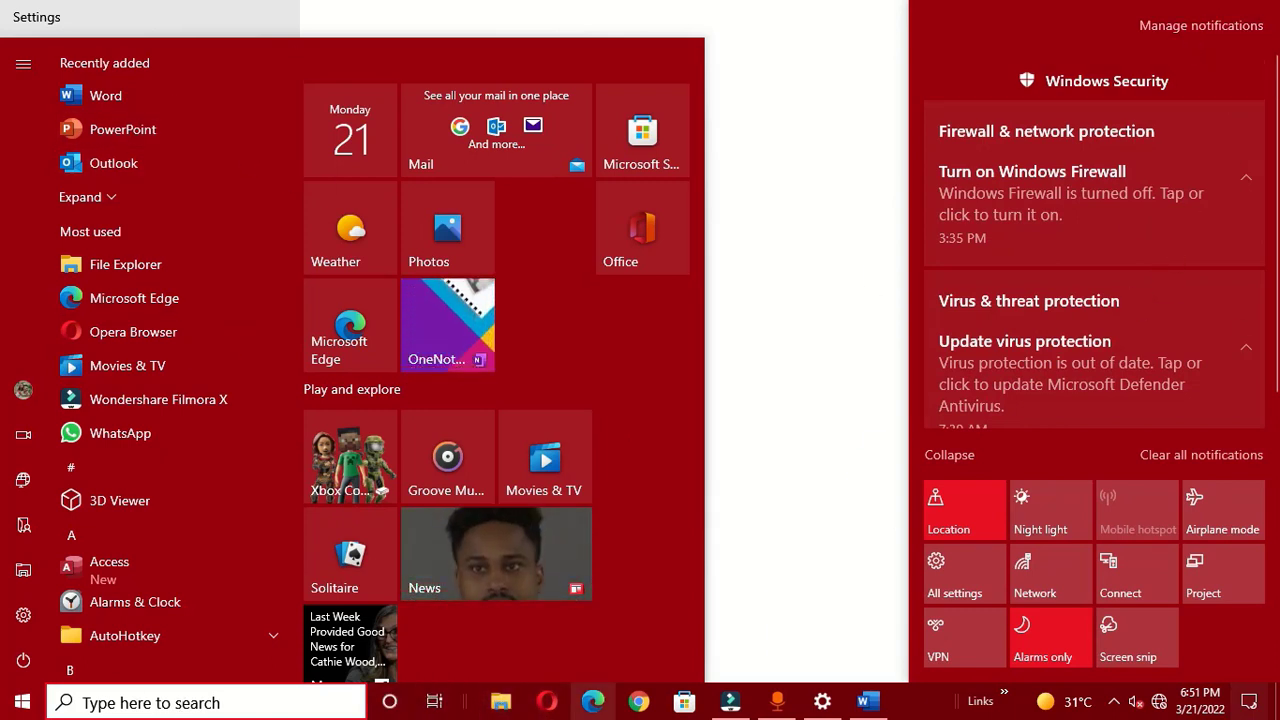
{"action": "left_click", "coordinate": [847, 211]}
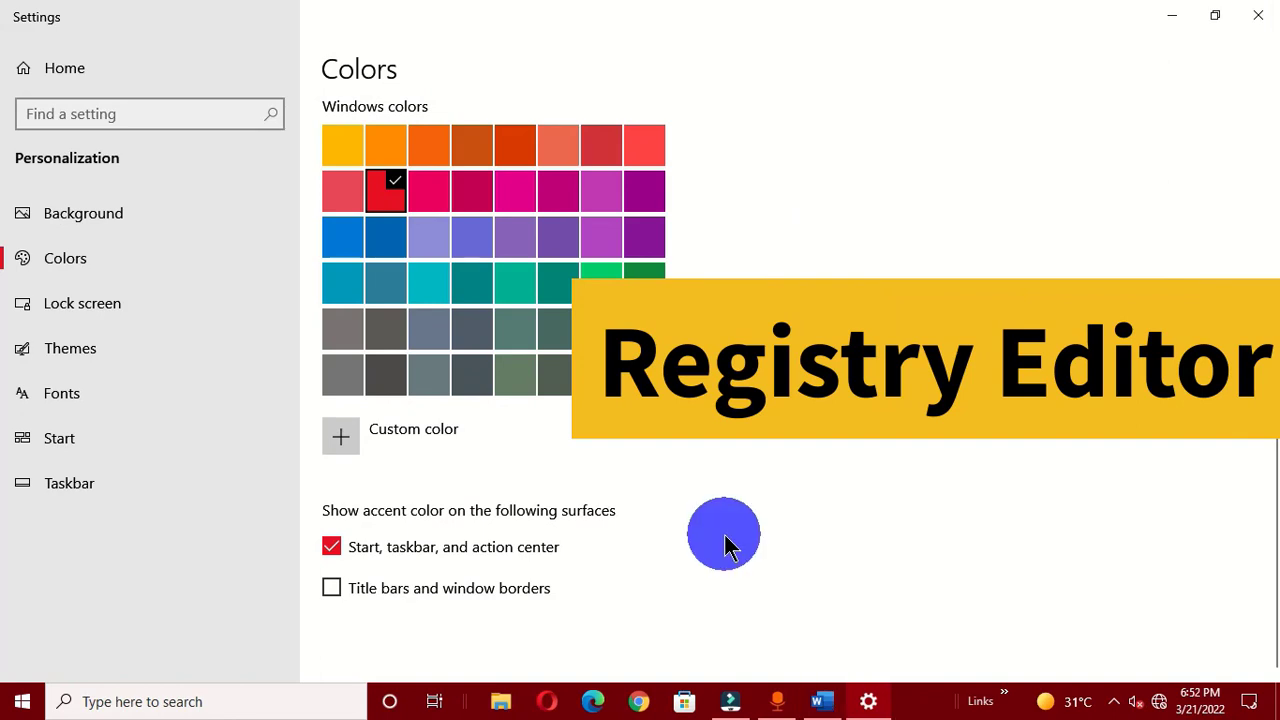
- Close Settings, search for the Registry Editor from the Start menu, and open it
{"action": "left_click", "coordinate": [1262, 20]}
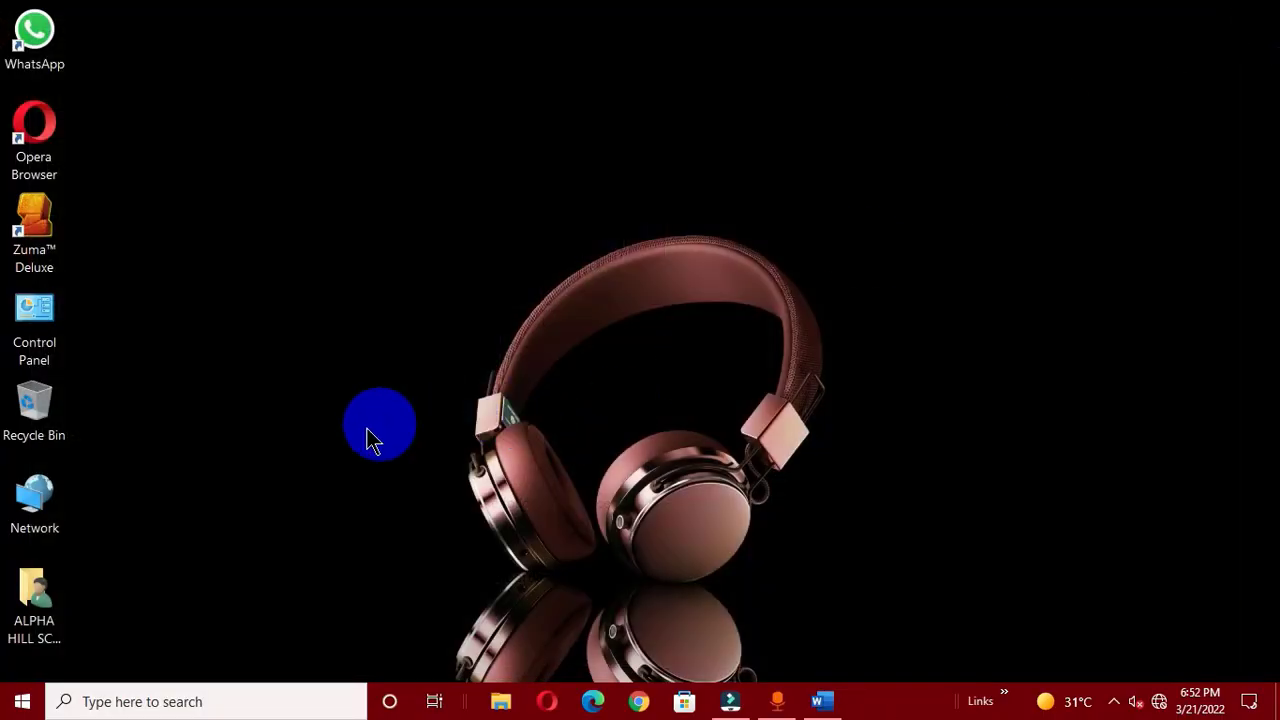
{"action": "left_click", "coordinate": [24, 704]}
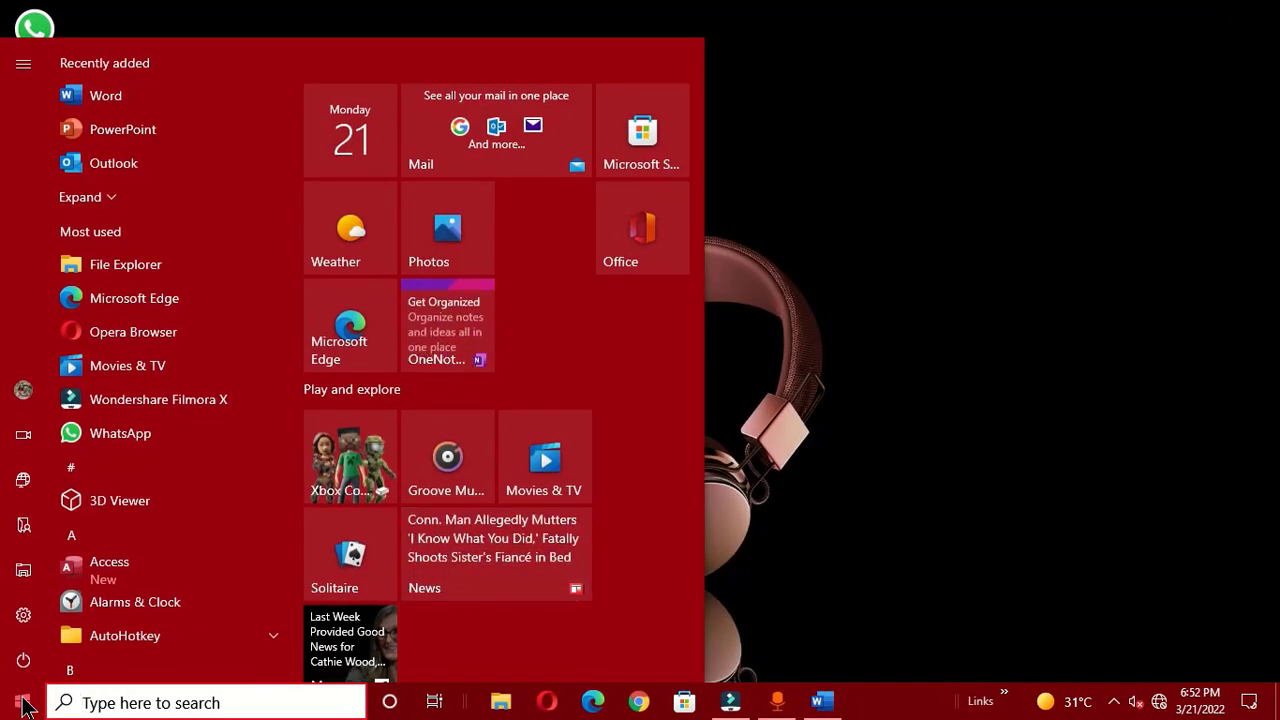
{"action": "type", "text": "registr"}
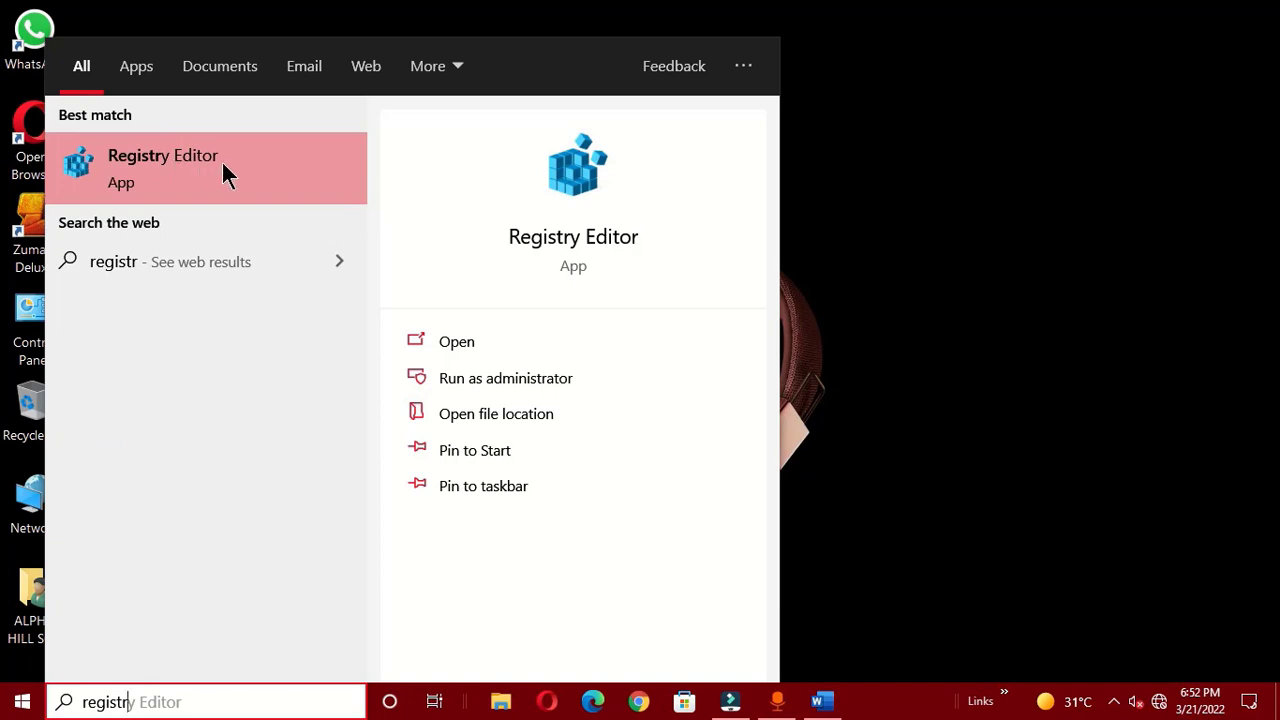
{"action": "left_click", "coordinate": [179, 160]}
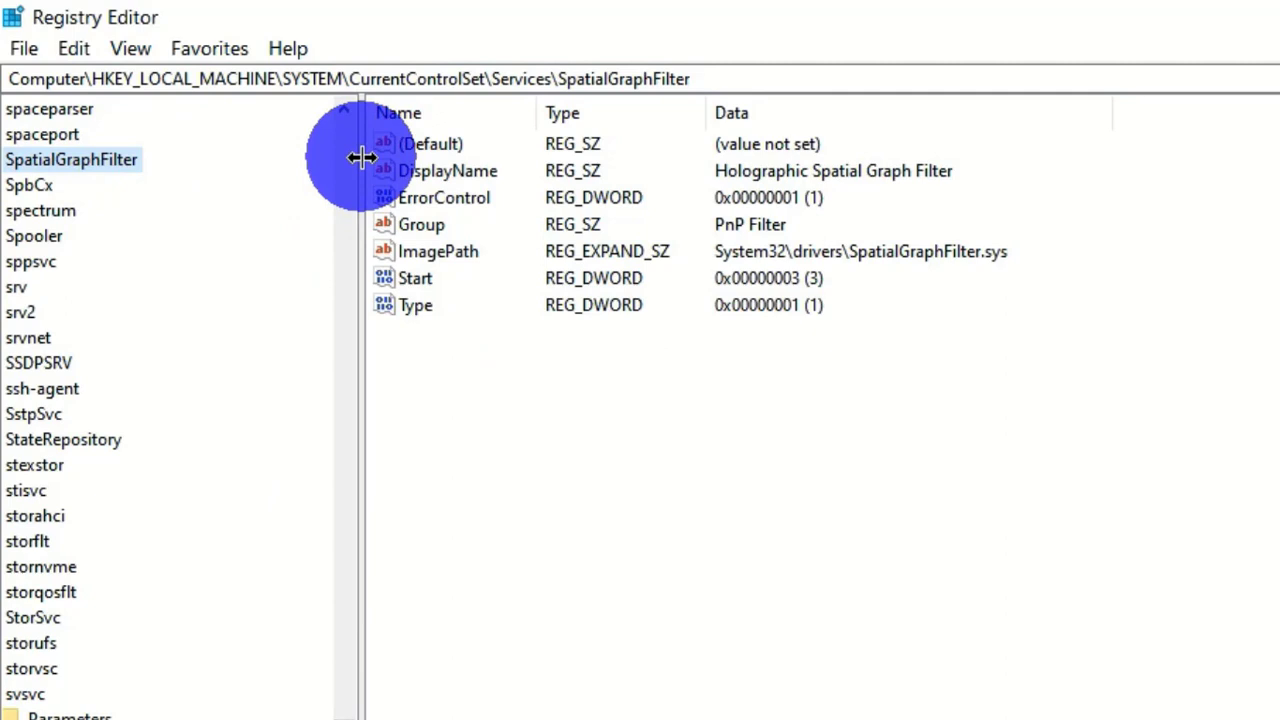
- Widen the Registry Editor's key tree and collapse HKEY_LOCAL_MACHINE so only the root keys are listed
{"action": "left_click_drag", "start_coordinate": [360, 157], "coordinate": [478, 198]}
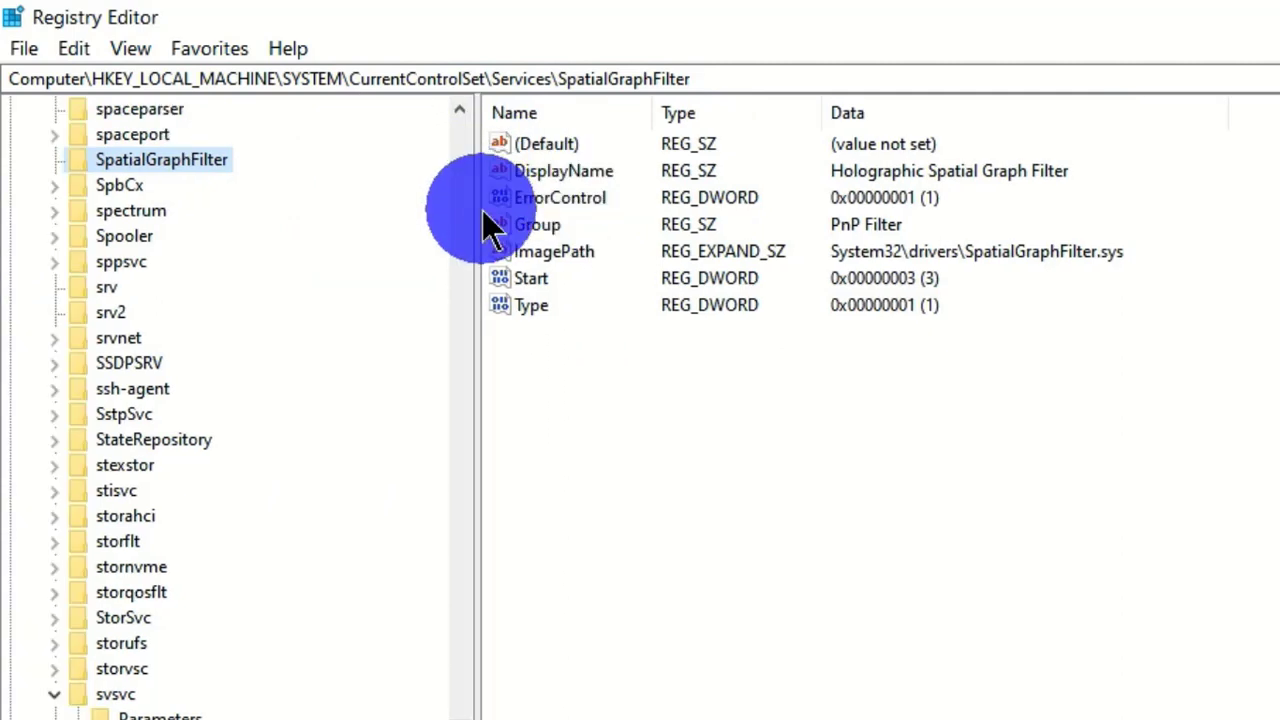
{"action": "left_click_drag", "start_coordinate": [474, 195], "coordinate": [537, 200]}
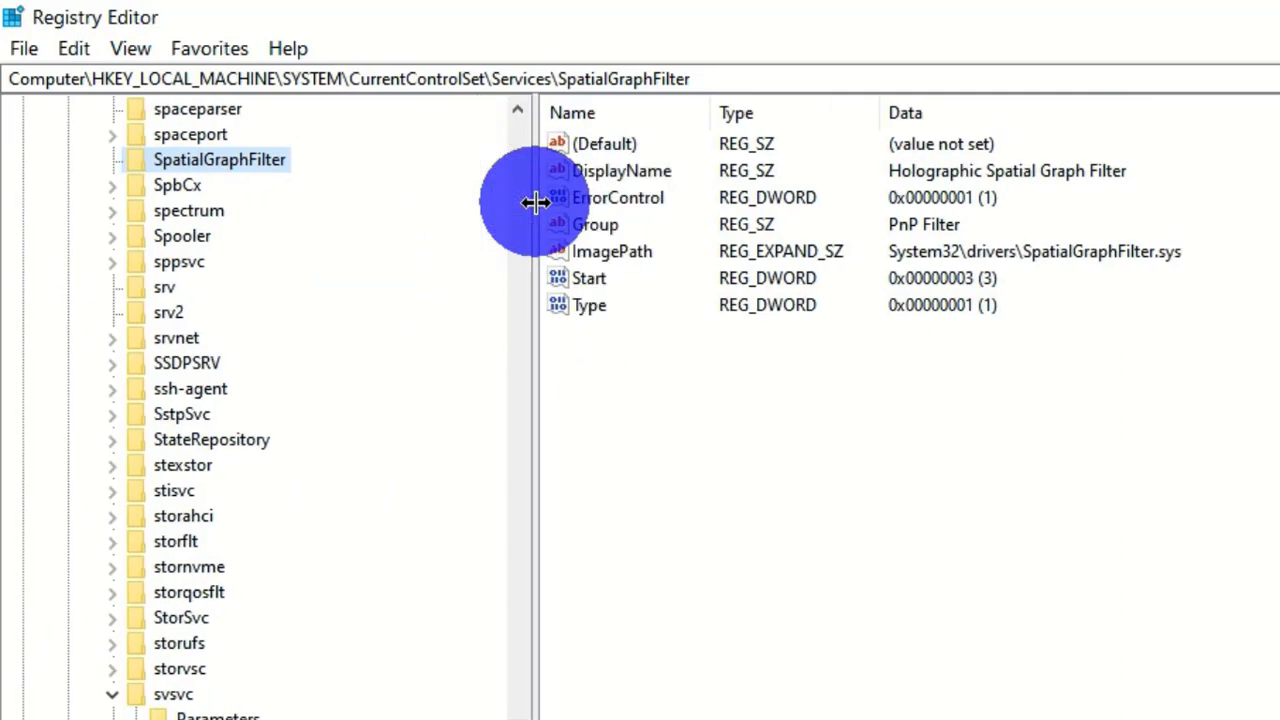
{"action": "left_click_drag", "start_coordinate": [515, 705], "coordinate": [522, 147]}
{"action": "left_click", "coordinate": [421, 705]}
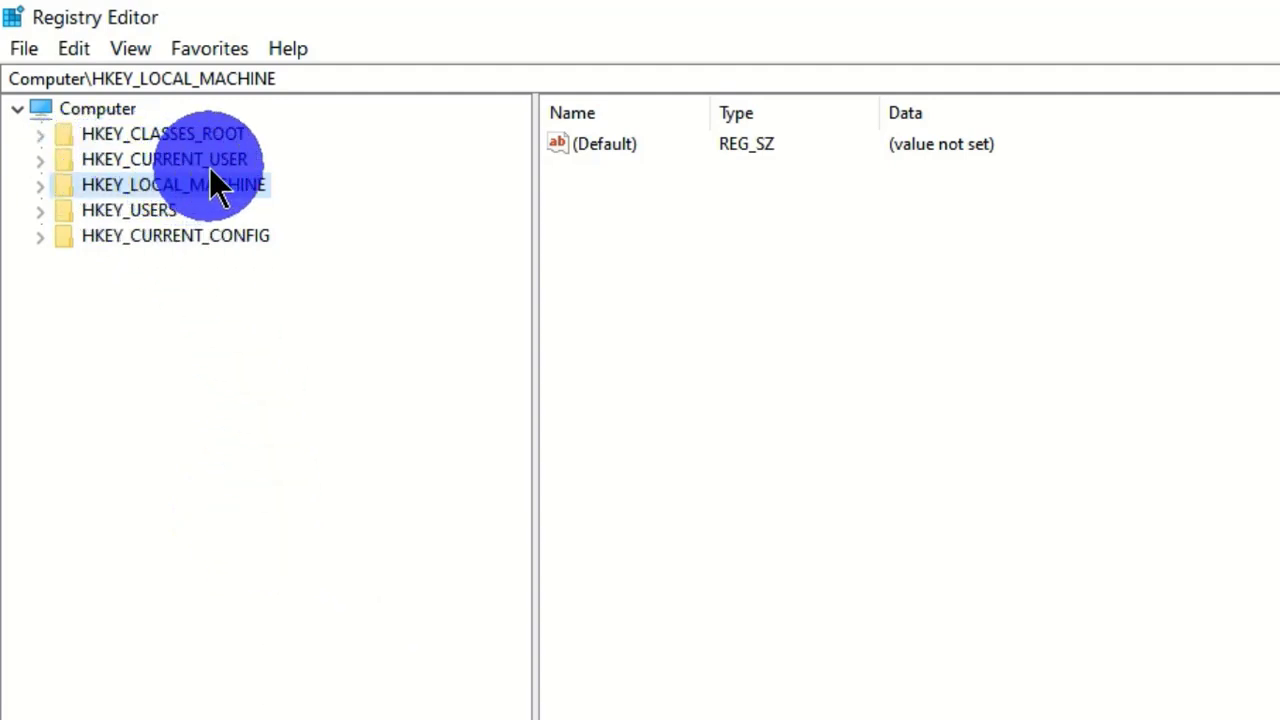
- Expand HKEY_CURRENT_USER\SOFTWARE\Microsoft in the registry tree
{"action": "left_click", "coordinate": [39, 160]}
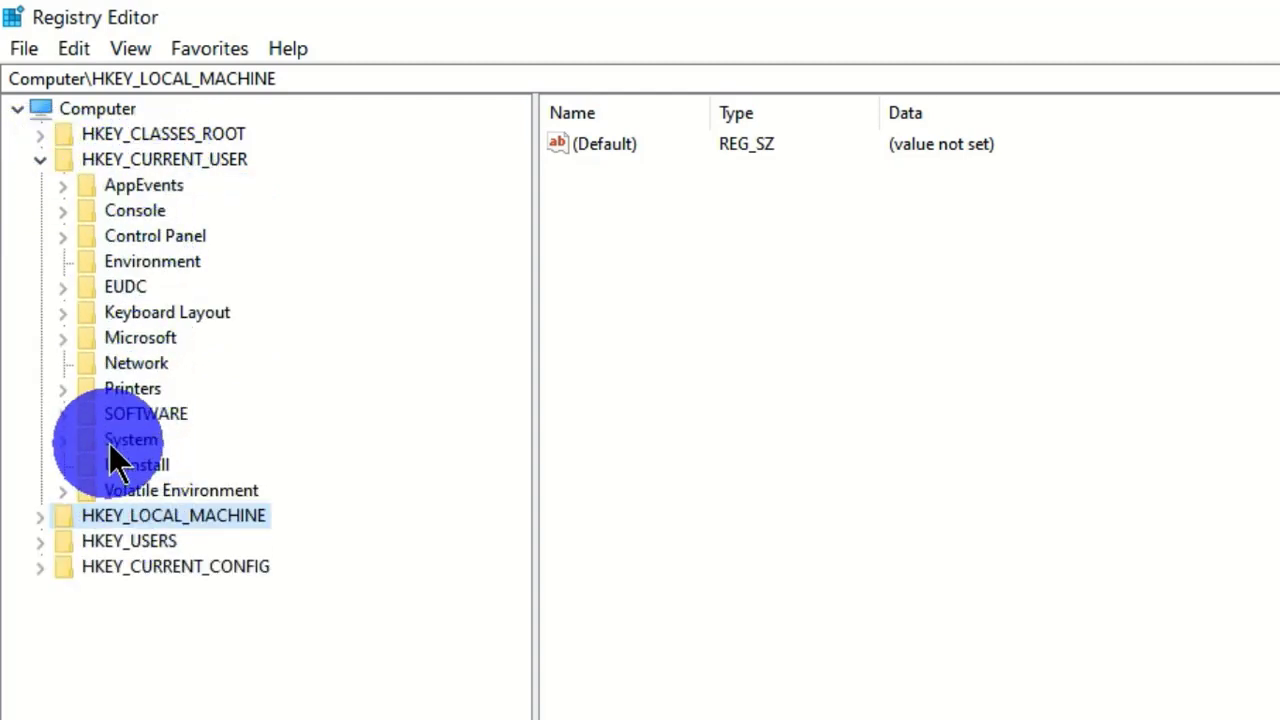
{"action": "left_click", "coordinate": [63, 415]}
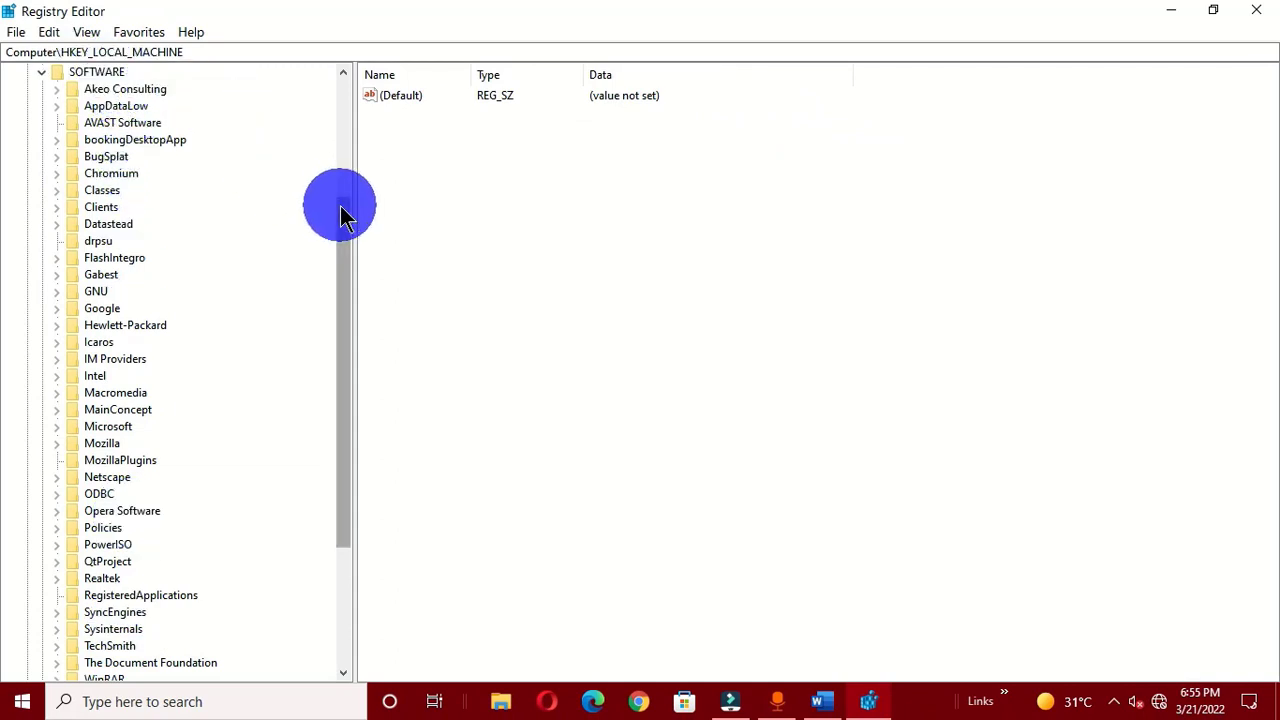
{"action": "left_click_drag", "start_coordinate": [342, 220], "coordinate": [343, 294]}
{"action": "left_click_drag", "start_coordinate": [429, 192], "coordinate": [430, 222]}
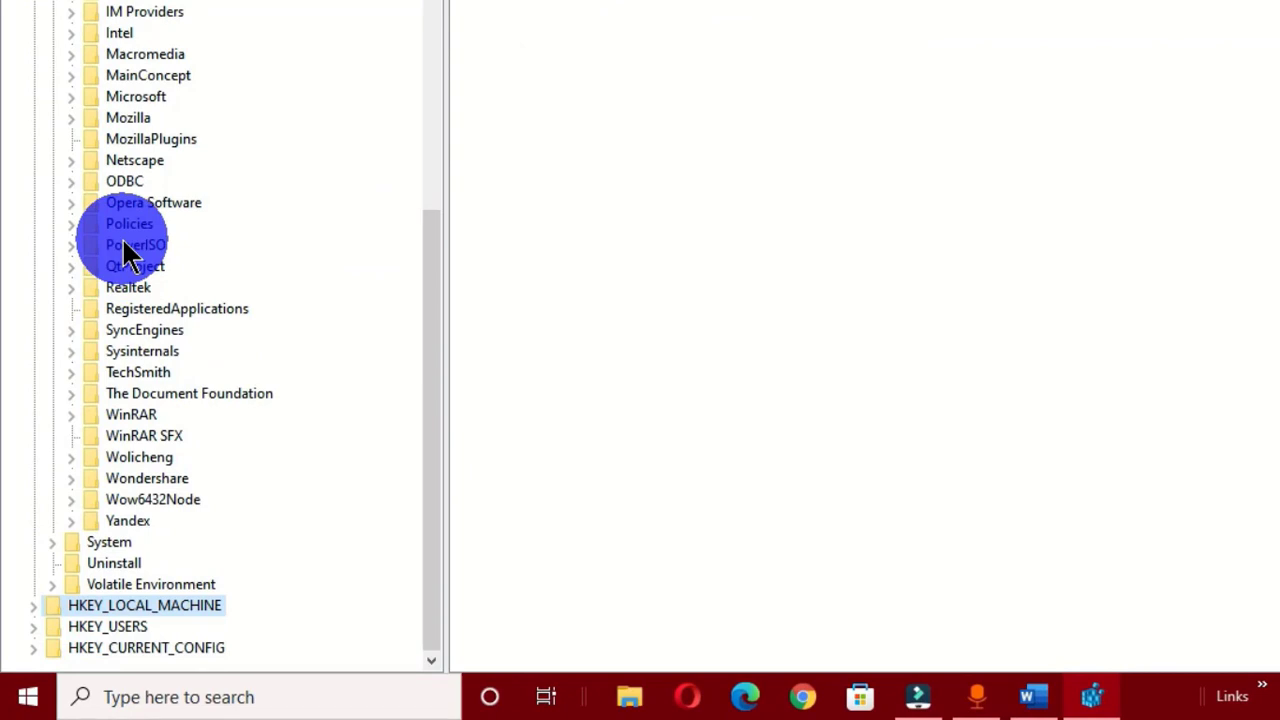
{"action": "left_click", "coordinate": [71, 97]}
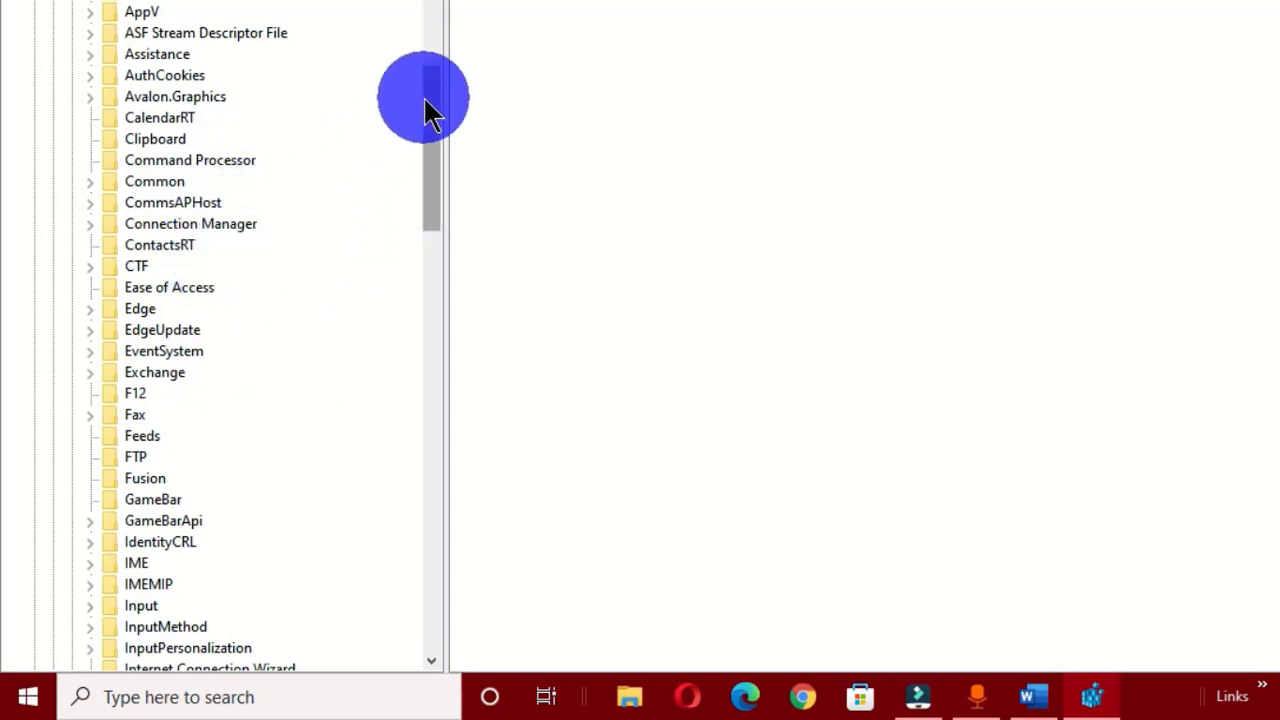
- Under the Microsoft key, expand Windows\CurrentVersion\Themes and select the Personalize key
{"action": "left_click_drag", "start_coordinate": [425, 110], "coordinate": [431, 408]}
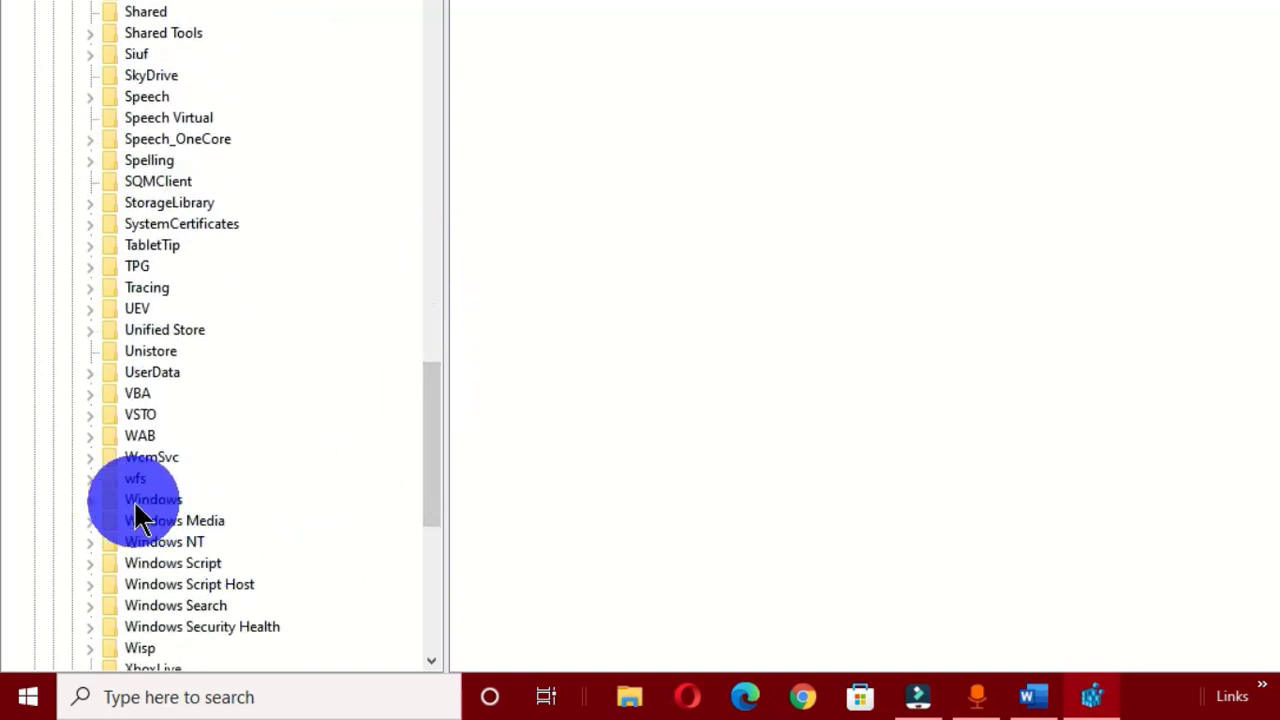
{"action": "left_click", "coordinate": [91, 501]}
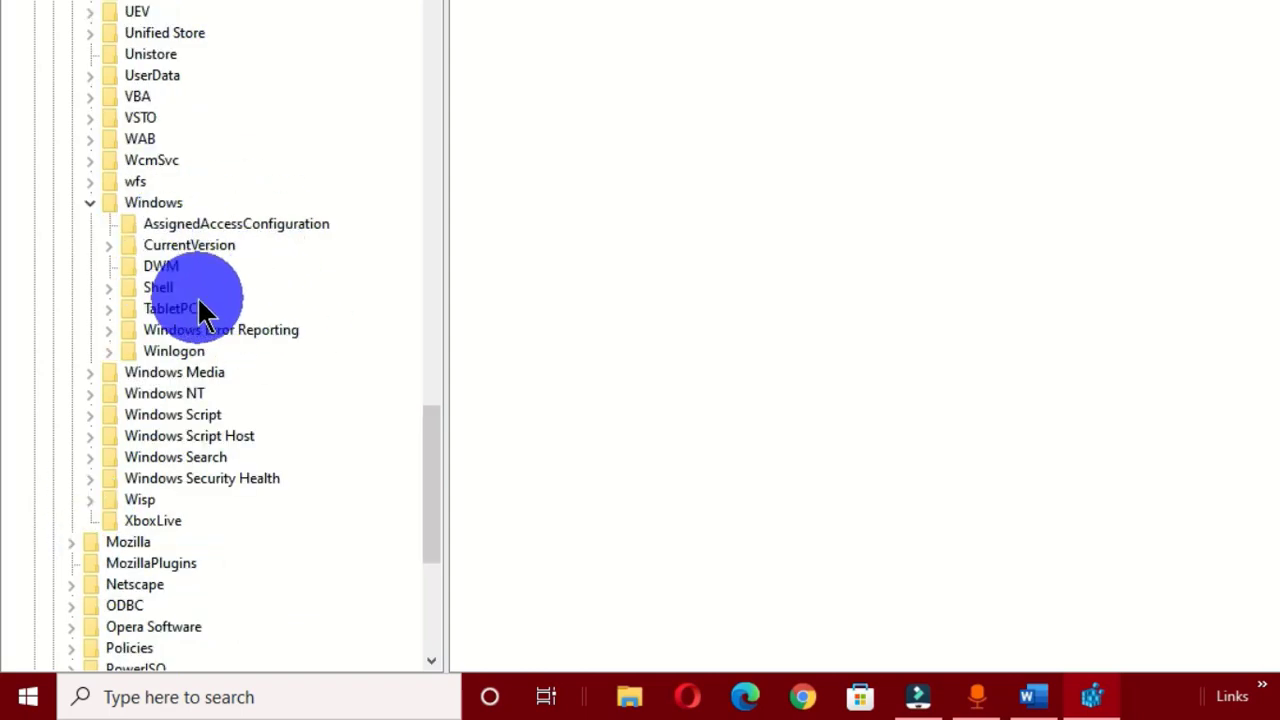
{"action": "left_click", "coordinate": [109, 246]}
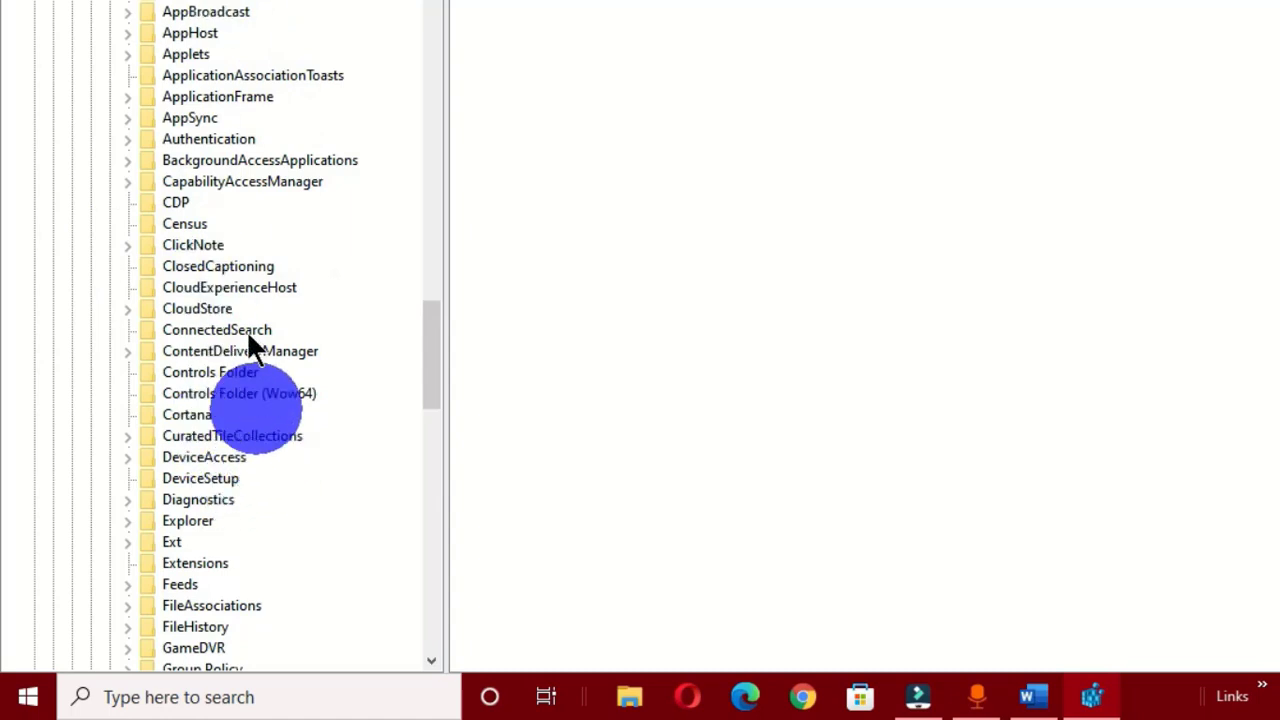
{"action": "left_click_drag", "start_coordinate": [431, 318], "coordinate": [410, 469]}
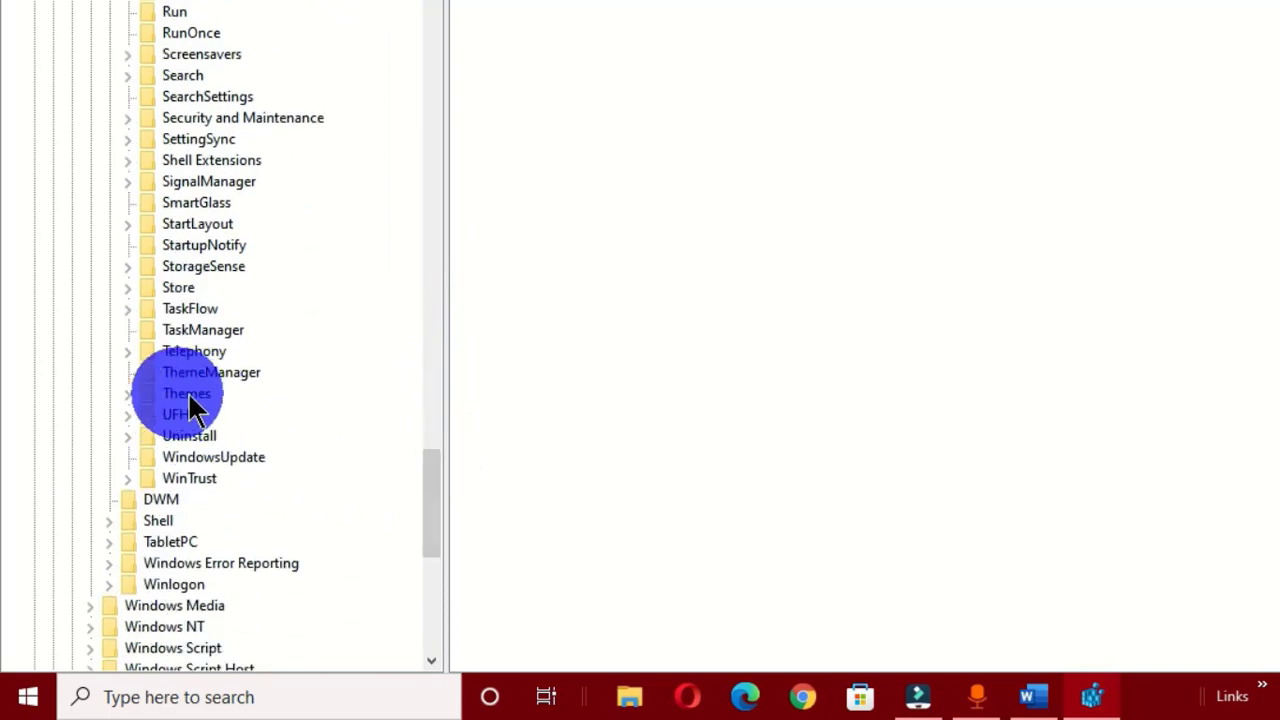
{"action": "left_click", "coordinate": [130, 394]}
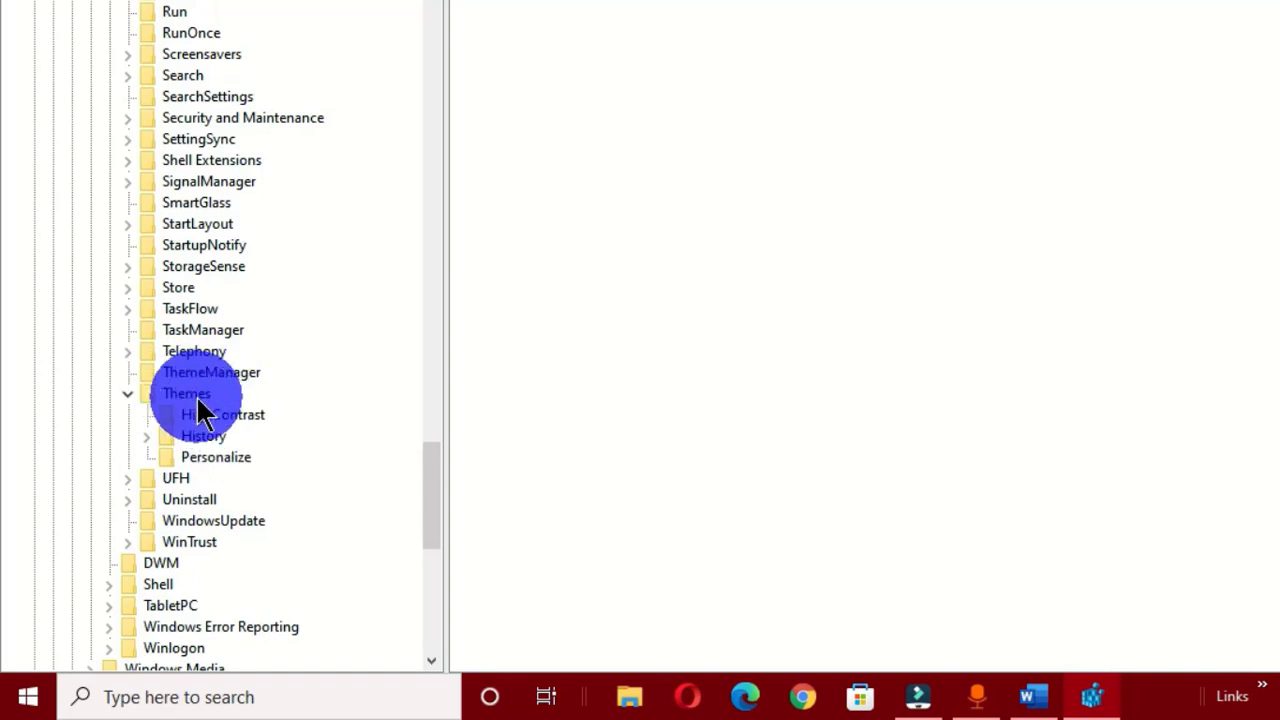
{"action": "left_click", "coordinate": [225, 462]}
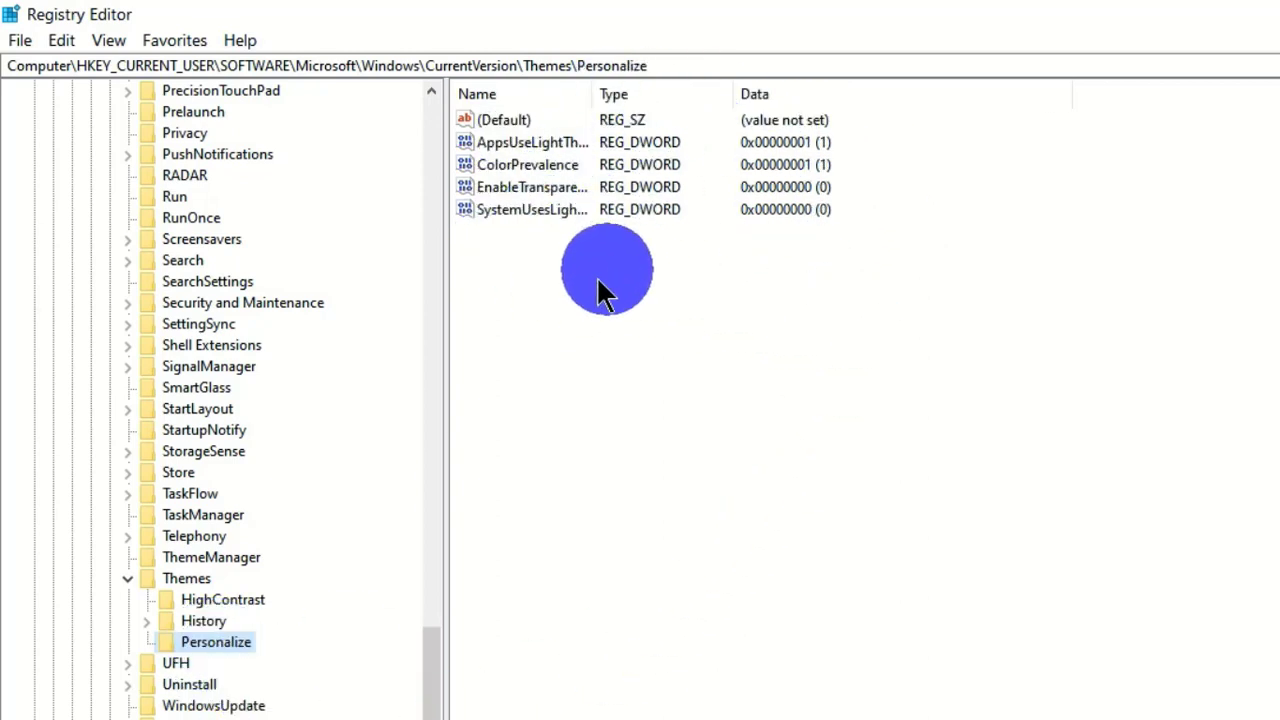
- Set the ColorPrevalence DWORD value data to 3 in the Personalize key
{"action": "double_click", "coordinate": [530, 166]}
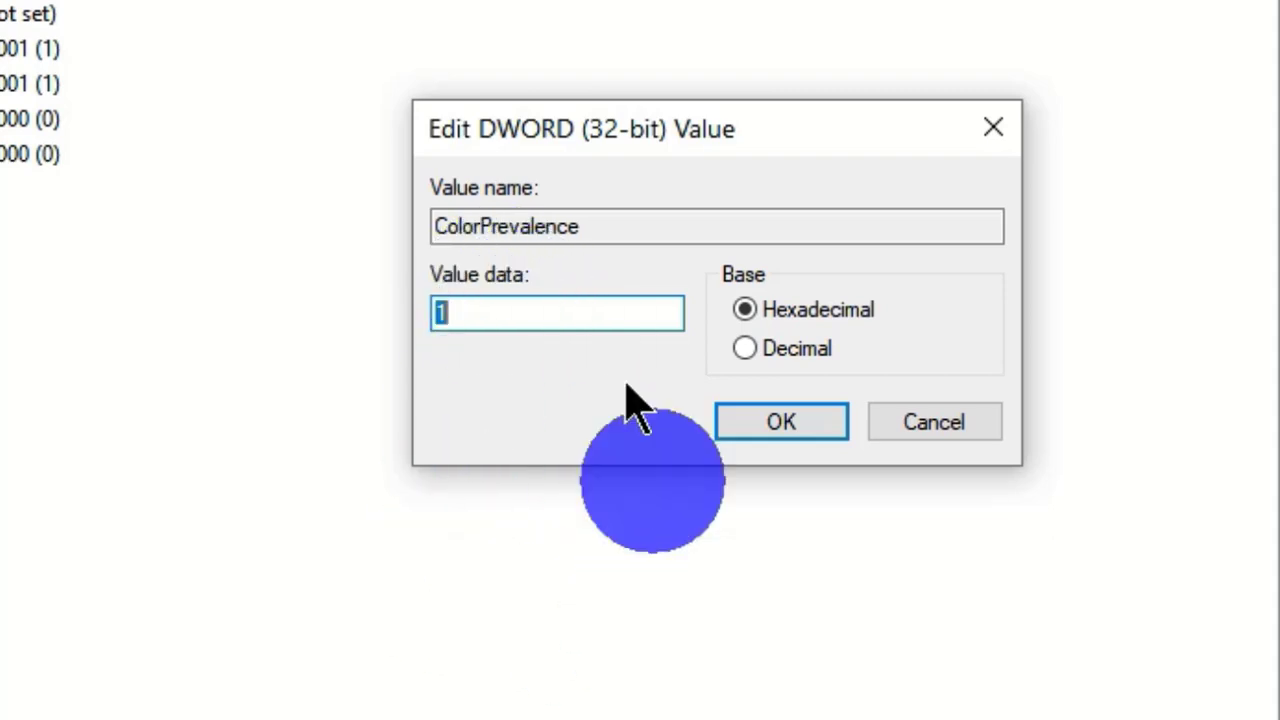
{"action": "type", "text": "3"}
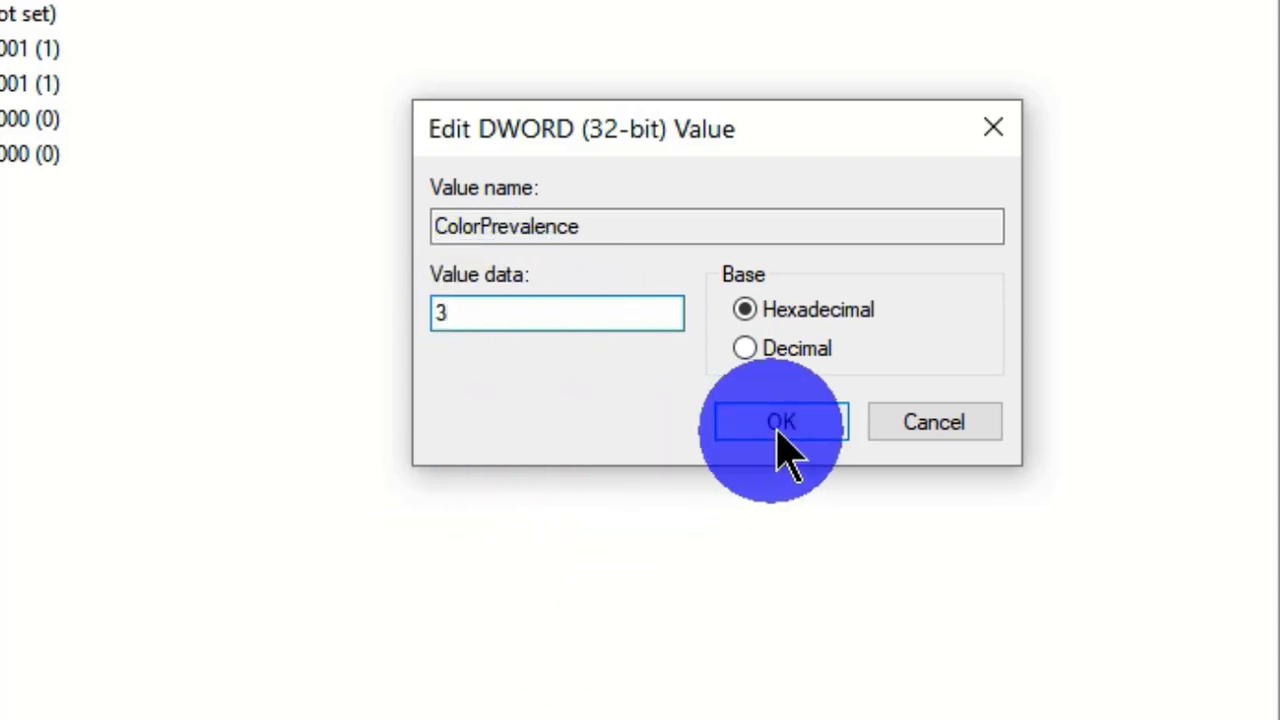
{"action": "left_click", "coordinate": [781, 421]}
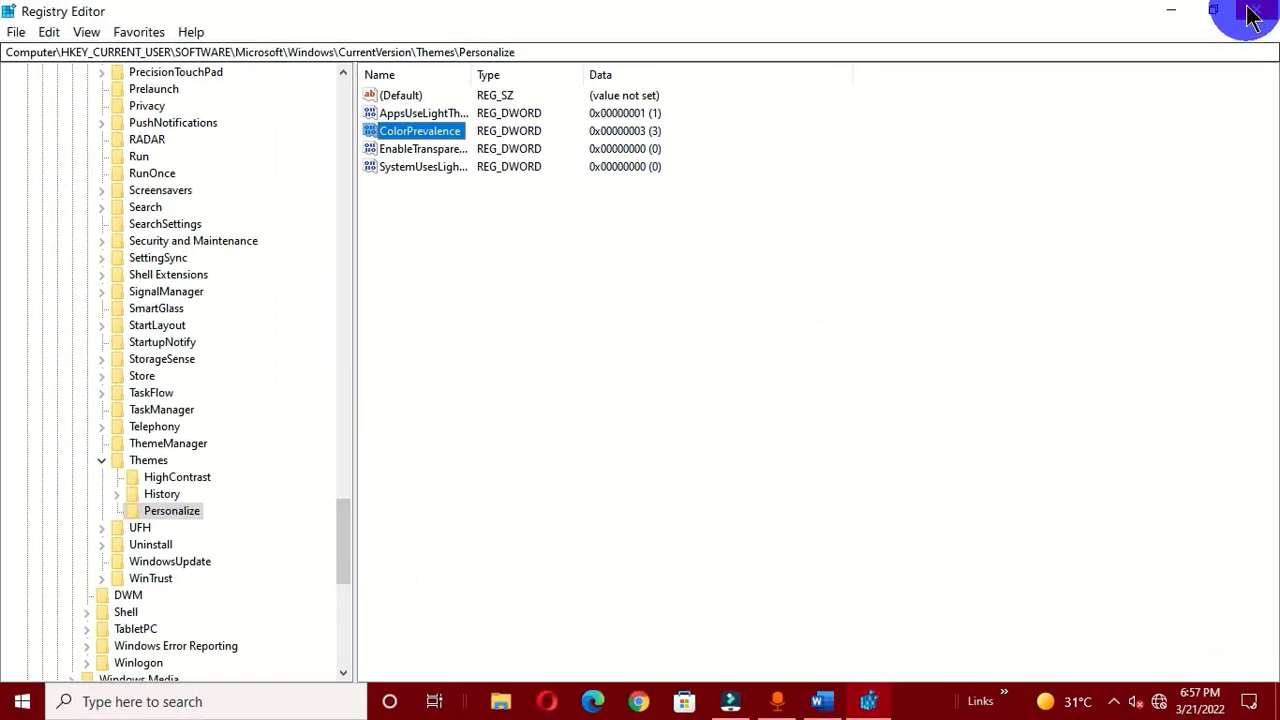
- Minimize the Registry Editor and refresh the desktop
{"action": "left_click", "coordinate": [1175, 12]}
{"action": "right_click", "coordinate": [285, 14]}
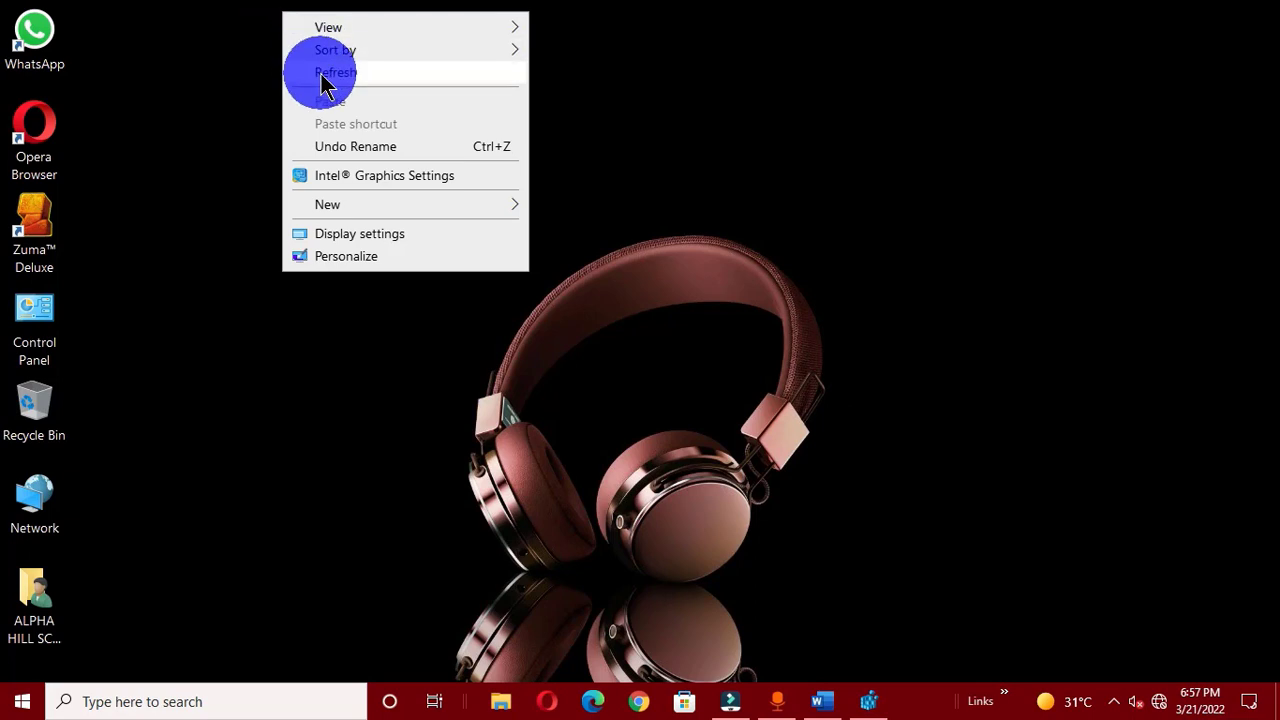
{"action": "left_click", "coordinate": [322, 76]}
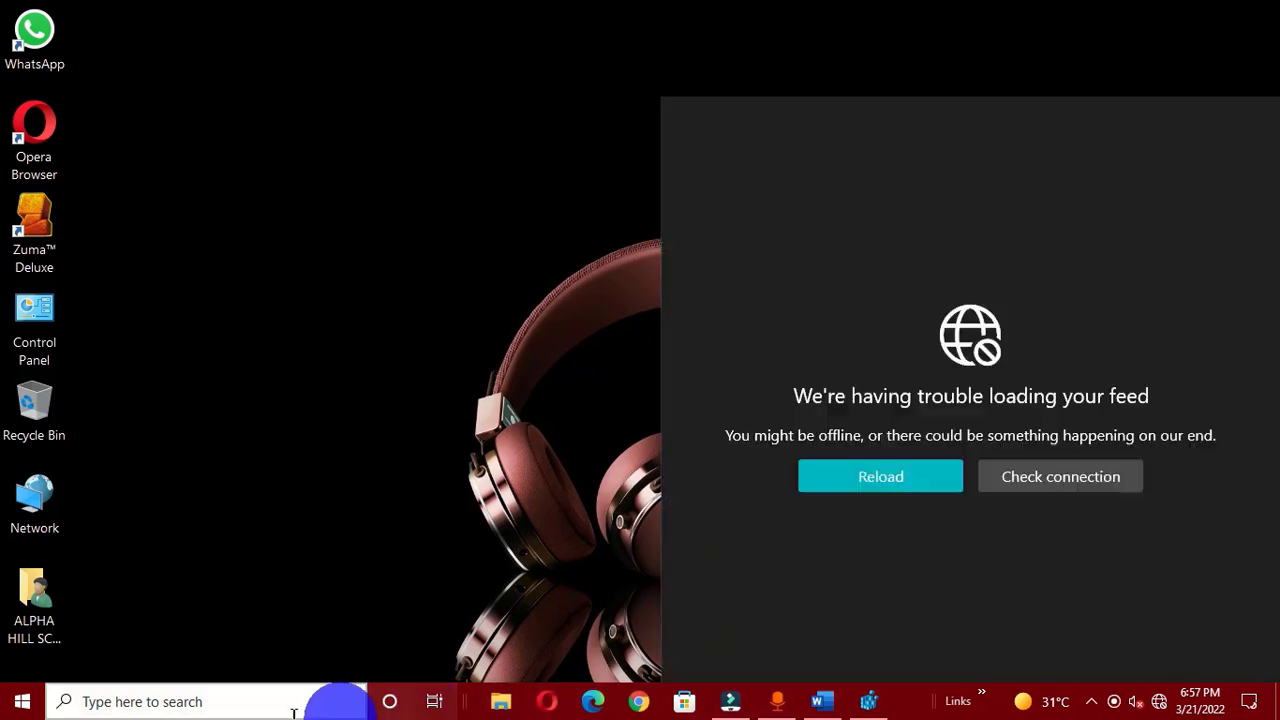
- Open the Start menu and action center to compare their color with the taskbar's after the registry change, and close them
{"action": "left_click", "coordinate": [22, 702]}
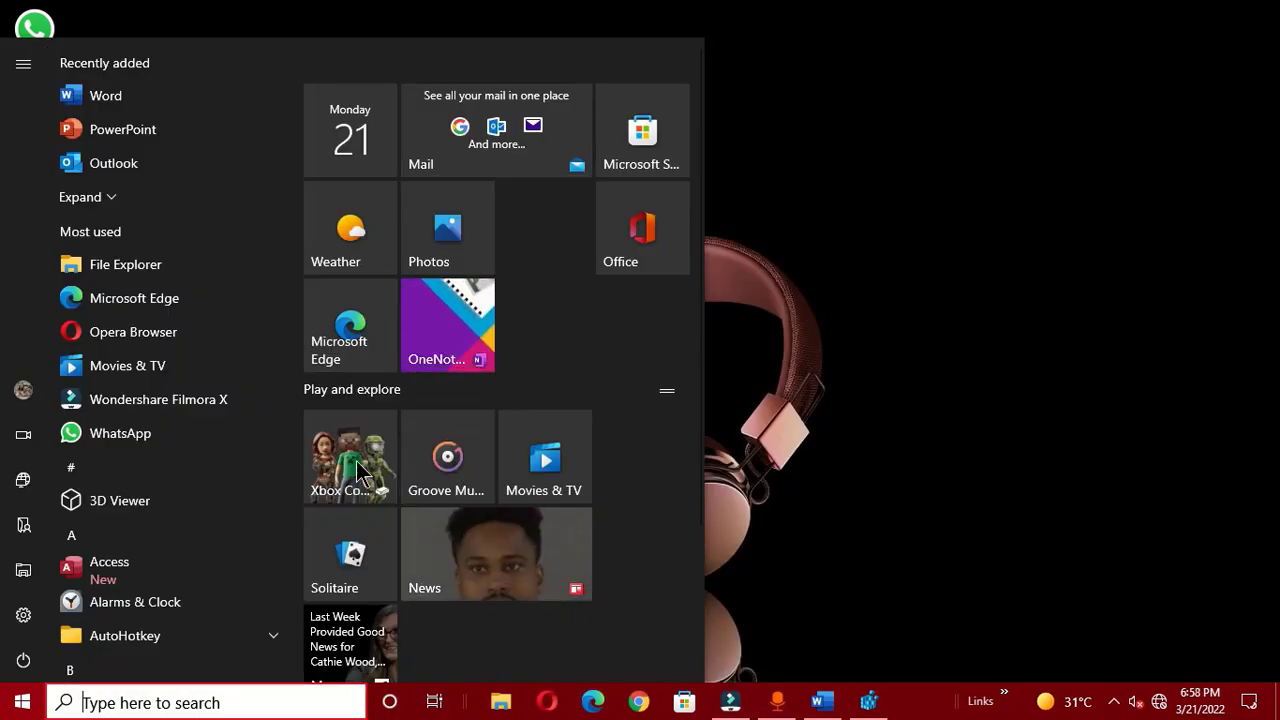
{"action": "key", "text": "super+a"}
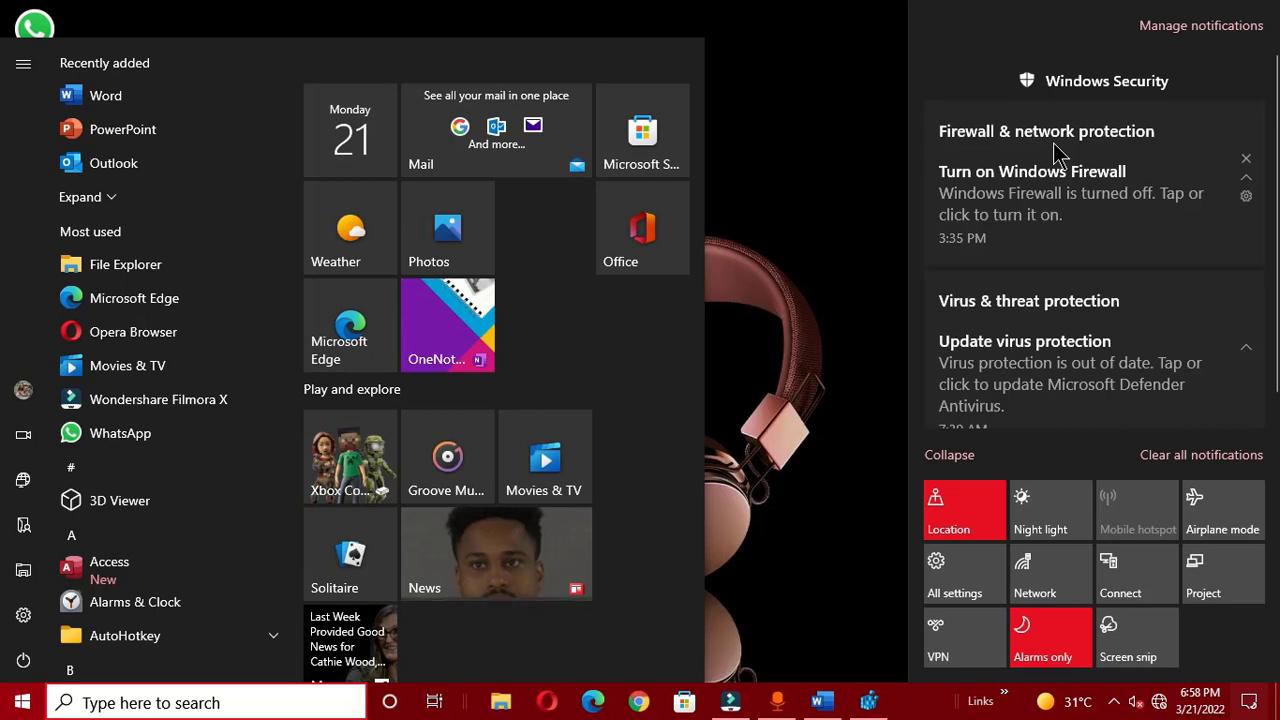
{"action": "left_click", "coordinate": [873, 216]}
{"action": "left_click", "coordinate": [240, 700]}
{"action": "left_click", "coordinate": [18, 700]}
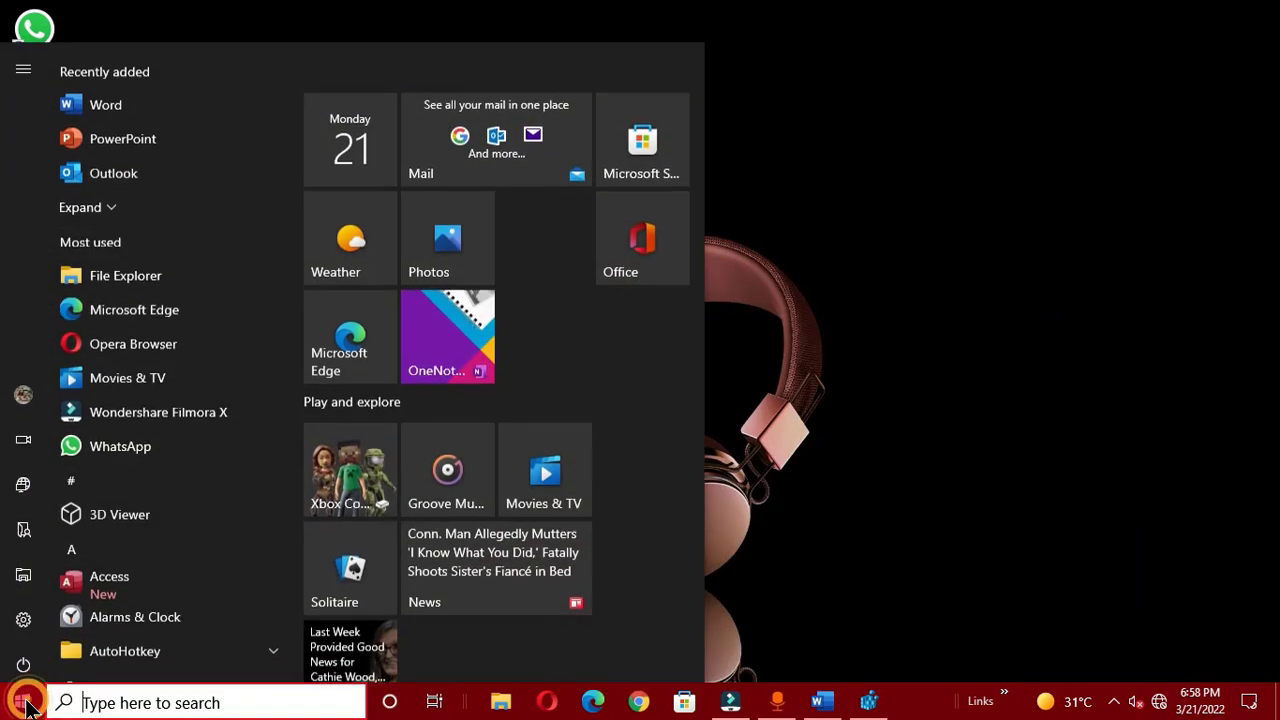
{"action": "left_click", "coordinate": [1248, 703]}
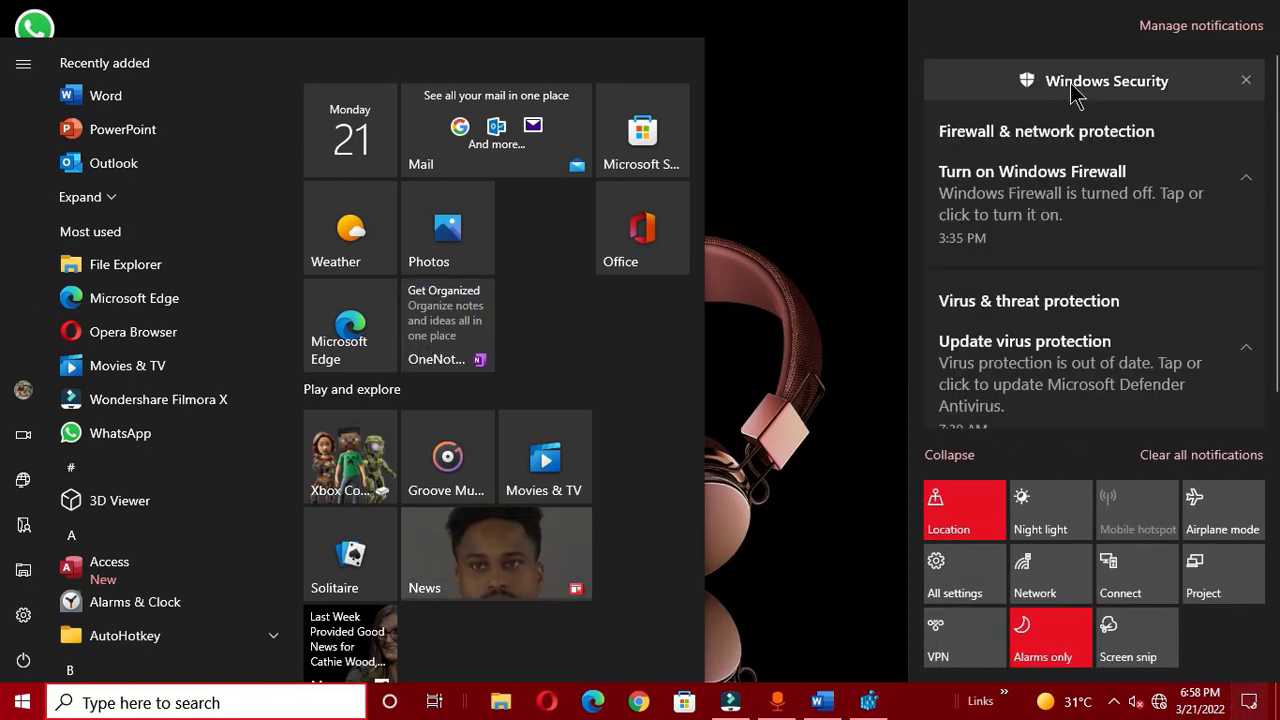
{"action": "left_click", "coordinate": [513, 190]}
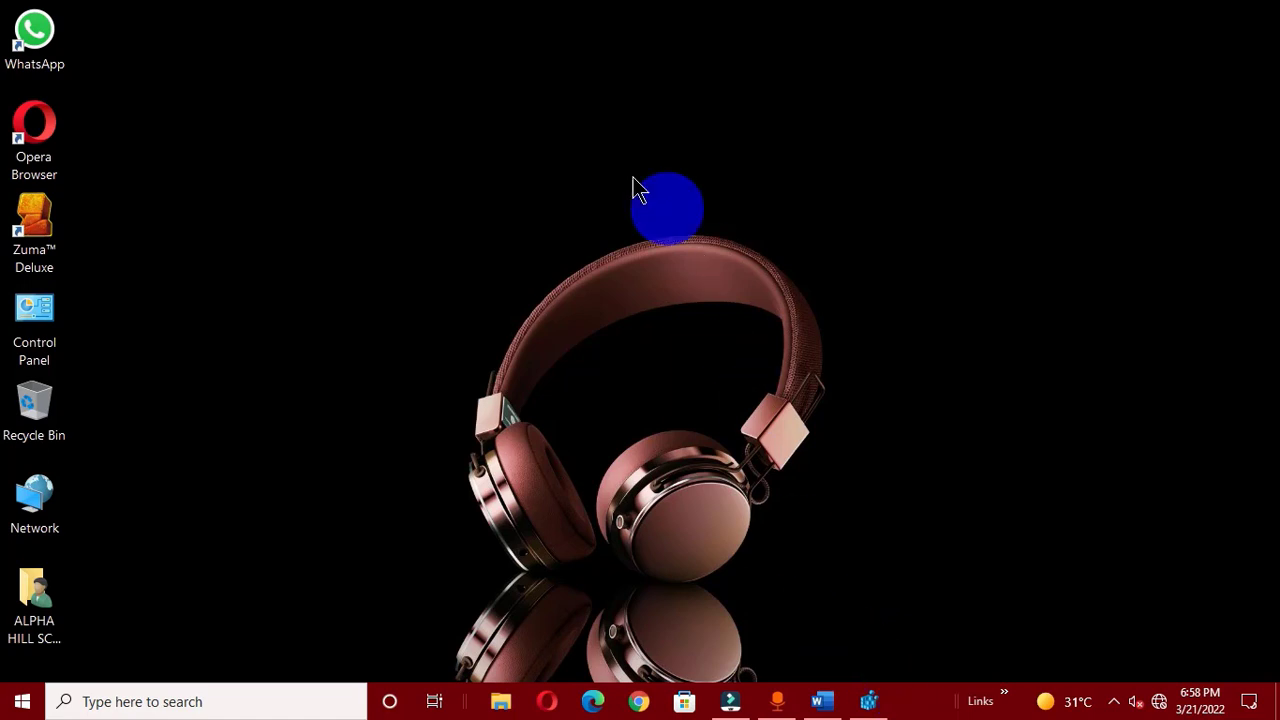
{"action": "left_click", "coordinate": [23, 699]}
{"action": "left_click", "coordinate": [860, 155]}
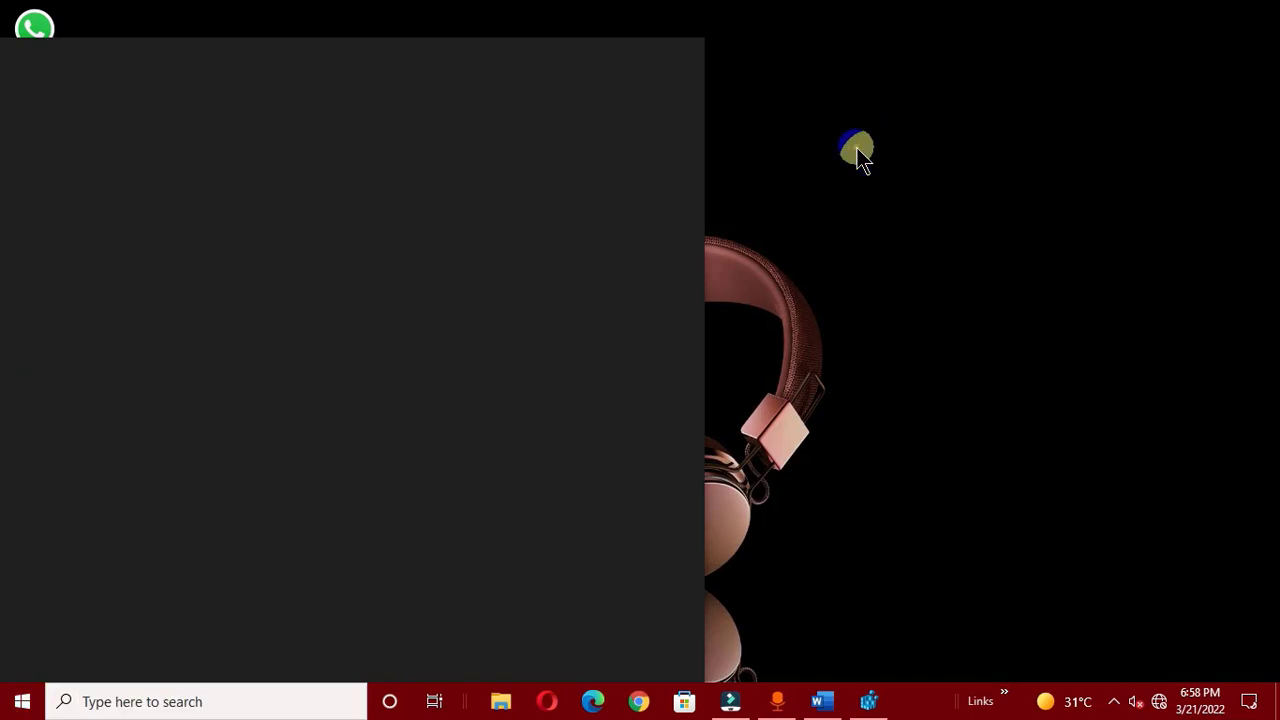
- Open the taskbar settings and go to the Windows colors on the Colors page
{"action": "right_click", "coordinate": [928, 710]}
{"action": "left_click", "coordinate": [1008, 680]}
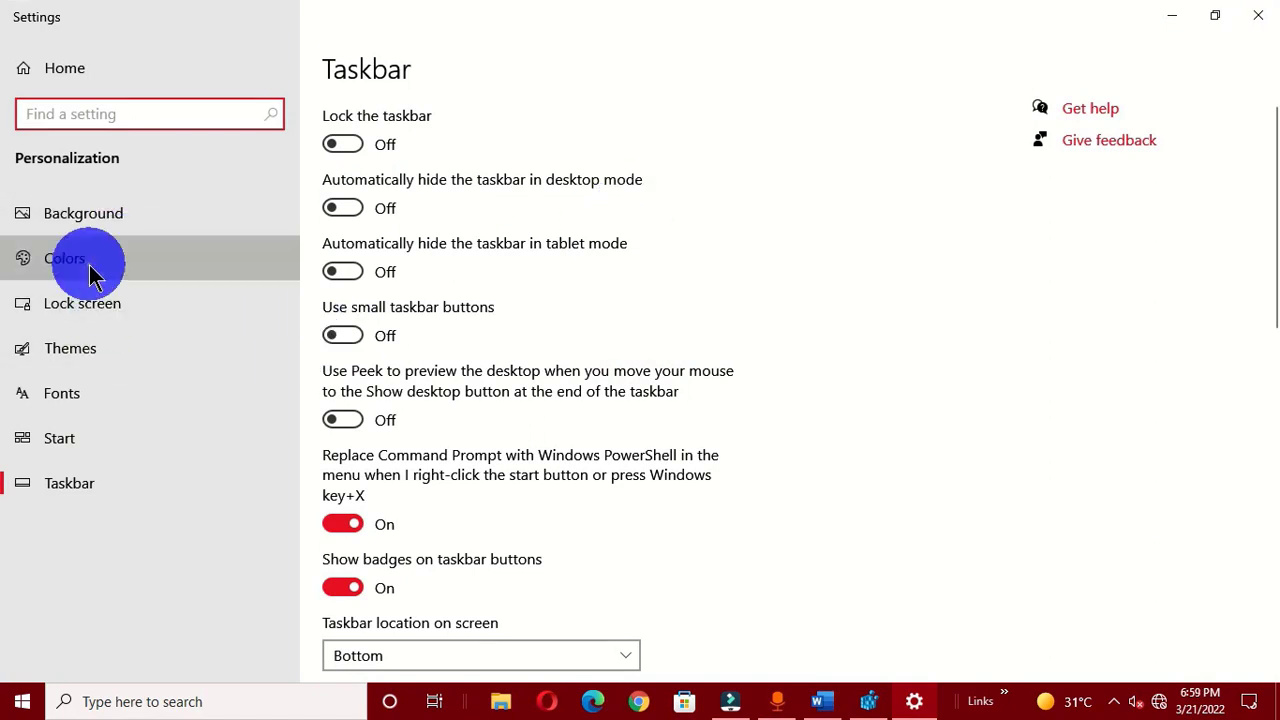
{"action": "left_click", "coordinate": [90, 275]}
{"action": "scroll", "coordinate": [449, 240], "scroll_direction": "down", "scroll_amount": 5}
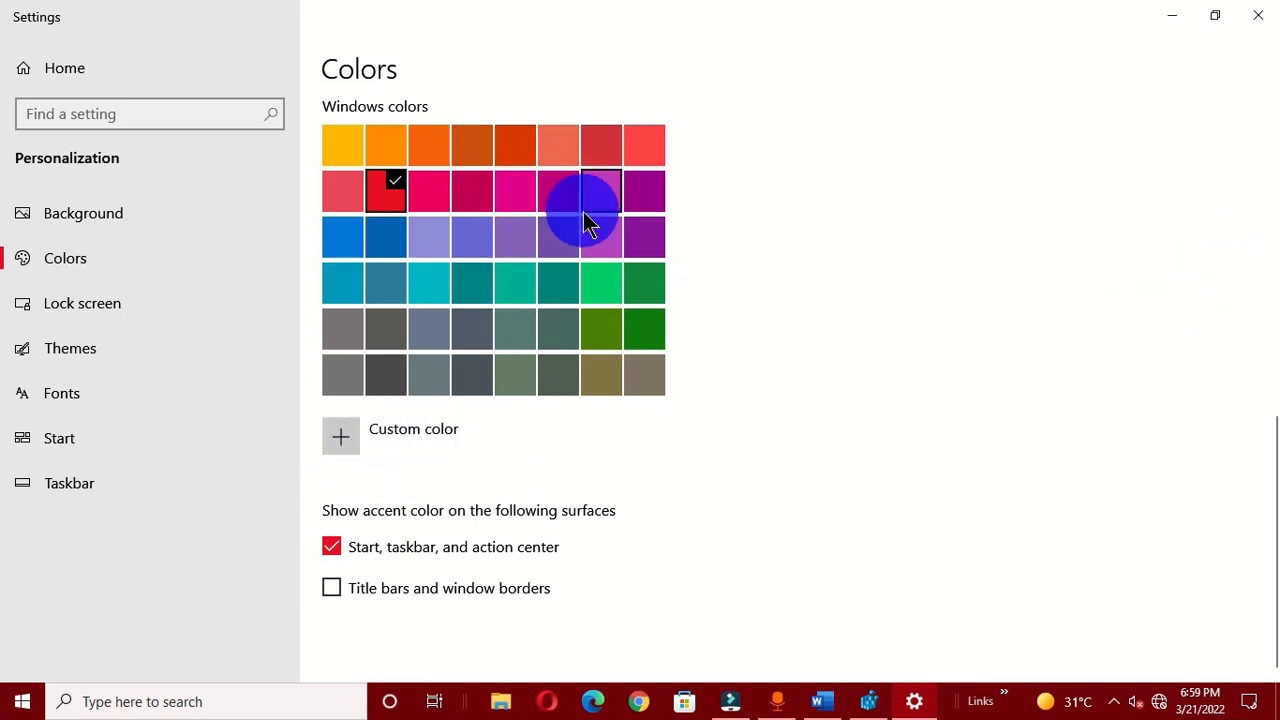
- Set a custom dark blue accent color with reduced brightness, and briefly open the Start menu to check it
{"action": "left_click", "coordinate": [386, 437]}
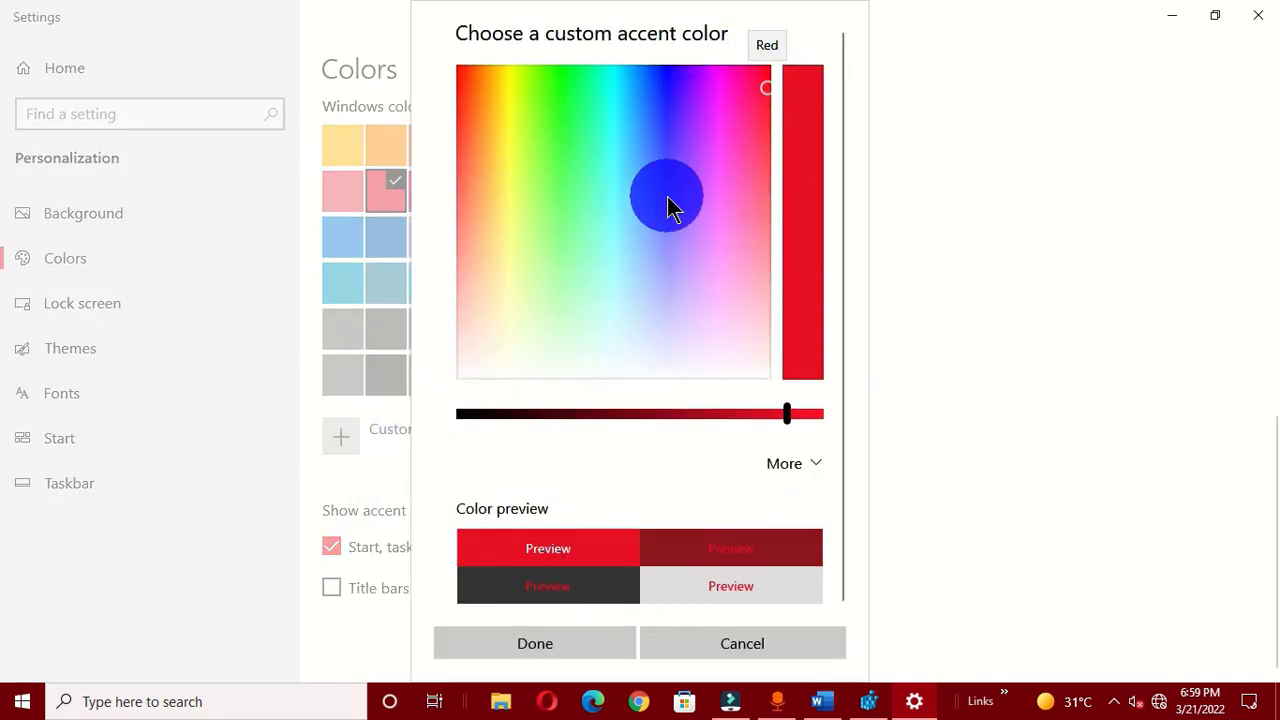
{"action": "left_click", "coordinate": [668, 90]}
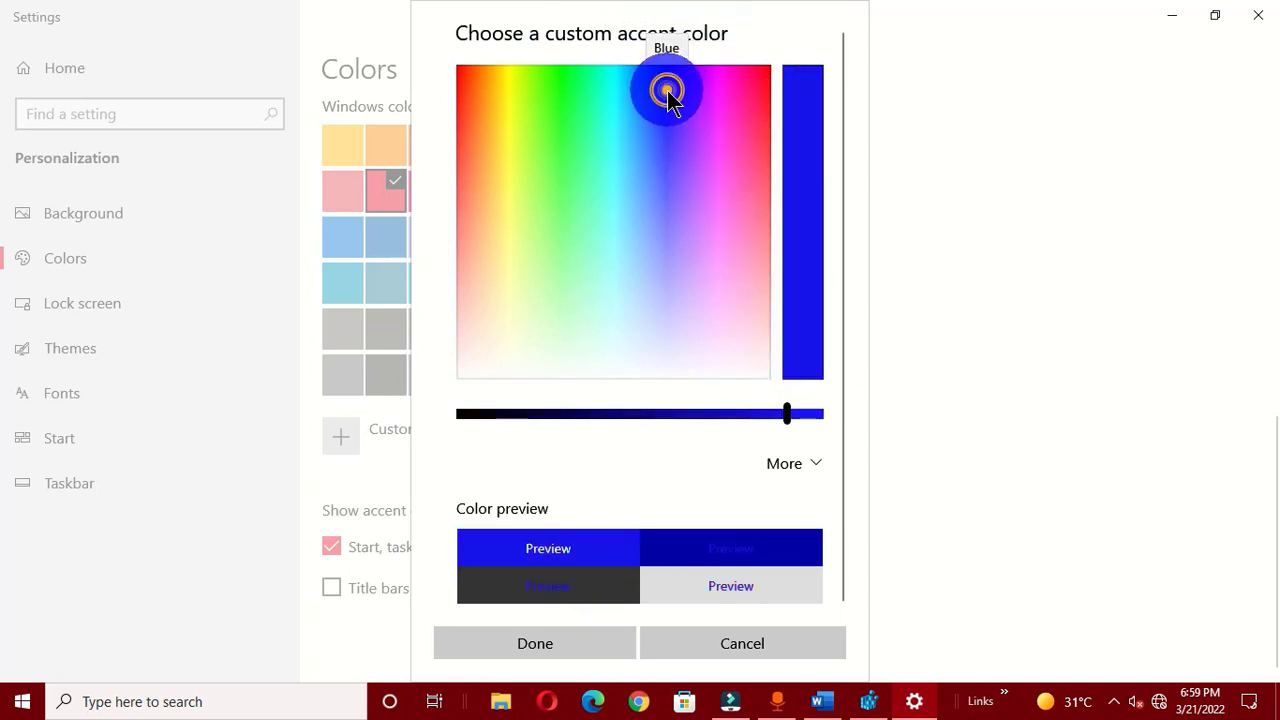
{"action": "left_click", "coordinate": [668, 88]}
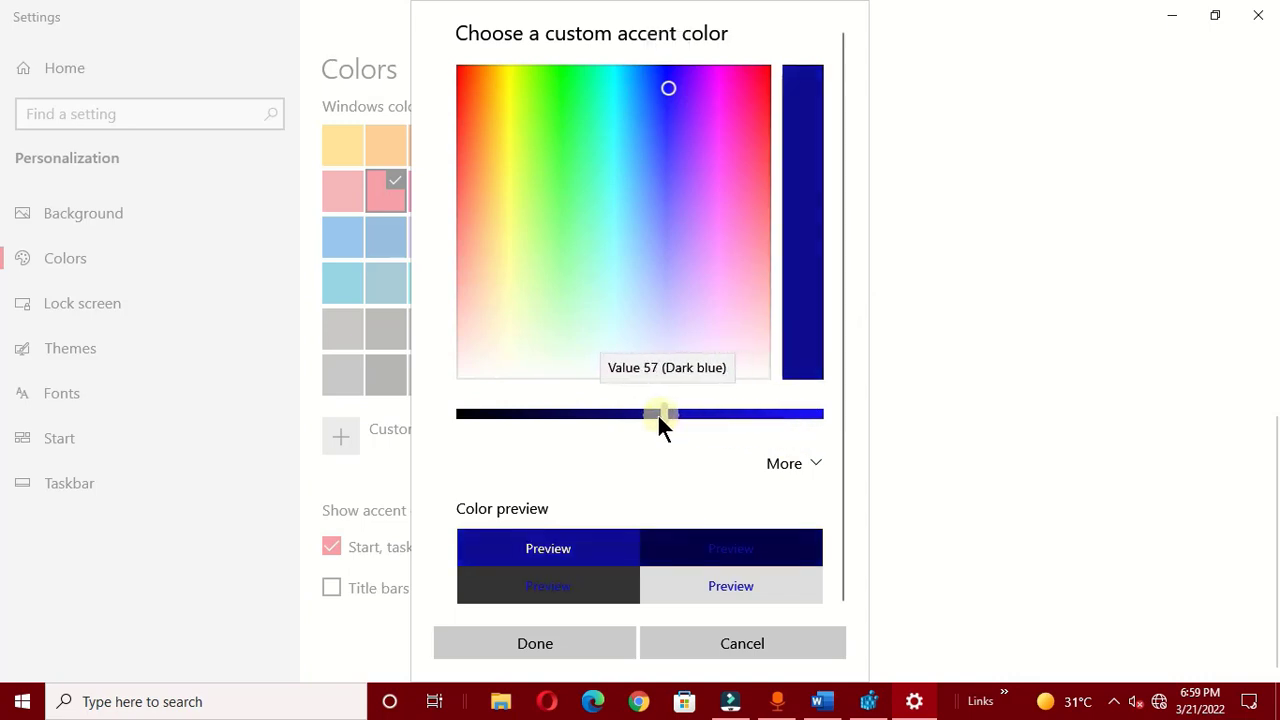
{"action": "left_click_drag", "start_coordinate": [555, 412], "coordinate": [697, 416]}
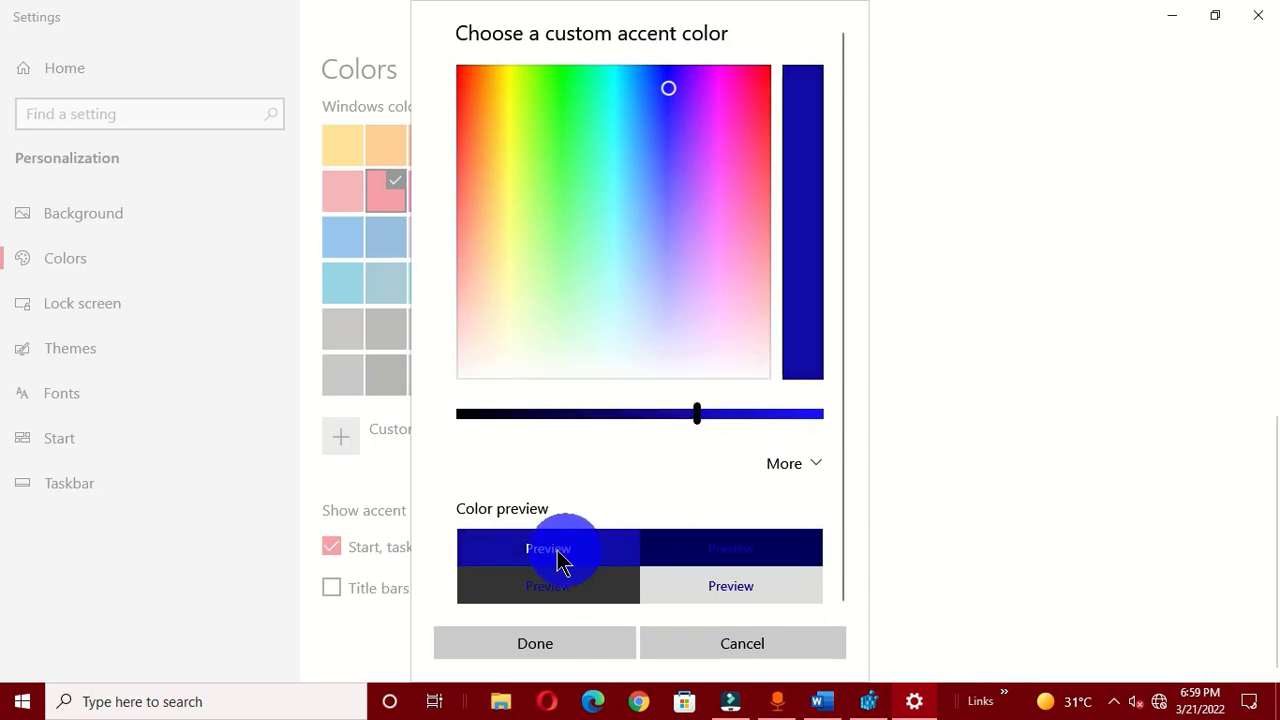
{"action": "left_click", "coordinate": [576, 645]}
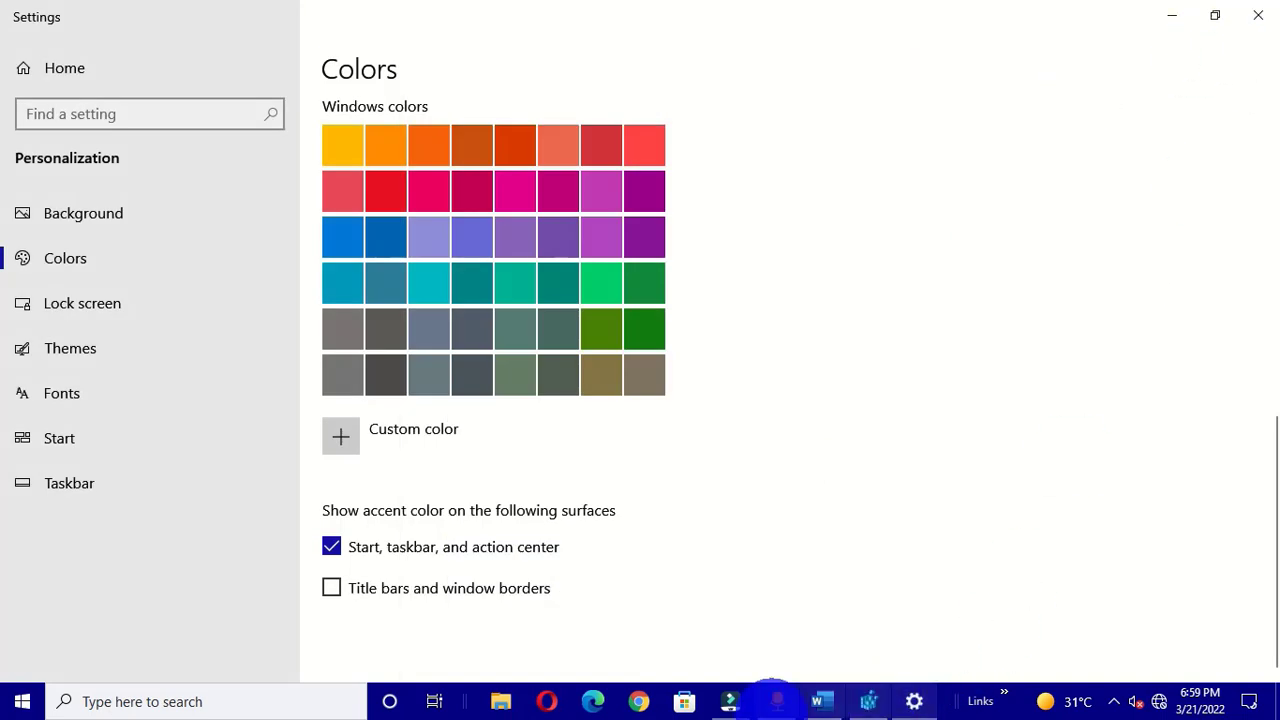
{"action": "left_click", "coordinate": [24, 704]}
{"action": "left_click", "coordinate": [24, 704]}
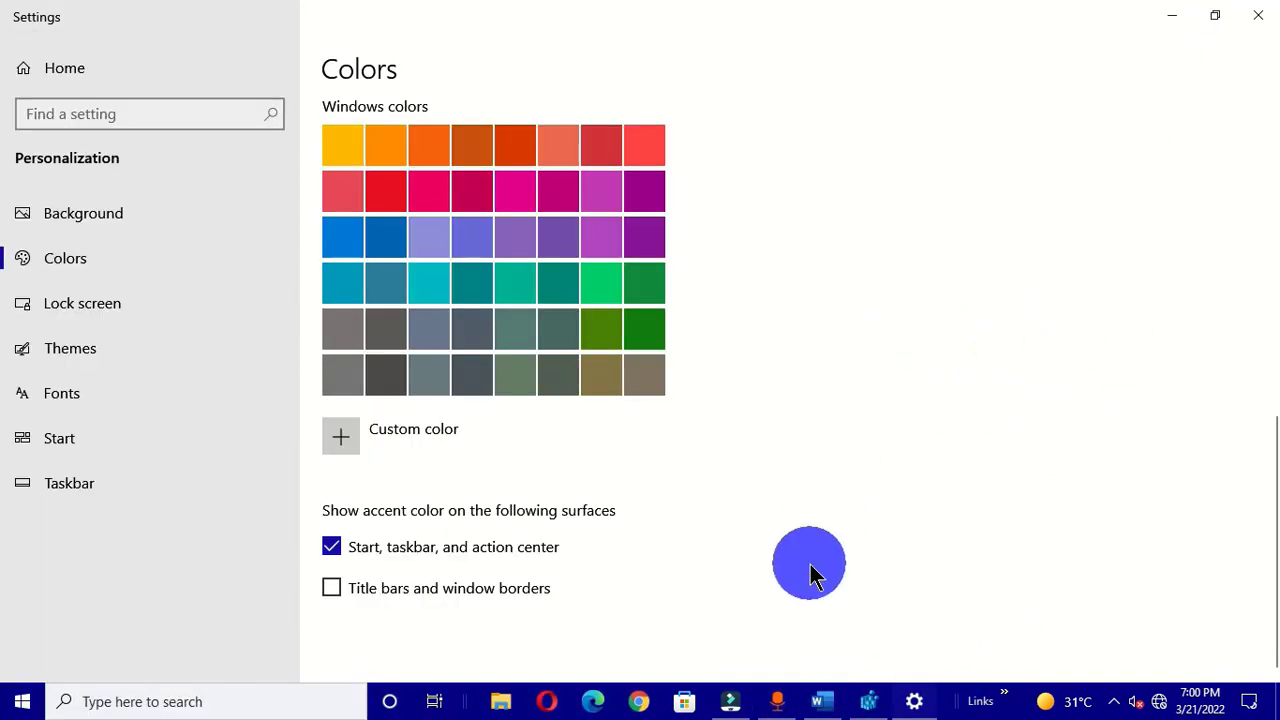